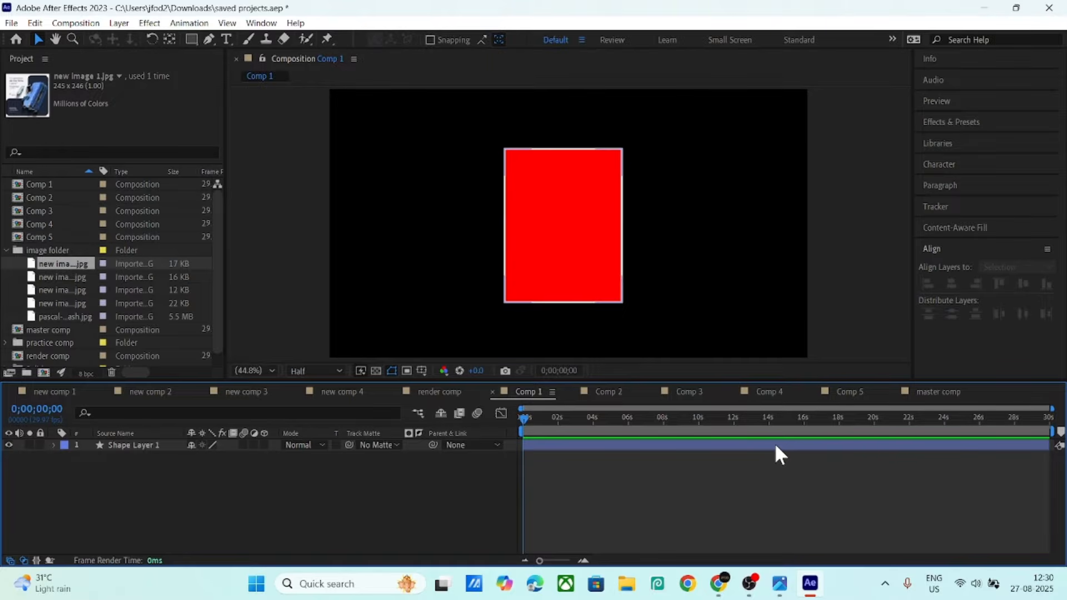
- Browse the YouTube '3d carousel after effects' results and open the reference screenshot in the photo viewer
{"action": "left_click", "coordinate": [718, 583]}
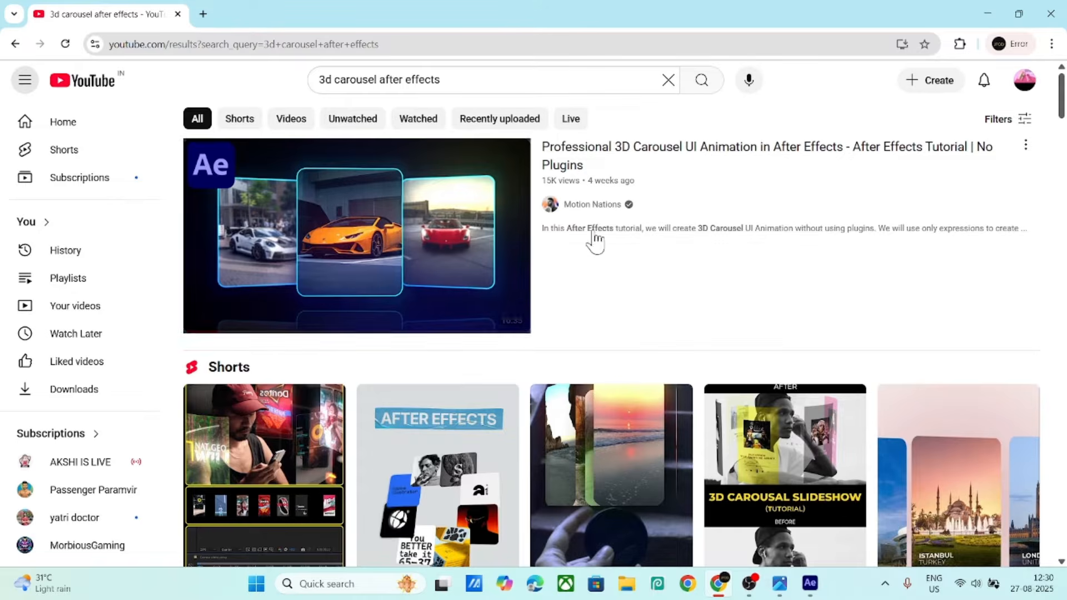
{"action": "scroll", "coordinate": [441, 406], "scroll_direction": "down", "scroll_amount": 10}
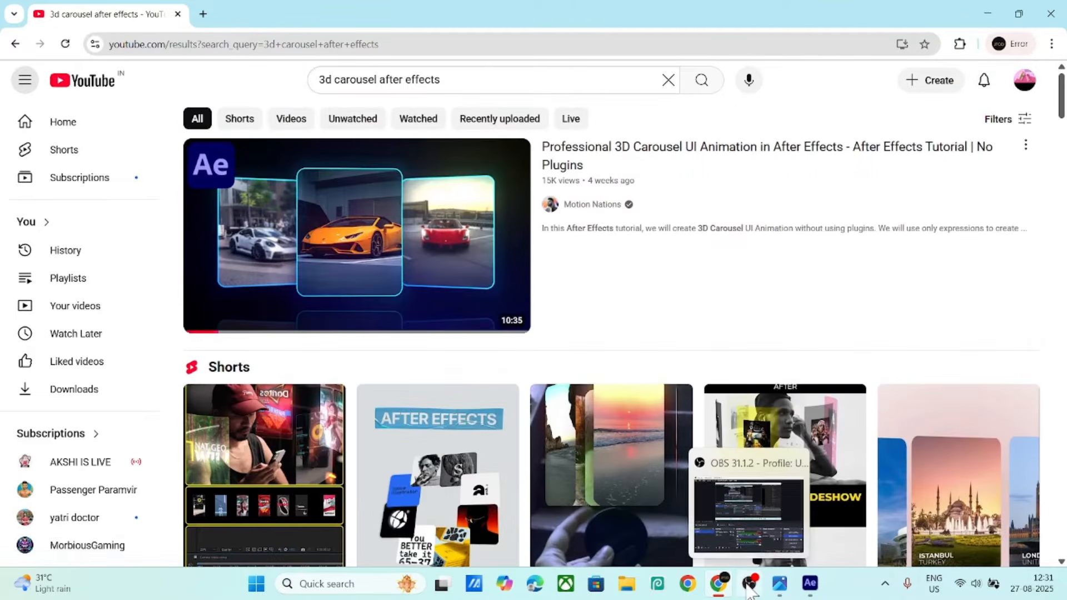
{"action": "left_click", "coordinate": [785, 587]}
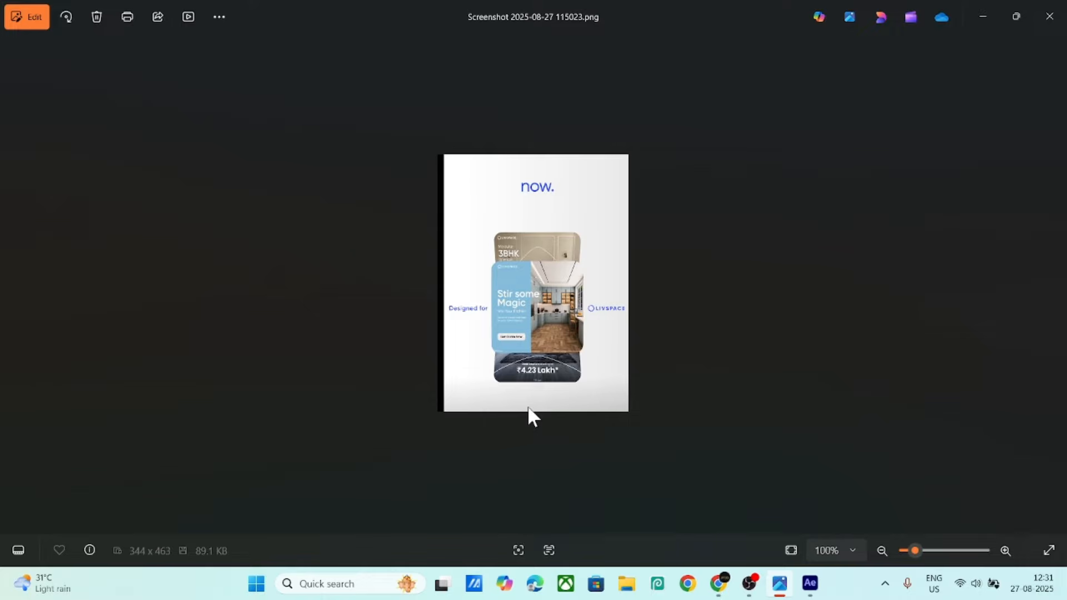
- Leave the Photos reference screenshot and return to After Effects
{"action": "left_click", "coordinate": [810, 584]}
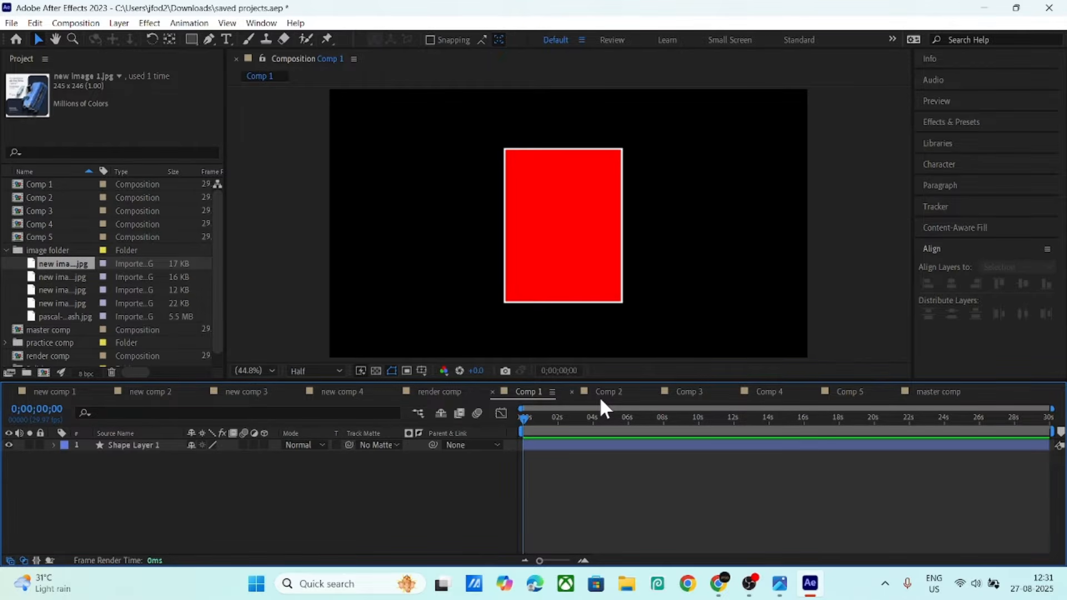
- Check the red rectangle layer, preview the imported images, and select new image 1.jpg
{"action": "left_click", "coordinate": [147, 449]}
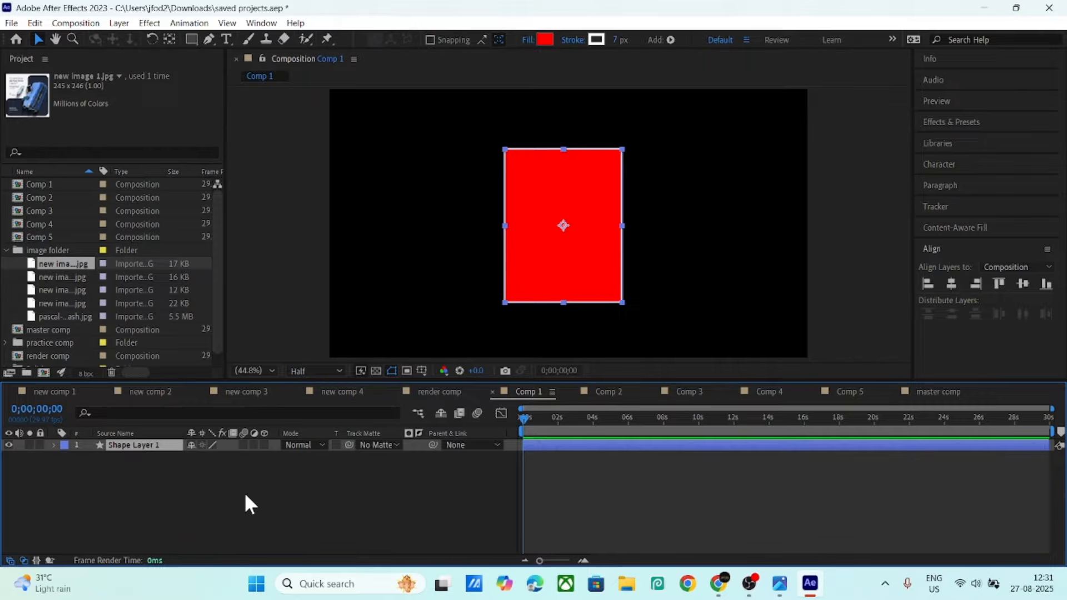
{"action": "left_click", "coordinate": [112, 475]}
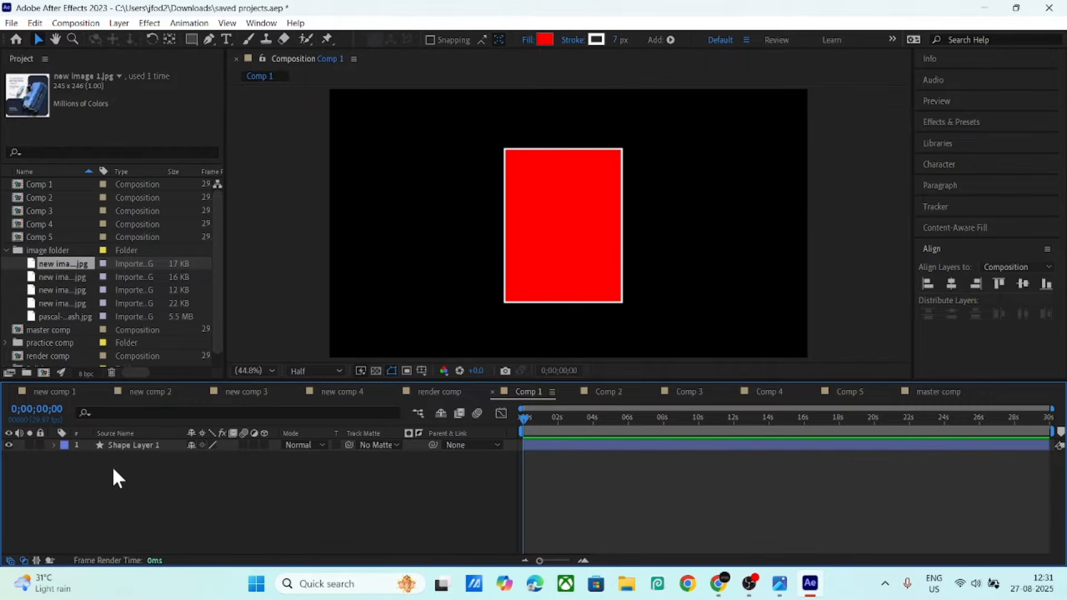
{"action": "left_click", "coordinate": [62, 274]}
{"action": "left_click", "coordinate": [65, 285]}
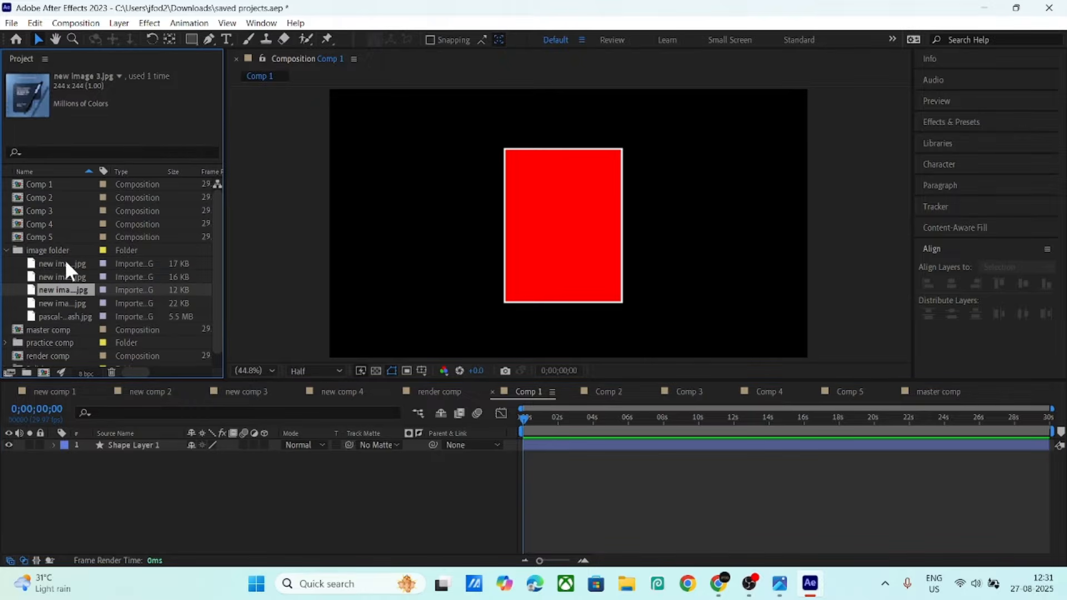
{"action": "left_click", "coordinate": [59, 263]}
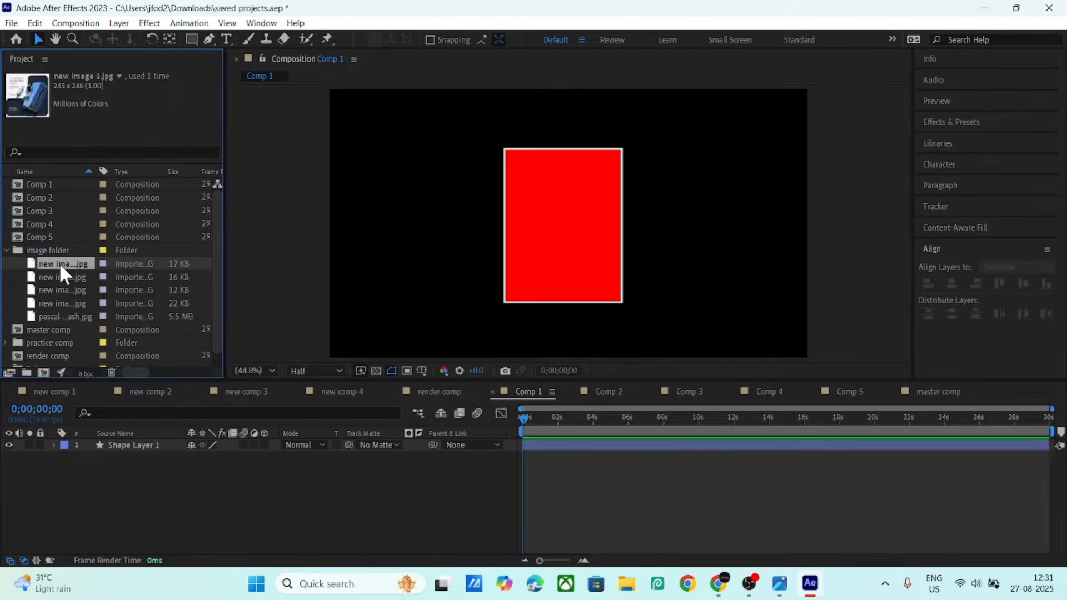
- Add new image 1.jpg above the shape in Comp 1, scale it to 281%, and matte it to Shape Layer 1
{"action": "left_click_drag", "start_coordinate": [53, 261], "coordinate": [119, 444]}
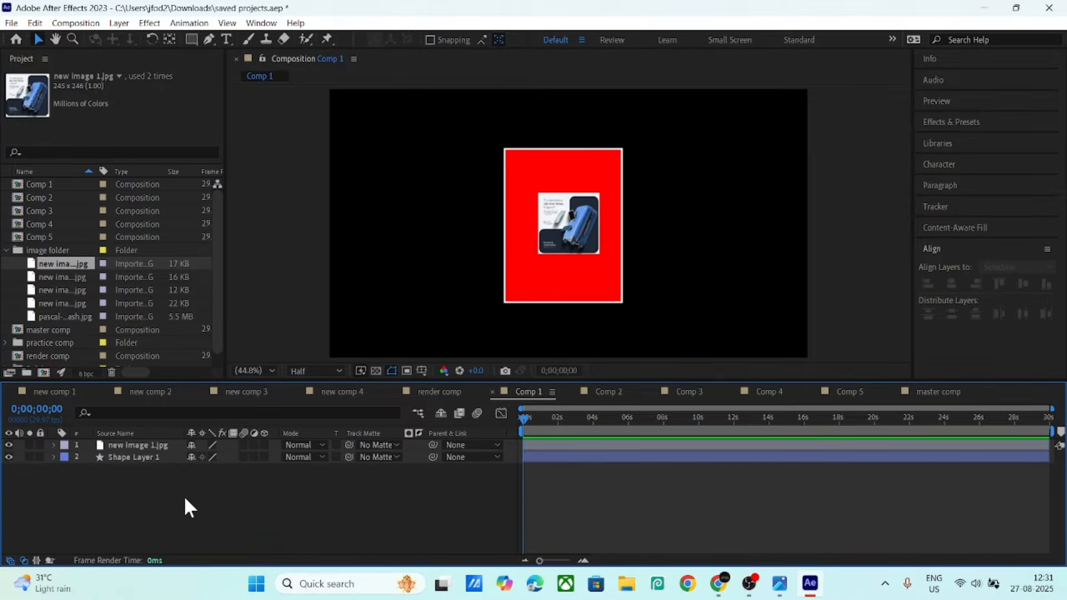
{"action": "left_click", "coordinate": [154, 442]}
{"action": "key", "text": "p"}
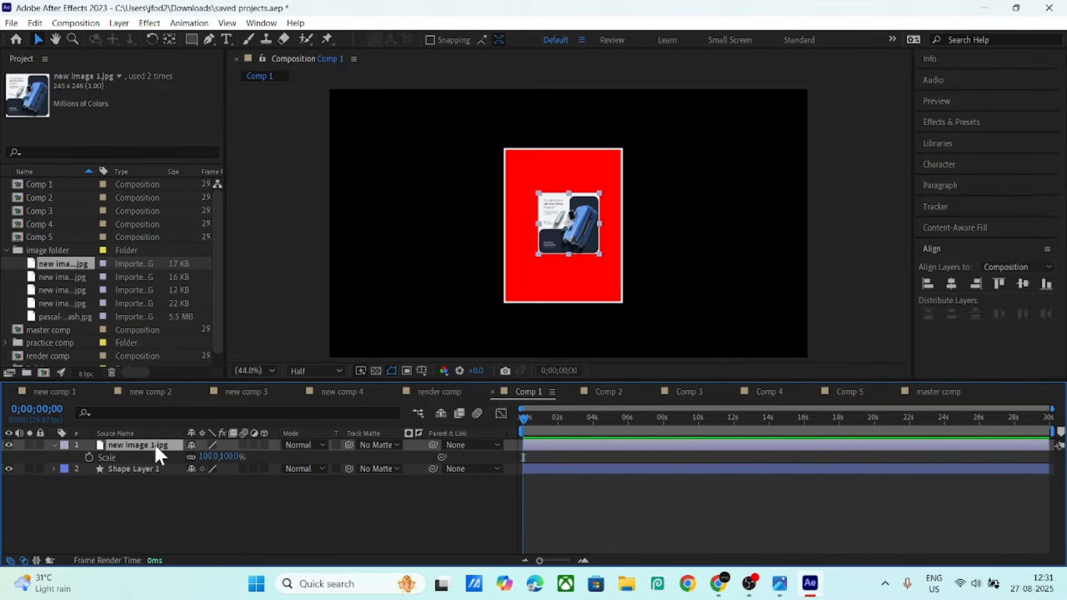
{"action": "key", "text": "shift+s"}
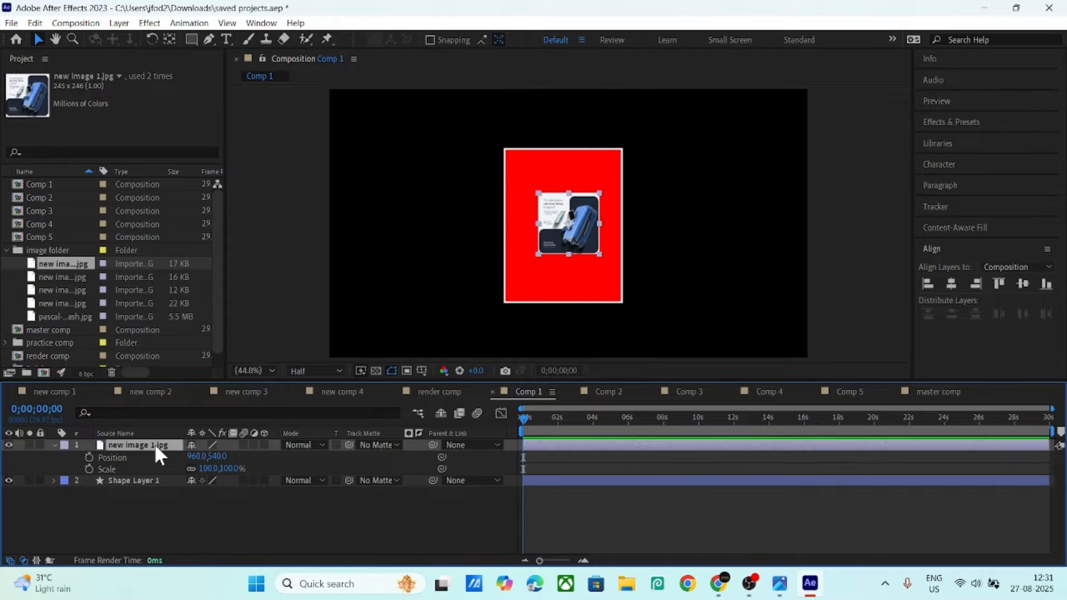
{"action": "left_click_drag", "start_coordinate": [208, 469], "coordinate": [366, 503]}
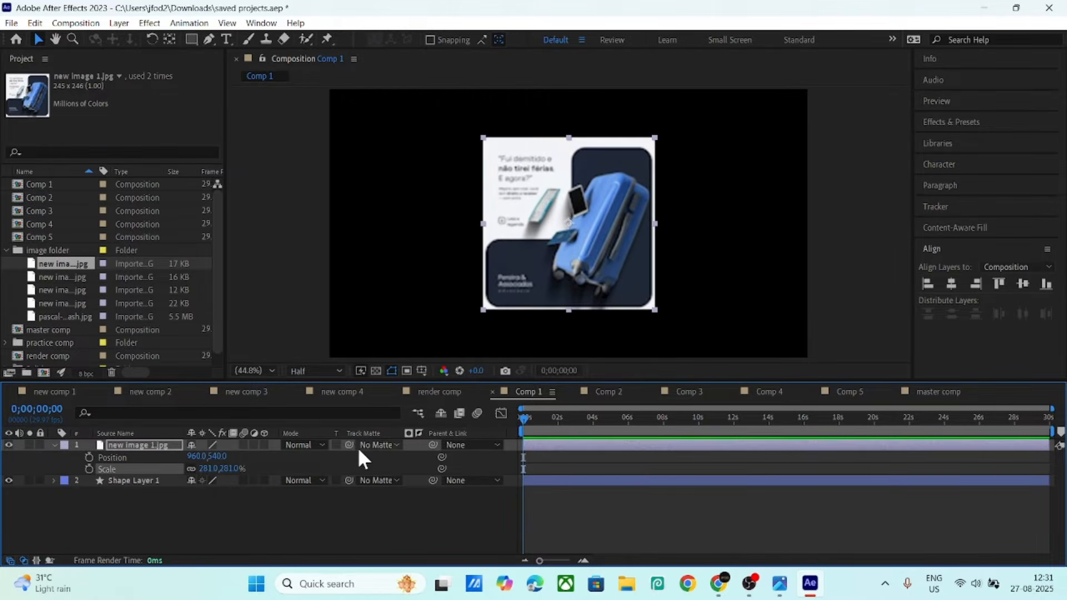
{"action": "left_click_drag", "start_coordinate": [349, 445], "coordinate": [163, 480]}
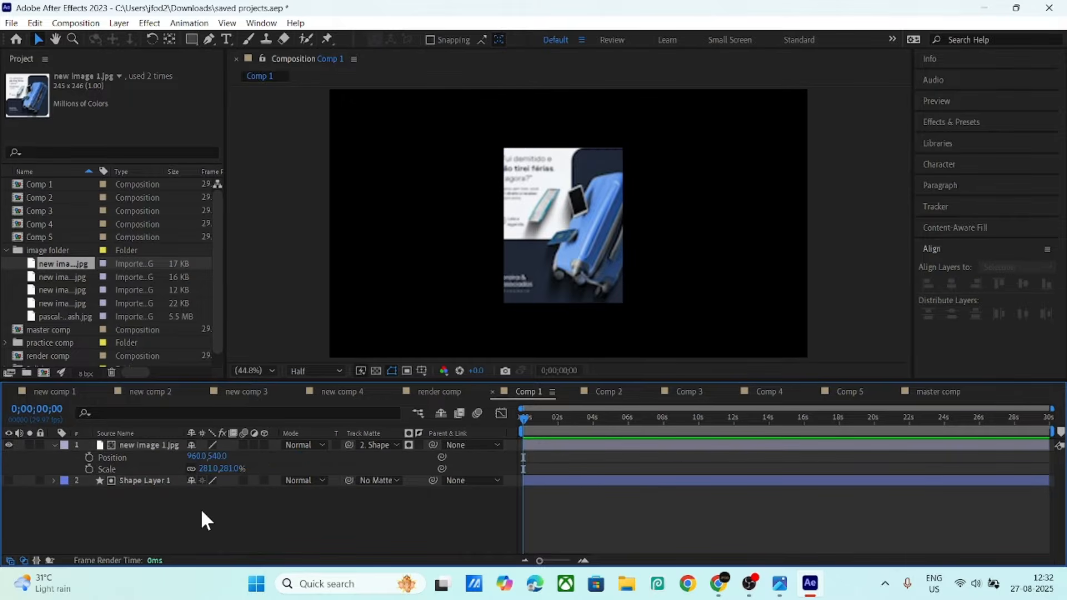
- Show the shape layer again and remove the image's track matte
{"action": "left_click", "coordinate": [7, 479]}
{"action": "left_click", "coordinate": [386, 446]}
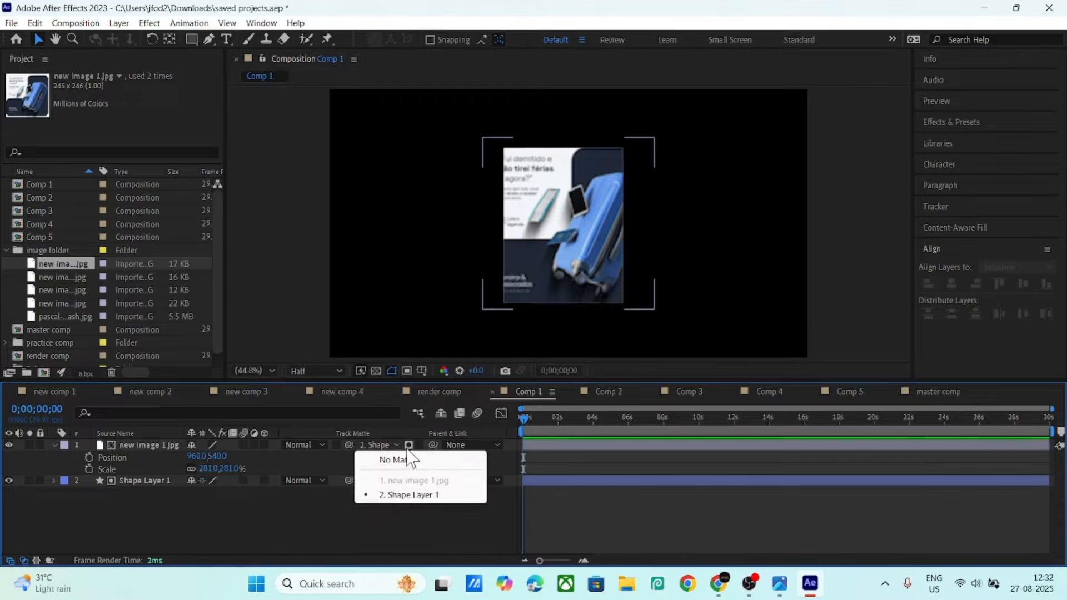
{"action": "left_click", "coordinate": [399, 458]}
- Set the rectangle's Roundness to 20 and re-matte the image to Shape Layer 1
{"action": "left_click", "coordinate": [131, 481]}
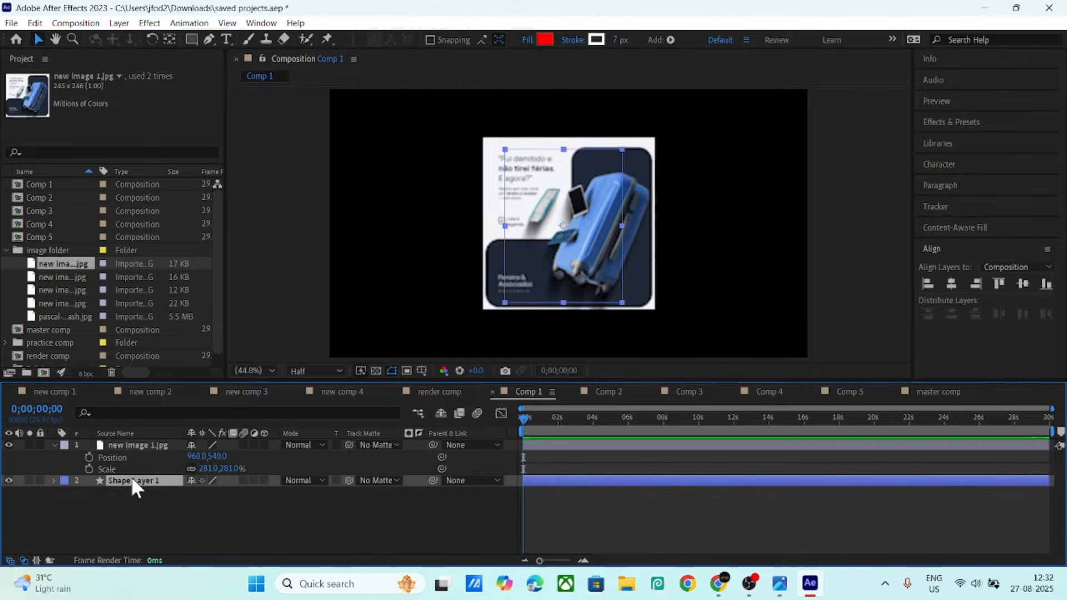
{"action": "left_click", "coordinate": [139, 416]}
{"action": "type", "text": "round"}
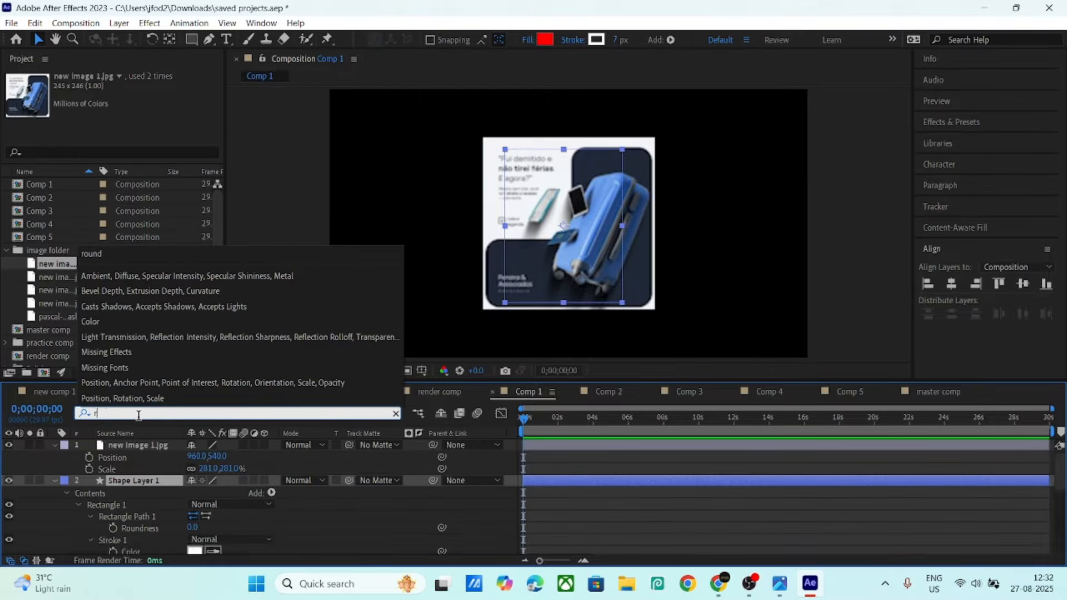
{"action": "left_click", "coordinate": [193, 527]}
{"action": "type", "text": "20"}
{"action": "key", "text": "Return"}
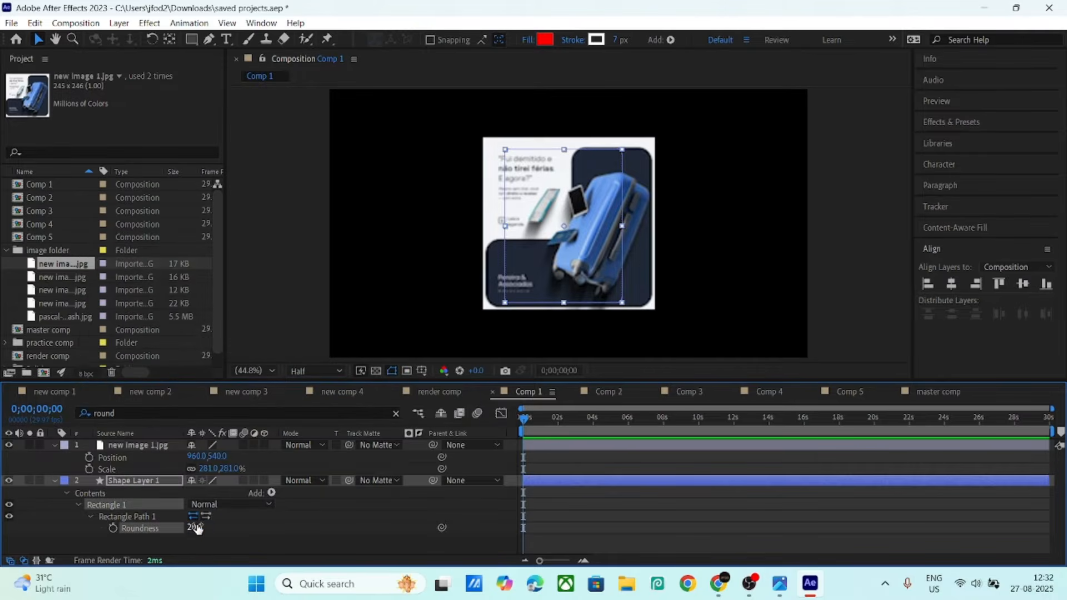
{"action": "left_click", "coordinate": [240, 554]}
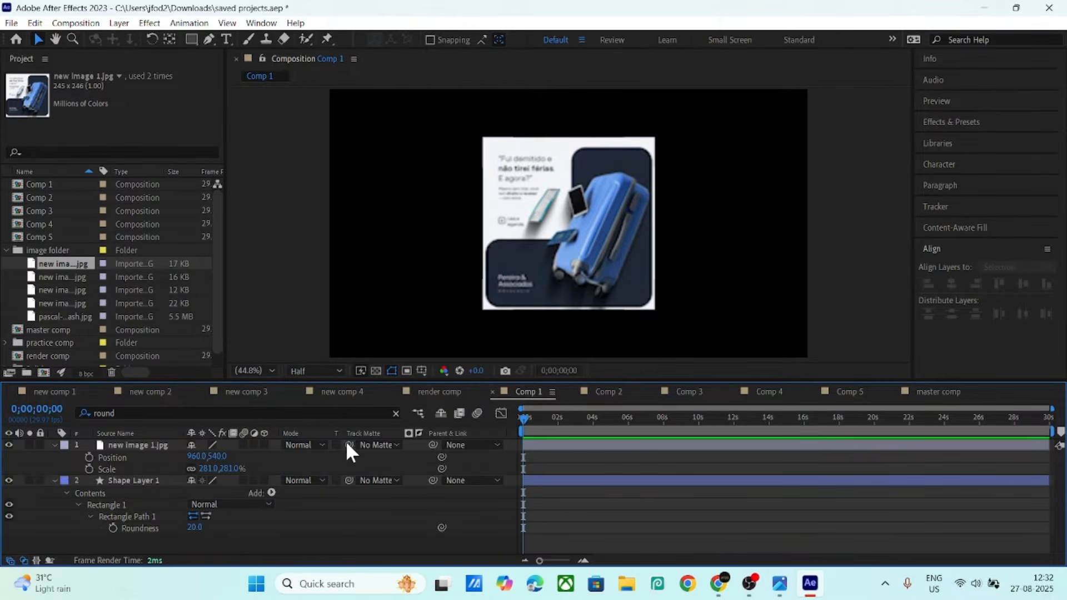
{"action": "left_click_drag", "start_coordinate": [348, 445], "coordinate": [134, 481]}
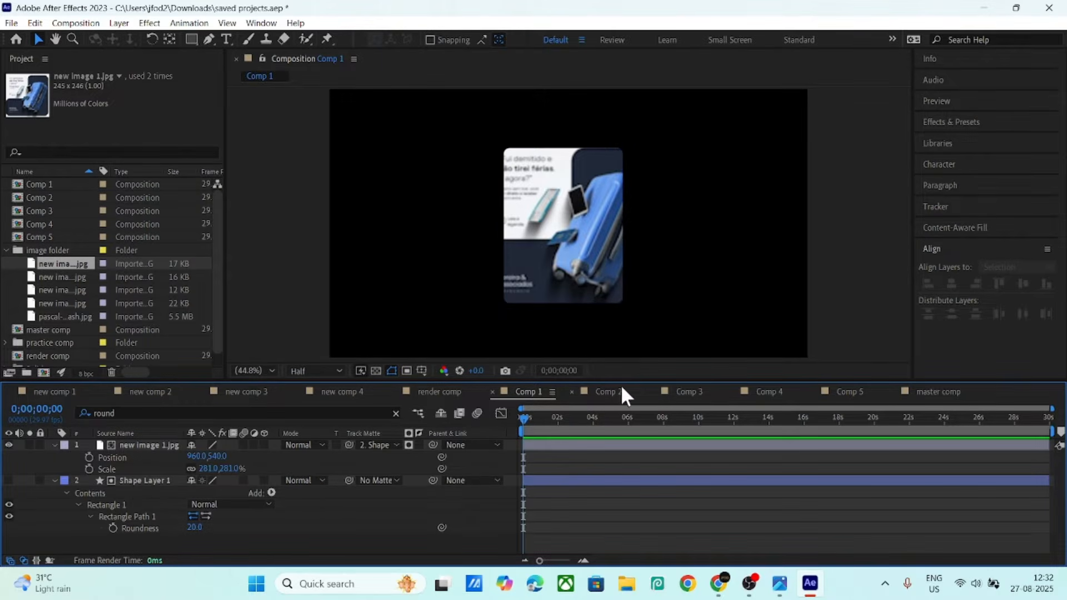
- Add new image 2.jpg, 3.jpg, 4.jpg and the lake photo to Comps 2–5
{"action": "left_click", "coordinate": [607, 392]}
{"action": "left_click_drag", "start_coordinate": [74, 277], "coordinate": [139, 439]}
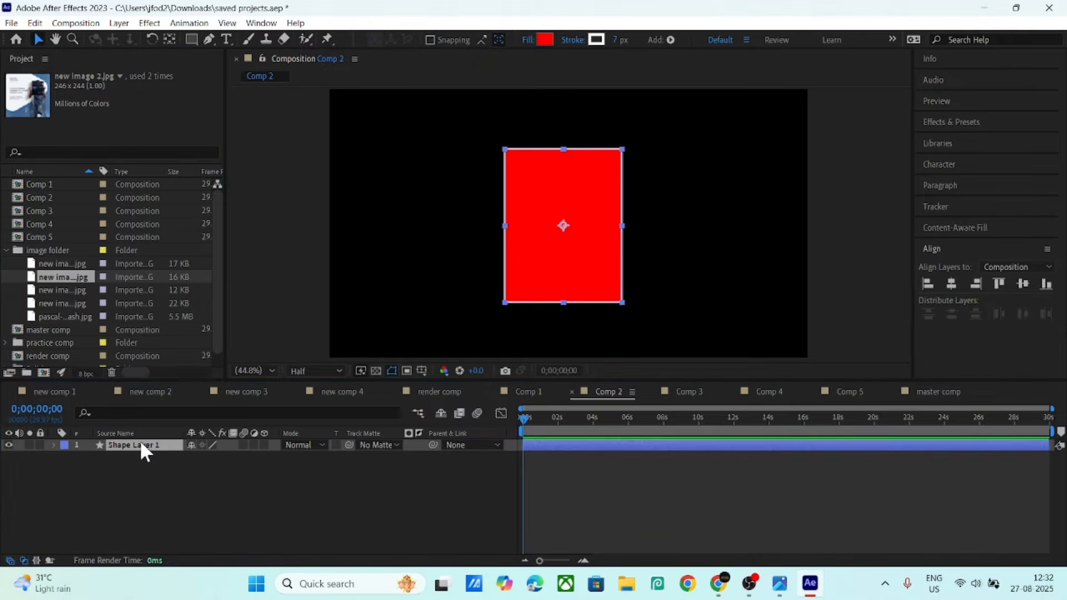
{"action": "left_click", "coordinate": [663, 395]}
{"action": "left_click_drag", "start_coordinate": [68, 289], "coordinate": [127, 443]}
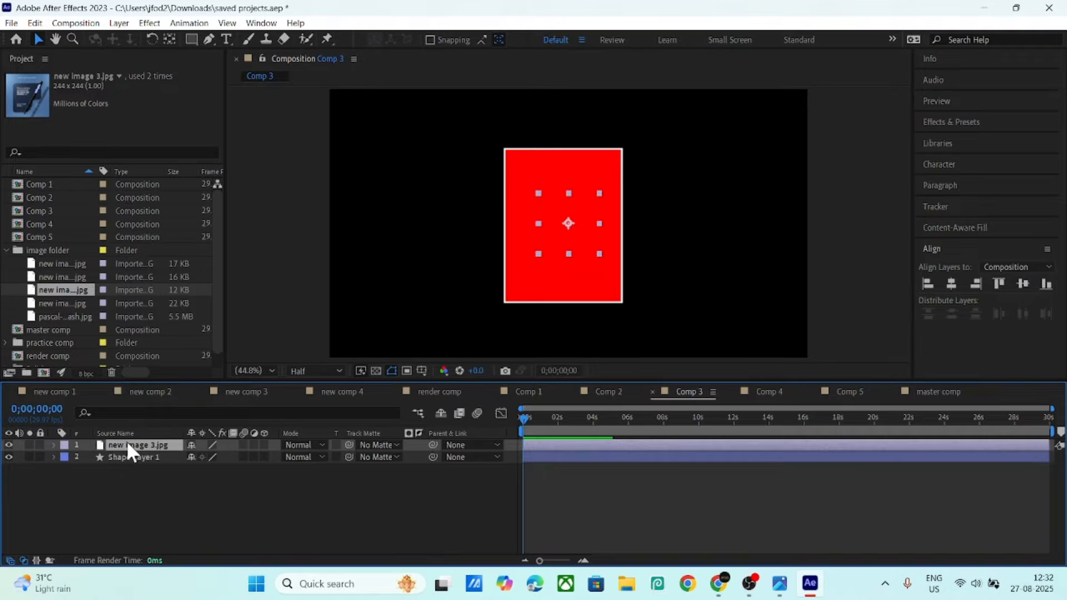
{"action": "left_click", "coordinate": [766, 392]}
{"action": "left_click_drag", "start_coordinate": [71, 302], "coordinate": [147, 444]}
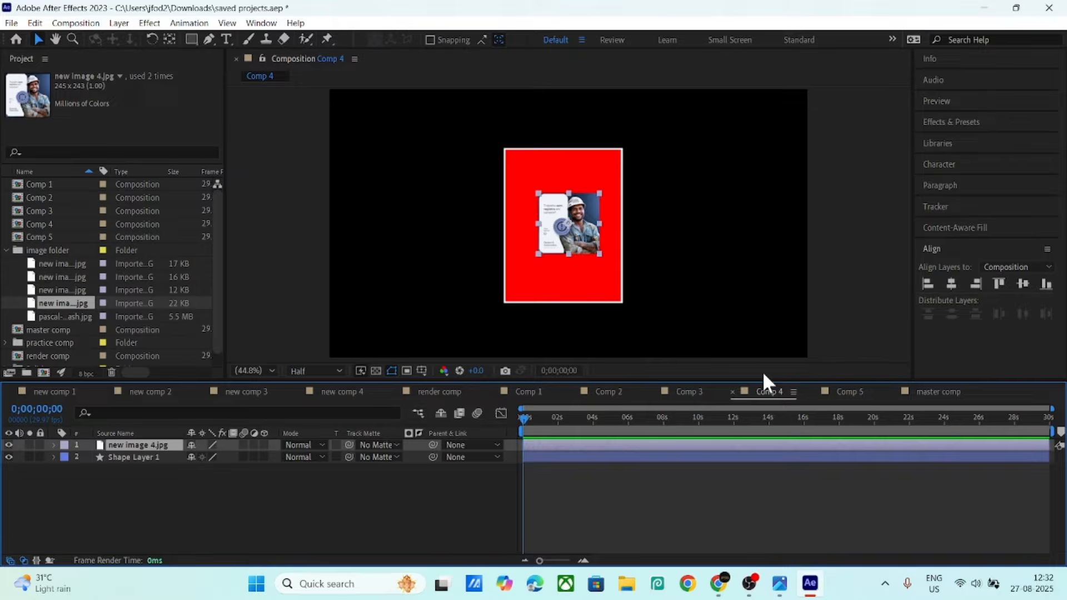
{"action": "left_click", "coordinate": [845, 392]}
{"action": "left_click_drag", "start_coordinate": [71, 314], "coordinate": [143, 454]}
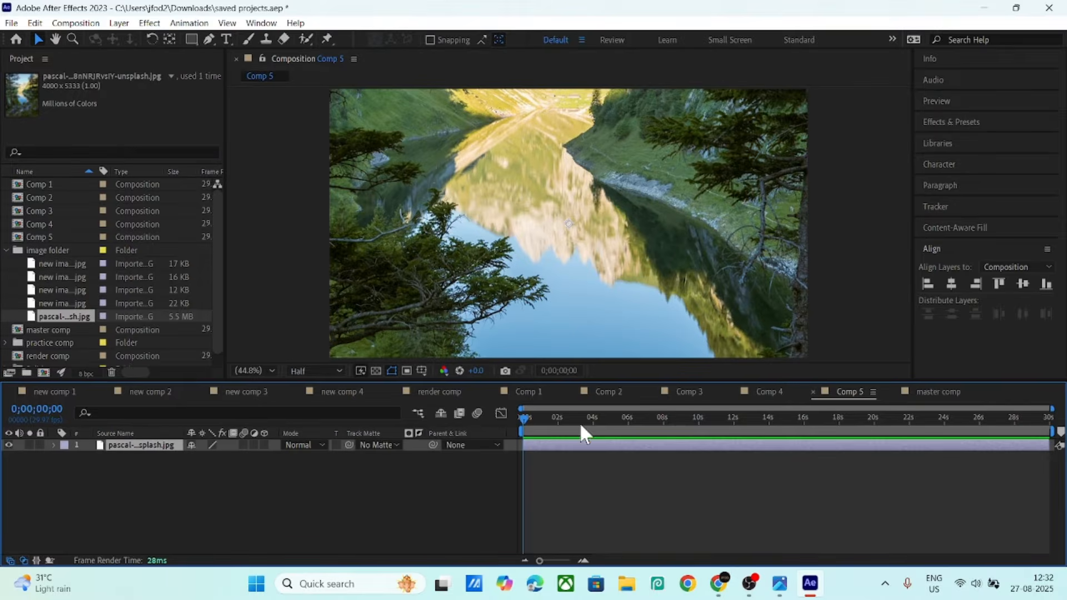
- Paste Comp 4's red rectangle into Comp 5, then undo a mistaken track matte
{"action": "left_click", "coordinate": [756, 390]}
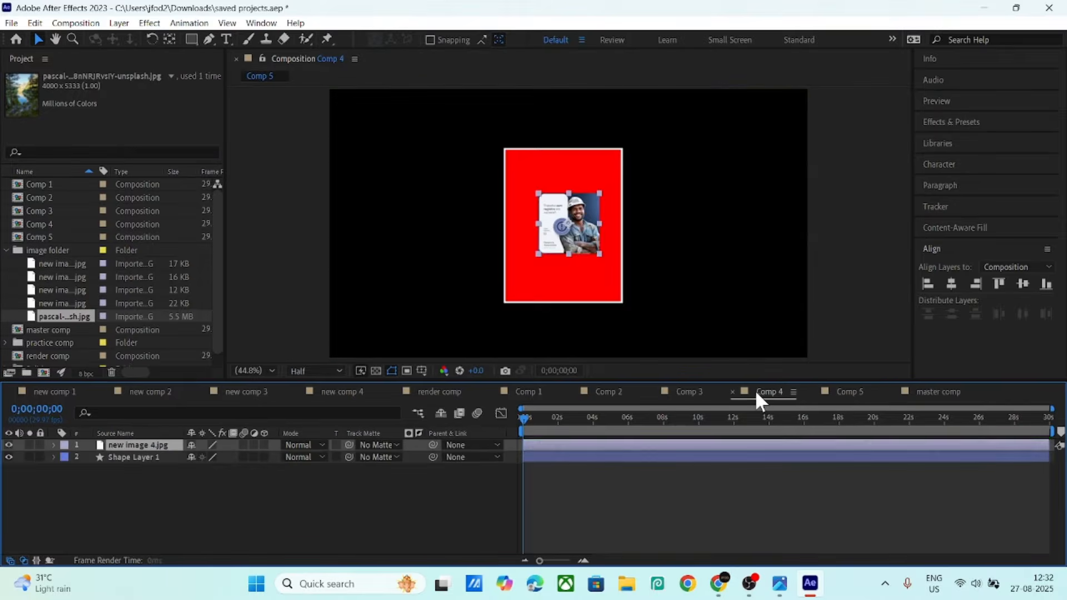
{"action": "left_click", "coordinate": [125, 459]}
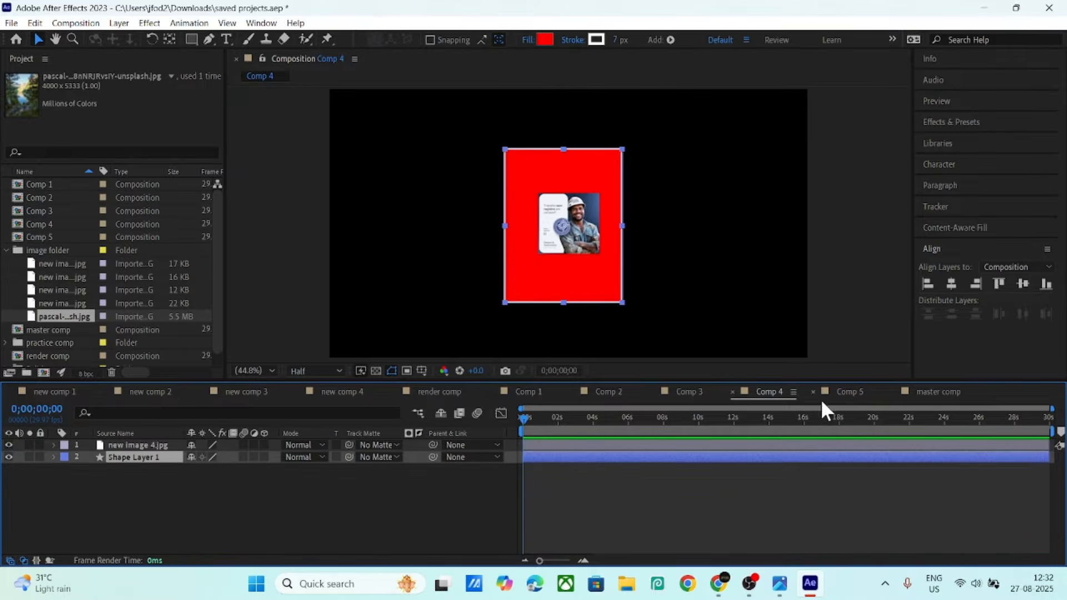
{"action": "left_click", "coordinate": [845, 392]}
{"action": "key", "text": "ctrl+v"}
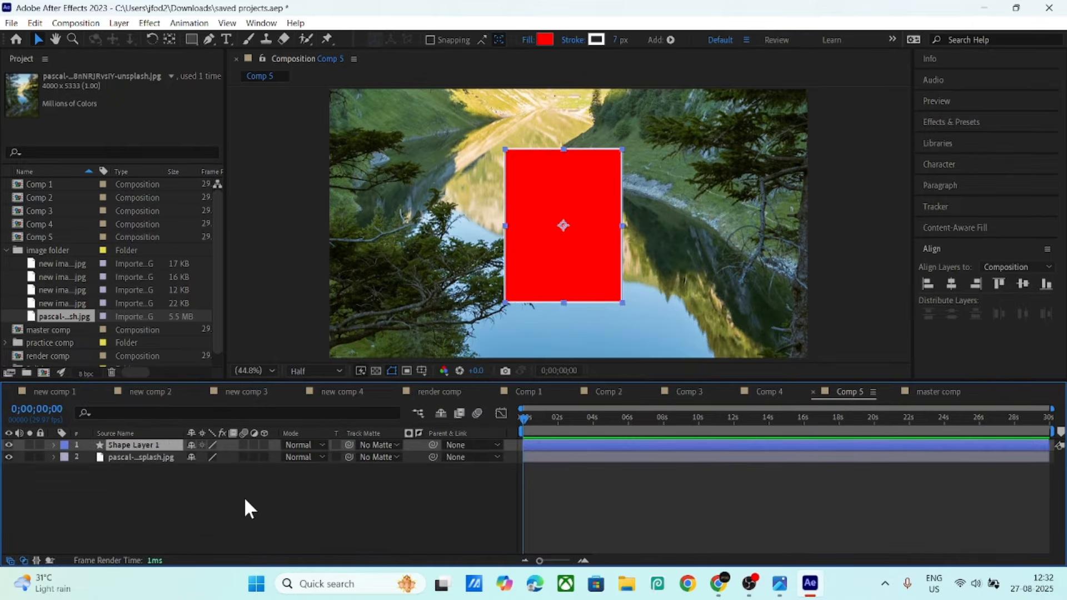
{"action": "left_click", "coordinate": [199, 515]}
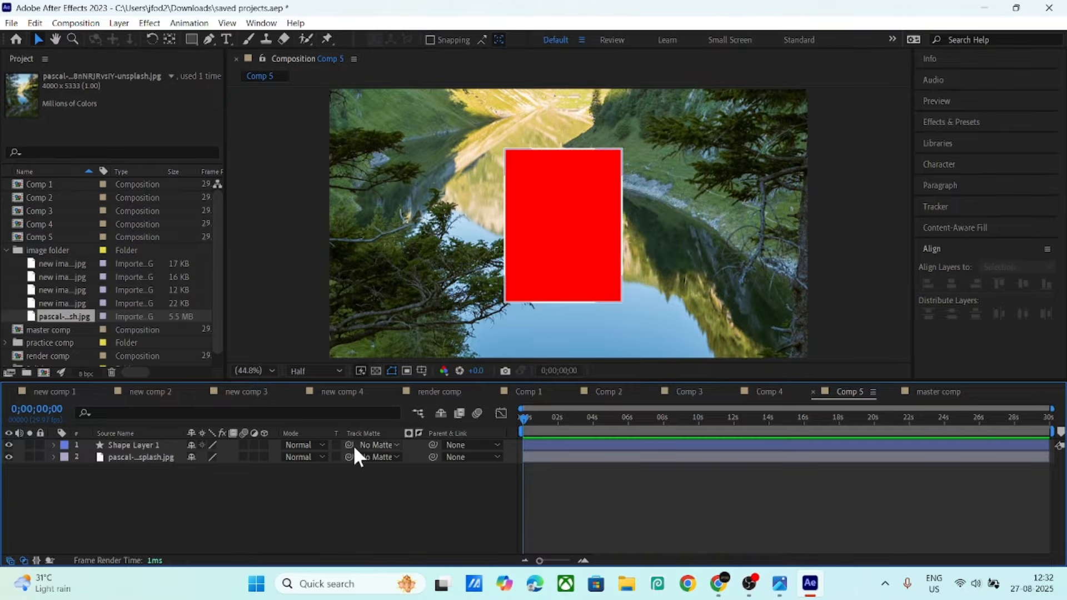
{"action": "left_click_drag", "start_coordinate": [349, 444], "coordinate": [157, 459]}
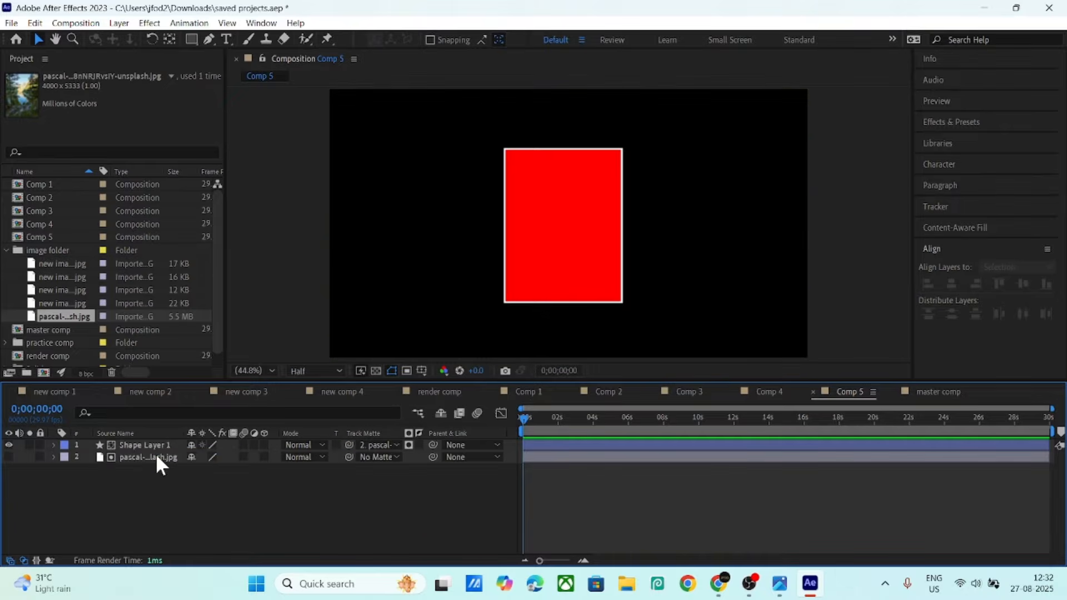
{"action": "key", "text": "ctrl+z"}
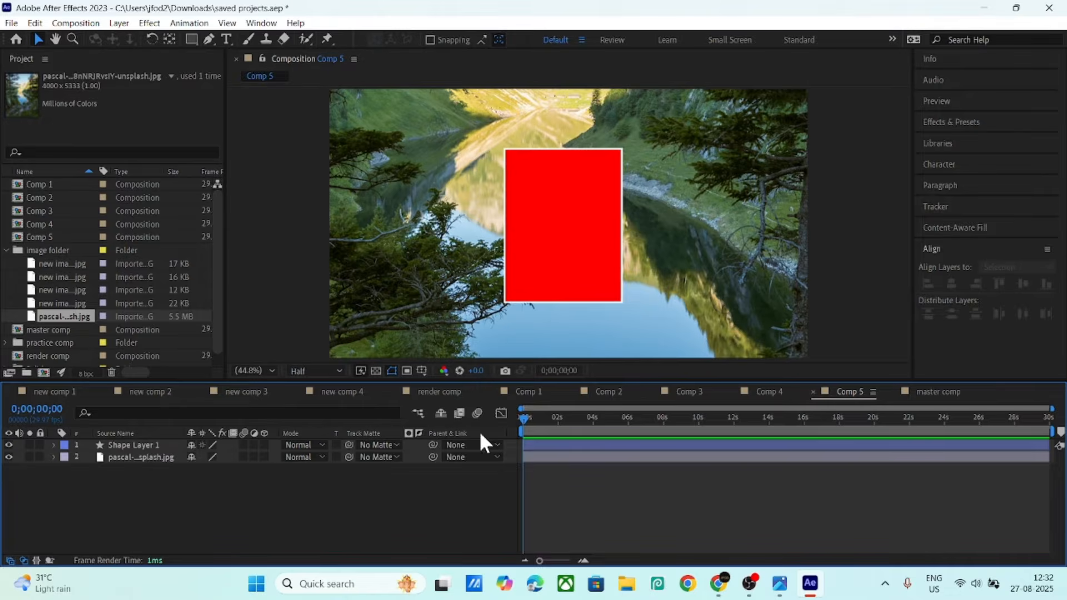
- In Comp 2, matte new image 2.jpg to the rectangle shape layer
{"action": "left_click", "coordinate": [606, 392]}
{"action": "left_click", "coordinate": [189, 444]}
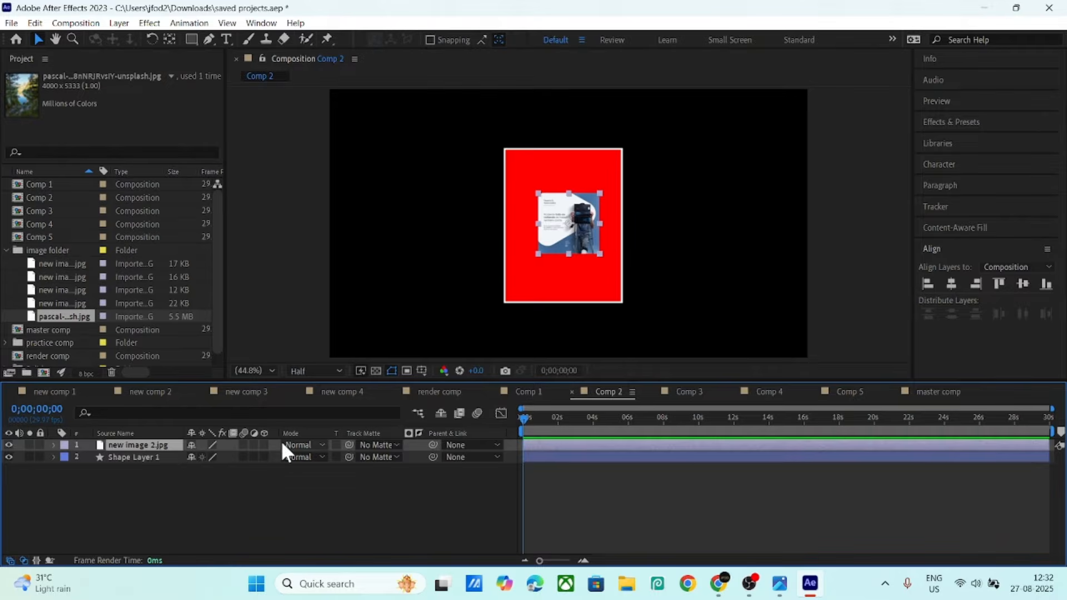
{"action": "left_click_drag", "start_coordinate": [350, 445], "coordinate": [162, 457]}
{"action": "left_click", "coordinate": [144, 456]}
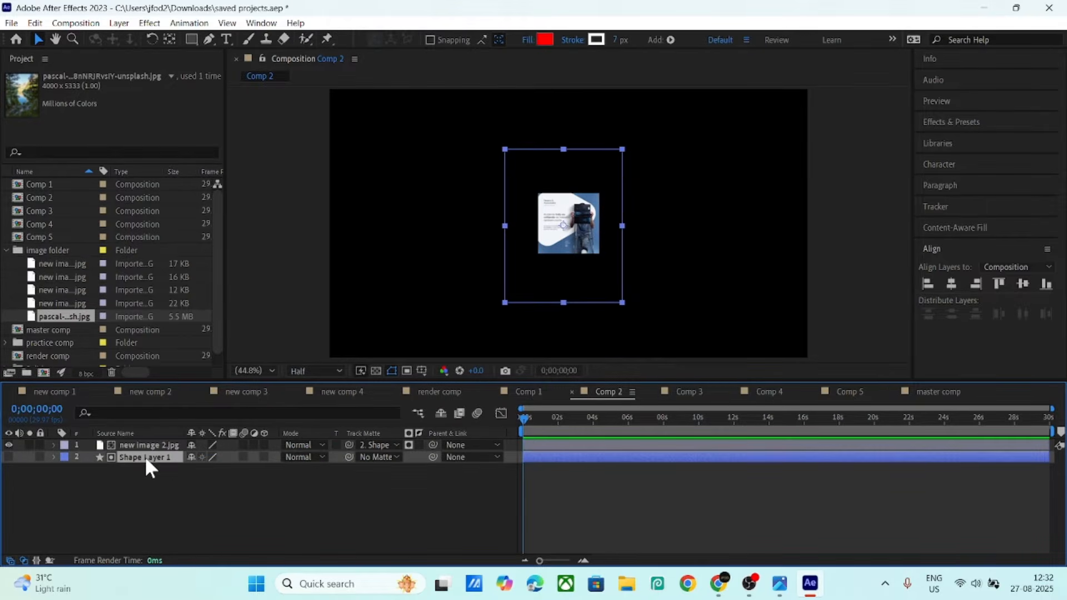
{"action": "left_click", "coordinate": [151, 446]}
- Scale new image 2.jpg to 300% and shift its Position X to 906
{"action": "key", "text": "s"}
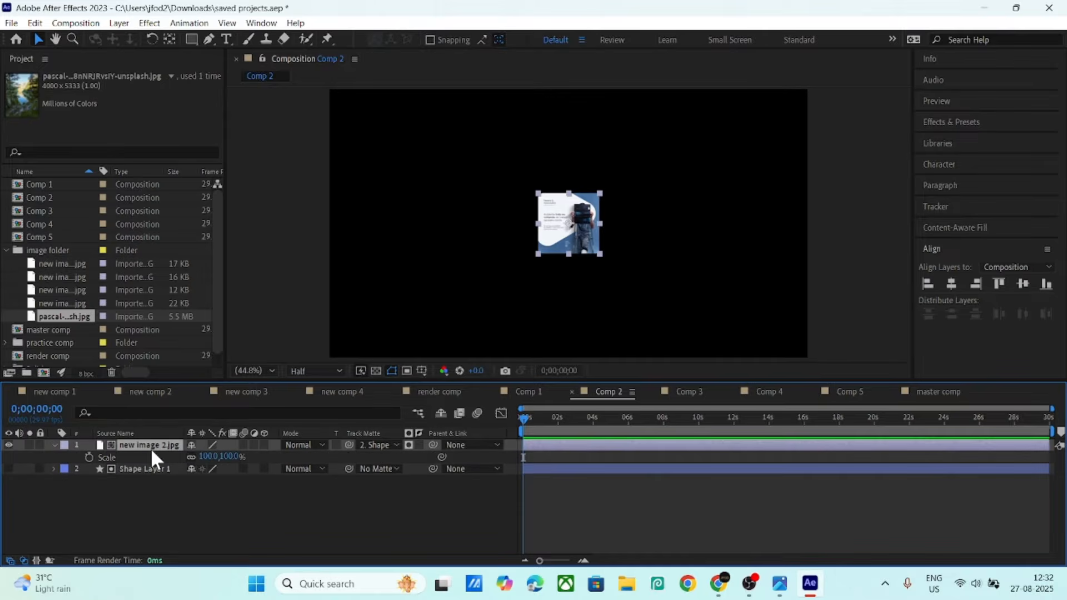
{"action": "left_click", "coordinate": [201, 457]}
{"action": "type", "text": "200"}
{"action": "key", "text": "Return"}
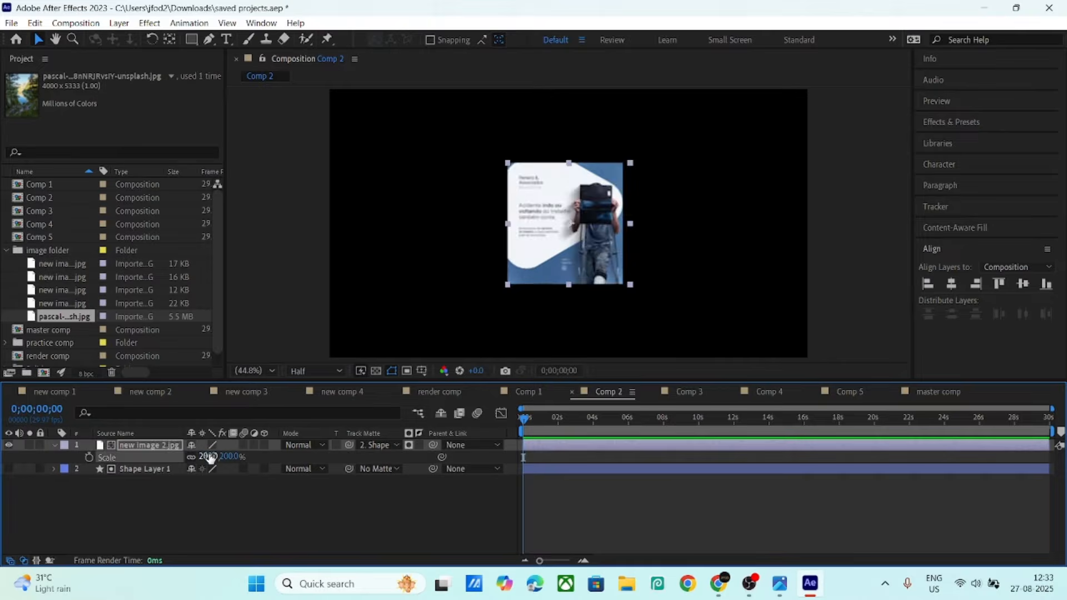
{"action": "left_click", "coordinate": [206, 456]}
{"action": "type", "text": "300"}
{"action": "key", "text": "Return"}
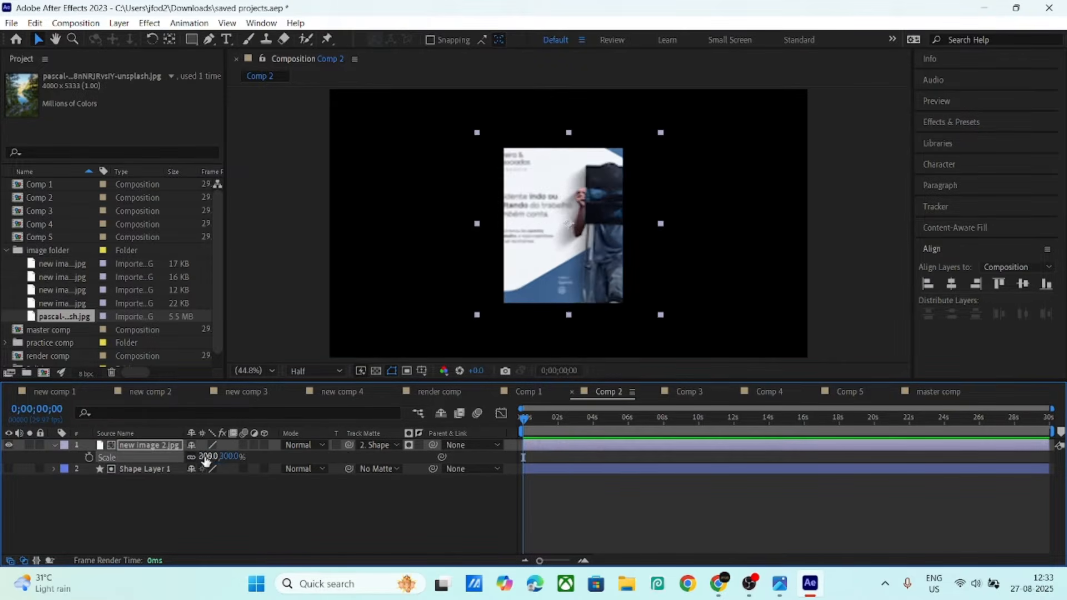
{"action": "left_click", "coordinate": [168, 445]}
{"action": "key", "text": "shift+p"}
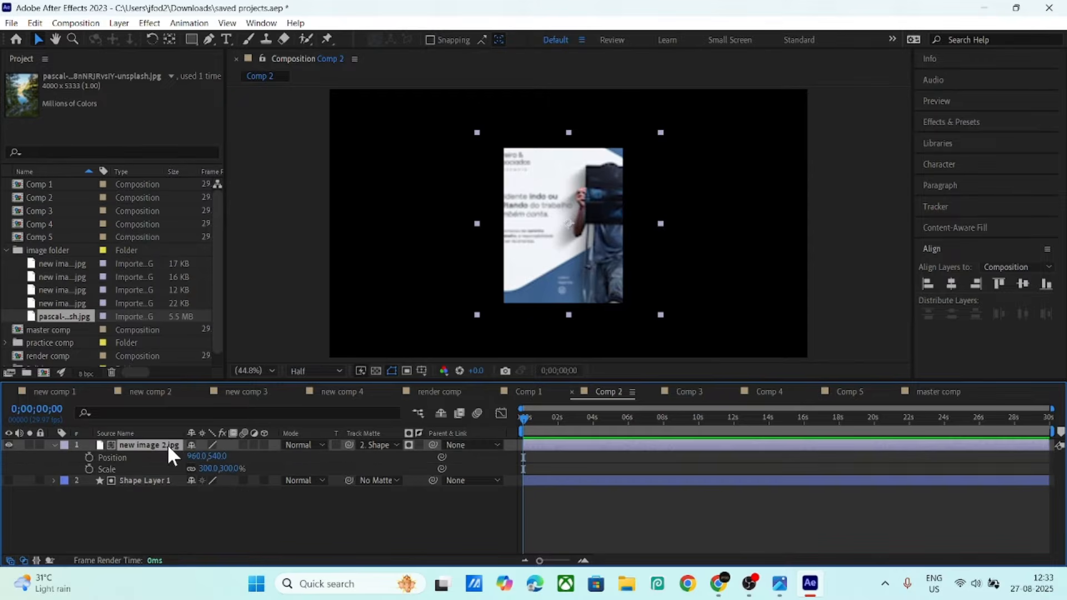
{"action": "left_click_drag", "start_coordinate": [195, 457], "coordinate": [166, 456]}
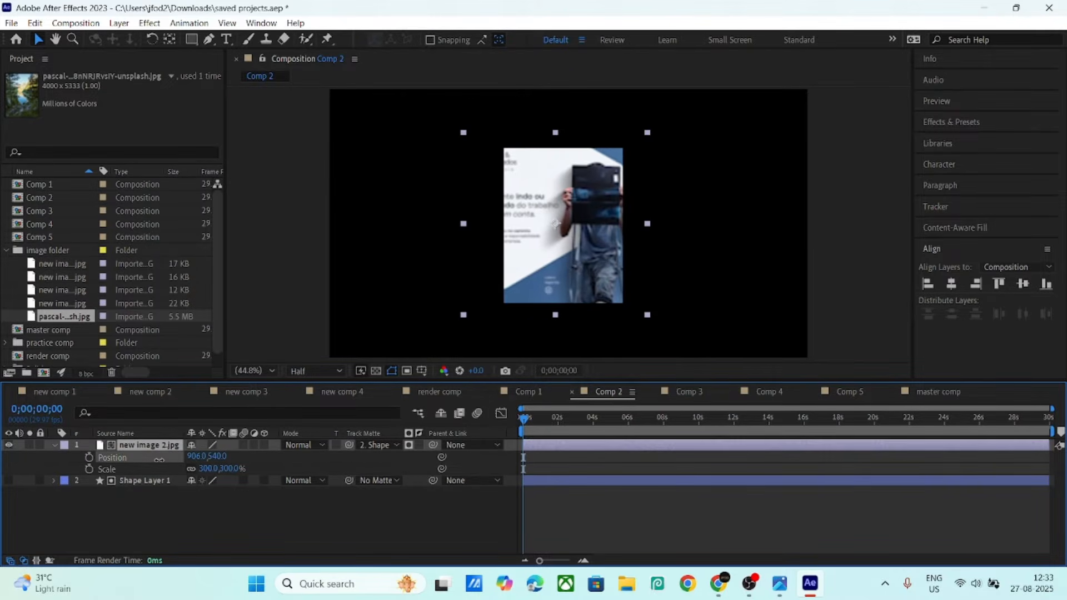
{"action": "left_click", "coordinate": [683, 391]}
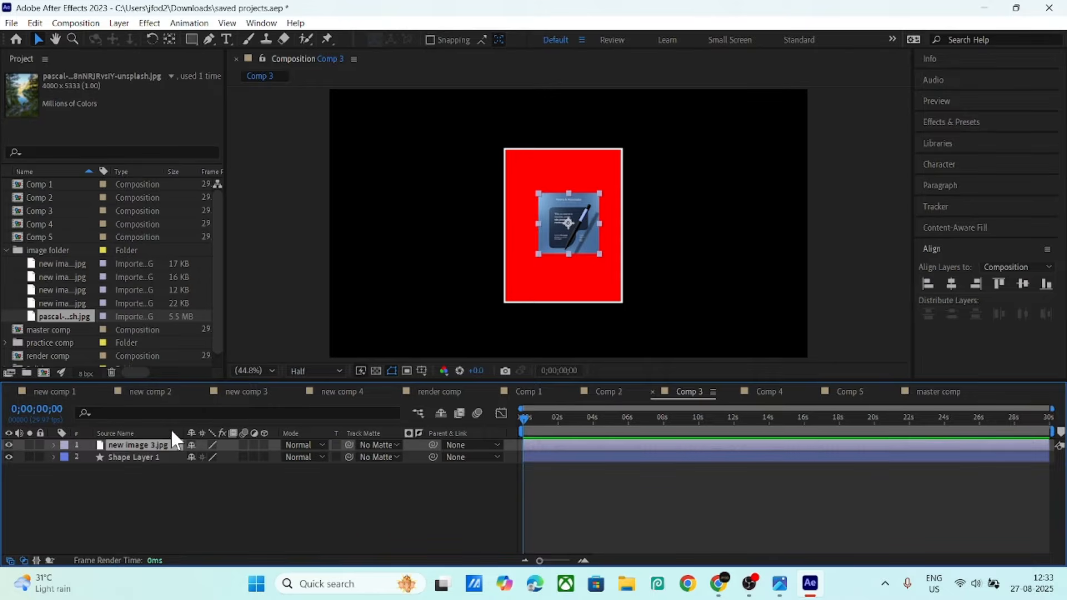
- In Comp 3, enlarge the image to 304% scale
{"action": "key", "text": "p"}
{"action": "key", "text": "shift+s"}
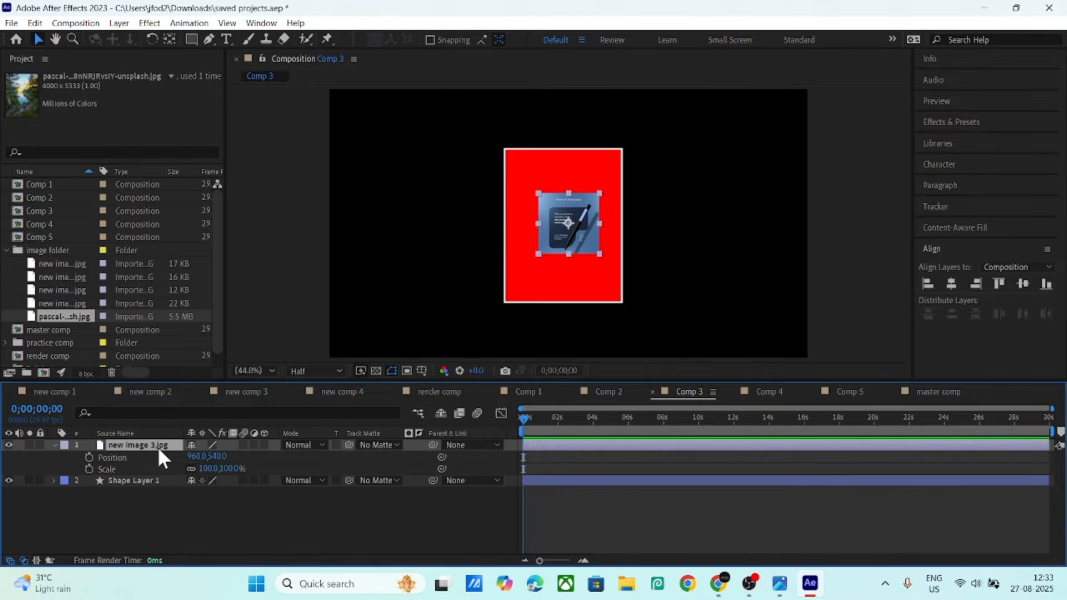
{"action": "left_click_drag", "start_coordinate": [206, 468], "coordinate": [165, 476]}
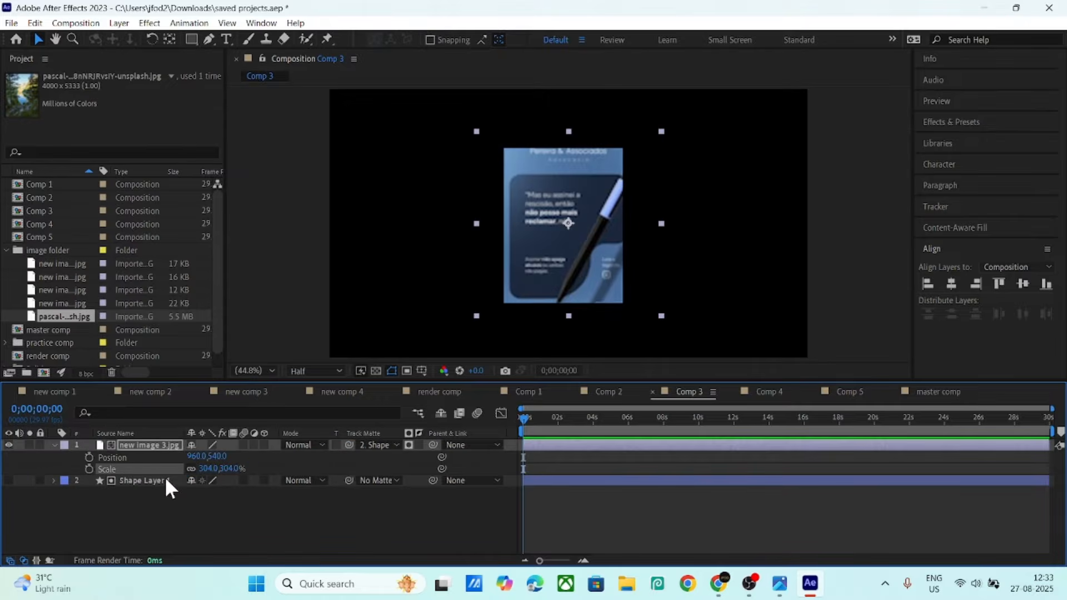
- In Comp 4, scale new image 4.jpg to 345% and matte it to the rectangle
{"action": "left_click", "coordinate": [762, 392]}
{"action": "left_click", "coordinate": [153, 434]}
{"action": "left_click", "coordinate": [151, 445]}
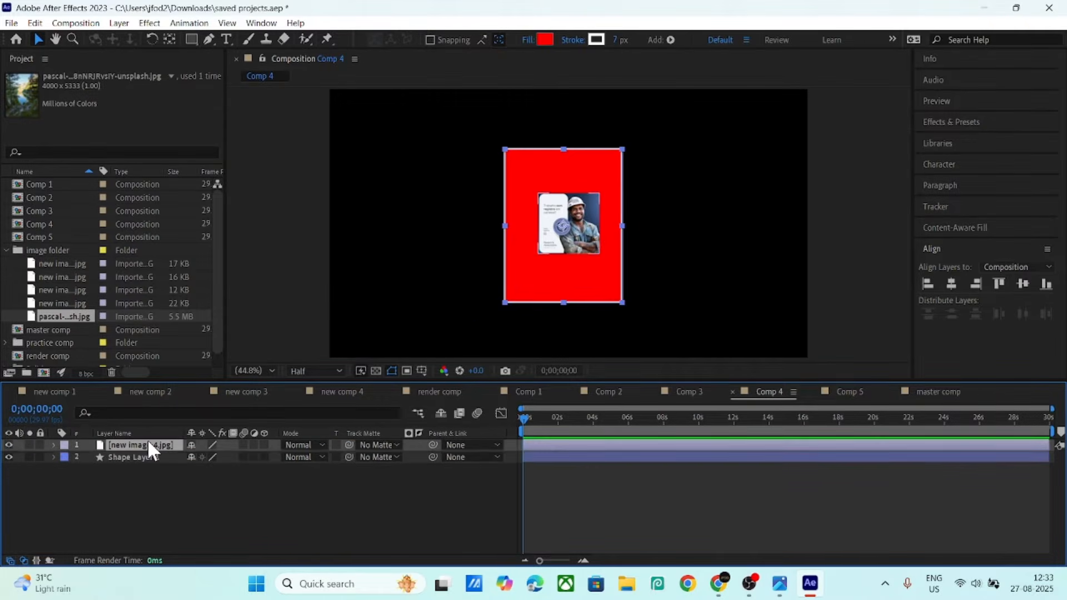
{"action": "key", "text": "s"}
{"action": "key", "text": "shift+p"}
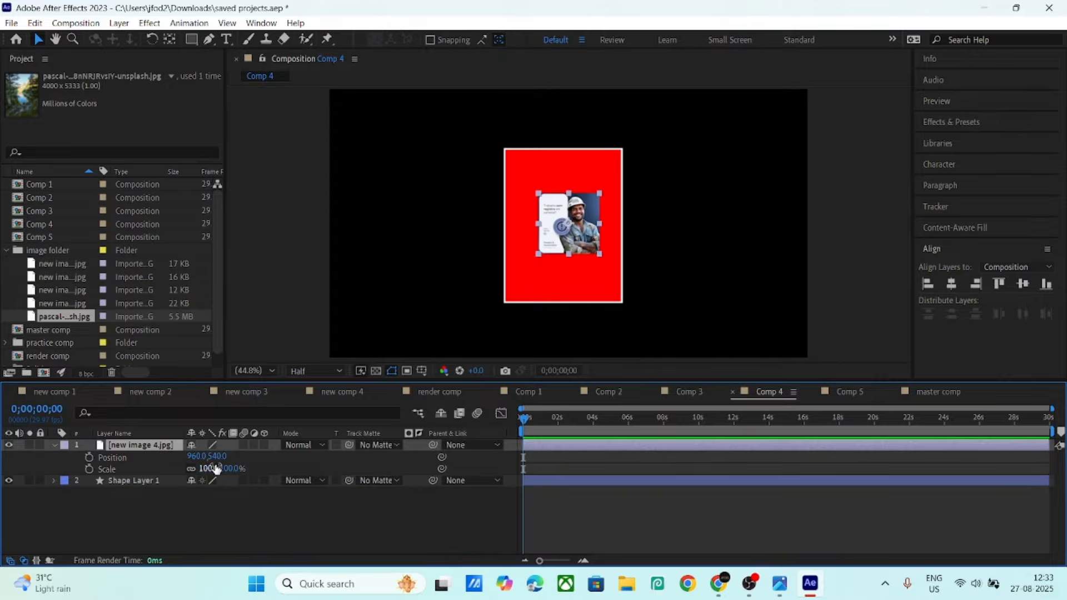
{"action": "left_click_drag", "start_coordinate": [221, 468], "coordinate": [286, 467]}
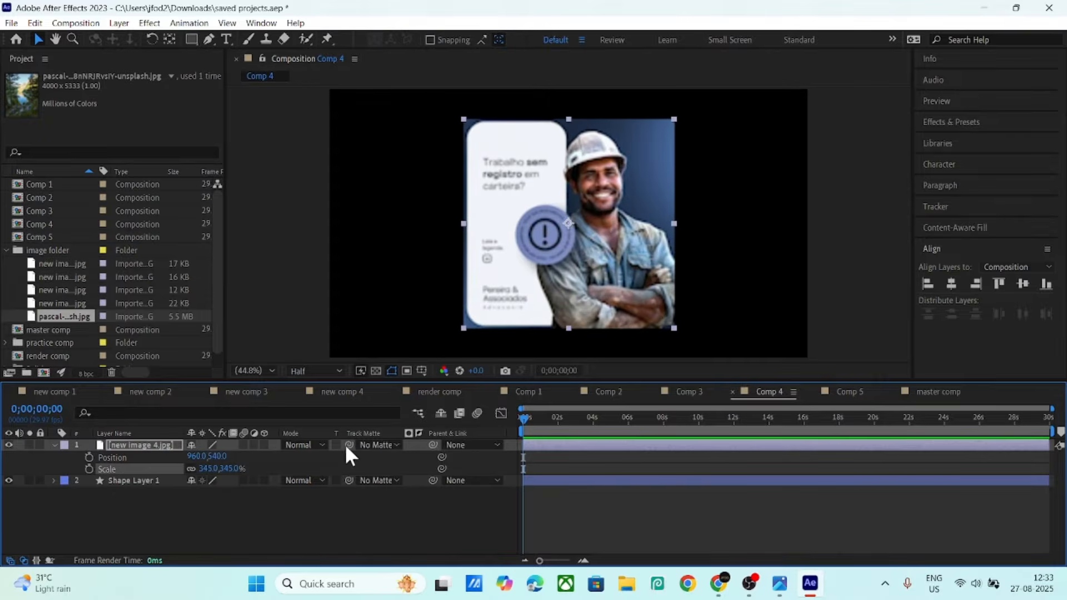
{"action": "left_click_drag", "start_coordinate": [348, 445], "coordinate": [149, 482]}
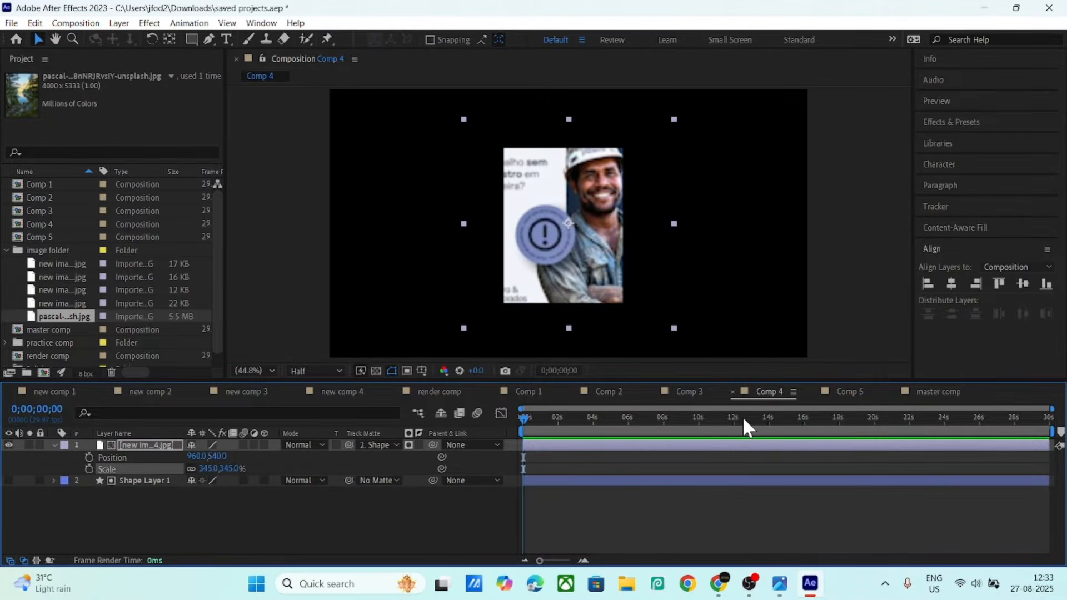
- In Comp 5, move the rectangle below the lake photo and matte the photo to it
{"action": "left_click", "coordinate": [847, 390]}
{"action": "left_click", "coordinate": [145, 446]}
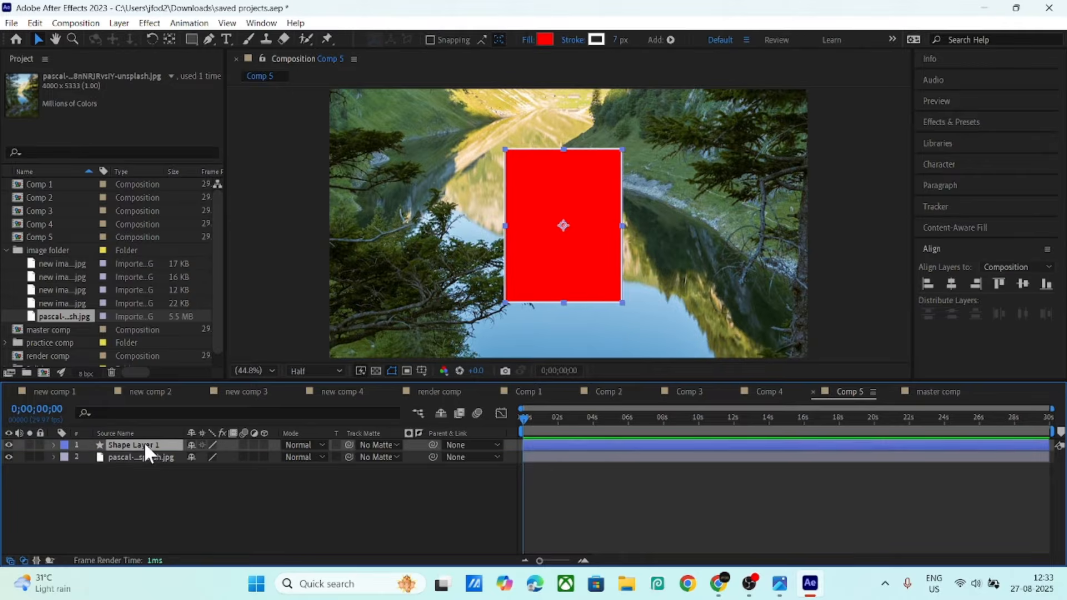
{"action": "left_click_drag", "start_coordinate": [145, 442], "coordinate": [149, 472]}
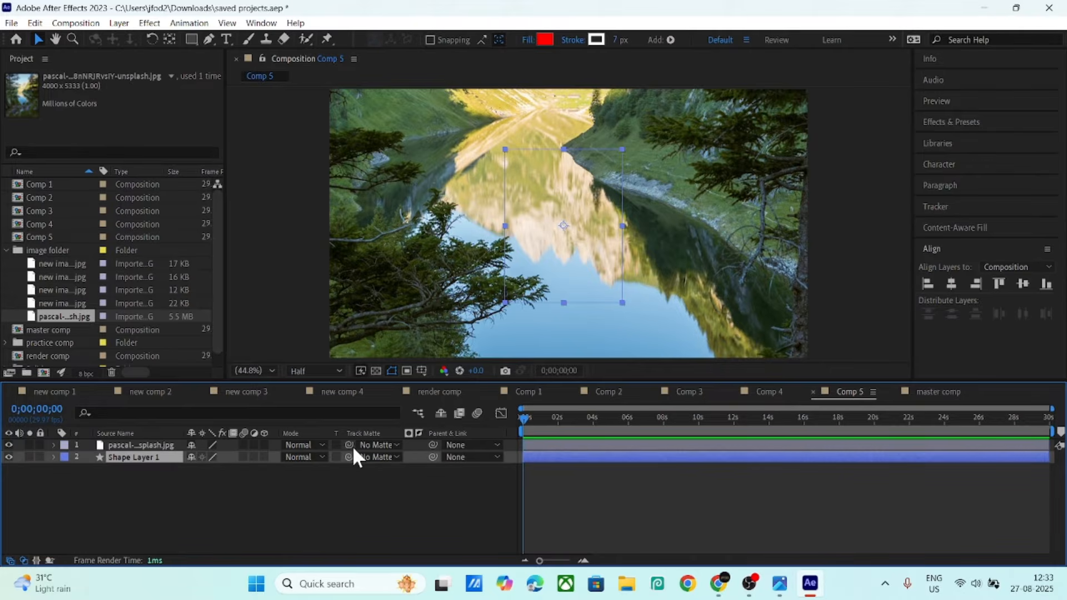
{"action": "left_click_drag", "start_coordinate": [349, 446], "coordinate": [131, 456]}
{"action": "left_click", "coordinate": [179, 504]}
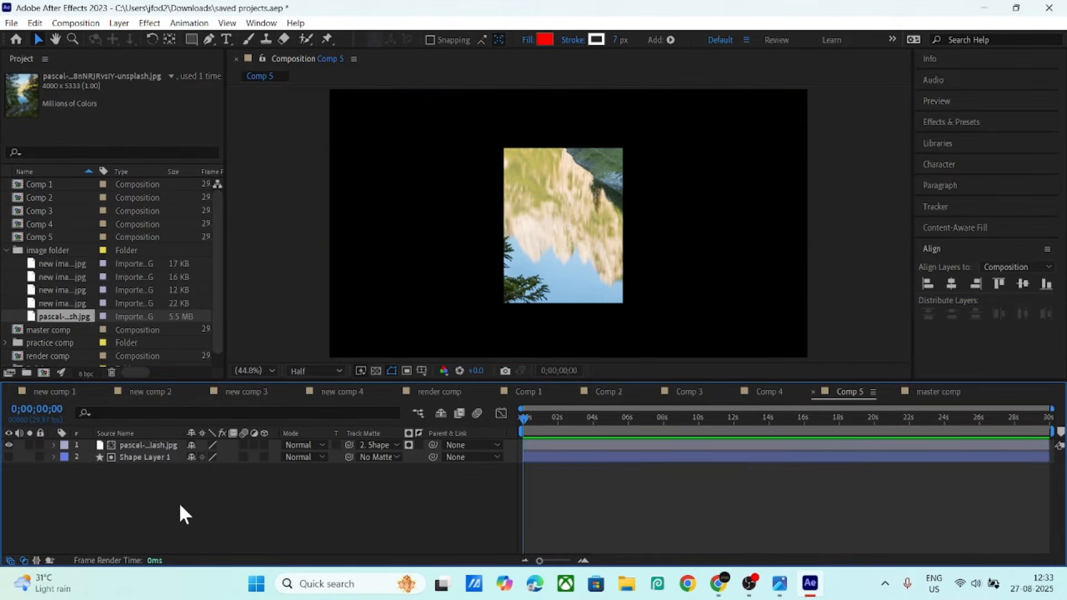
- Review Comps 1, 2 and 3, then switch to the master comp
{"action": "left_click", "coordinate": [536, 397]}
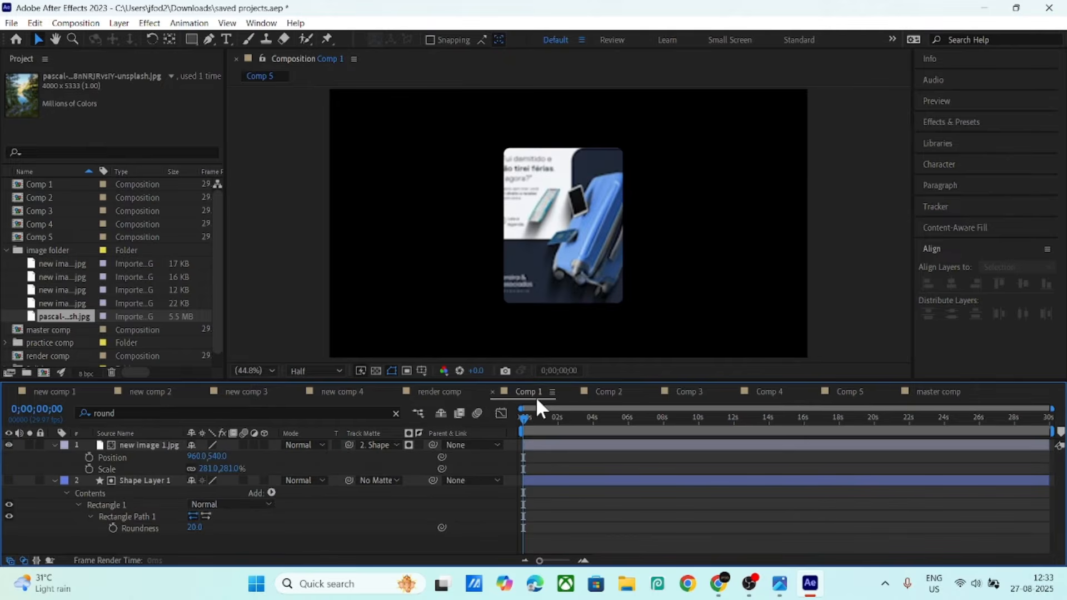
{"action": "left_click", "coordinate": [625, 390]}
{"action": "left_click", "coordinate": [694, 395]}
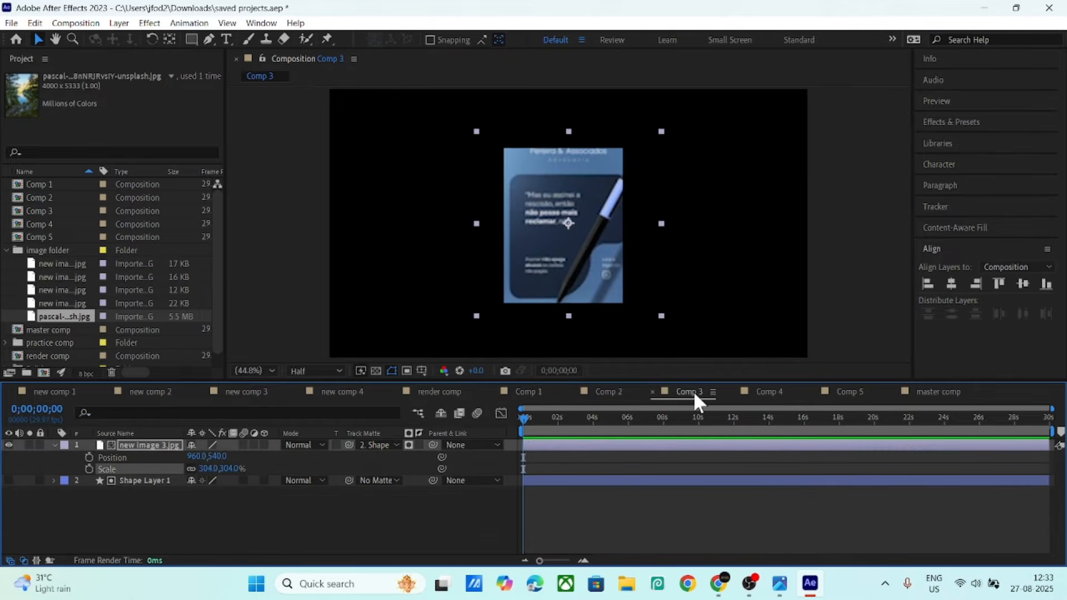
{"action": "left_click", "coordinate": [933, 394]}
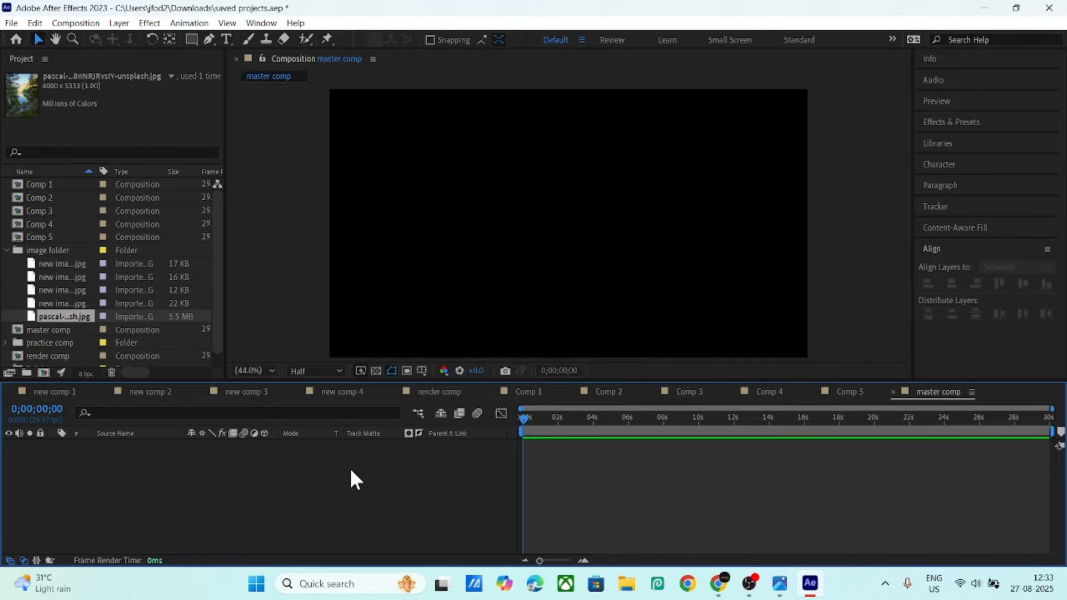
- Add Comps 1–5 from the project list as layers in the master comp
{"action": "left_click", "coordinate": [8, 248]}
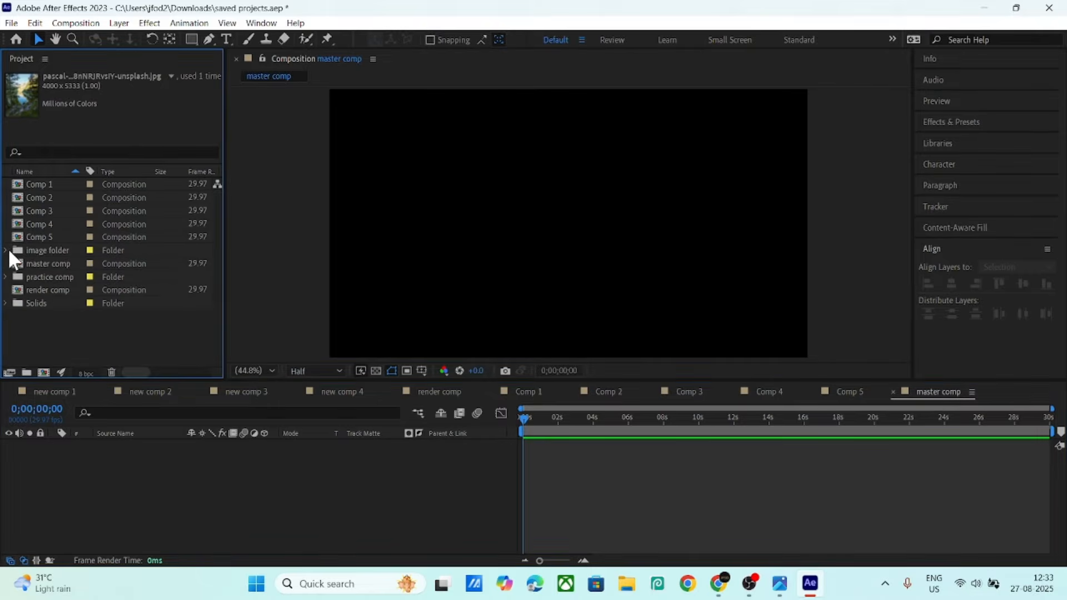
{"action": "left_click", "coordinate": [39, 186]}
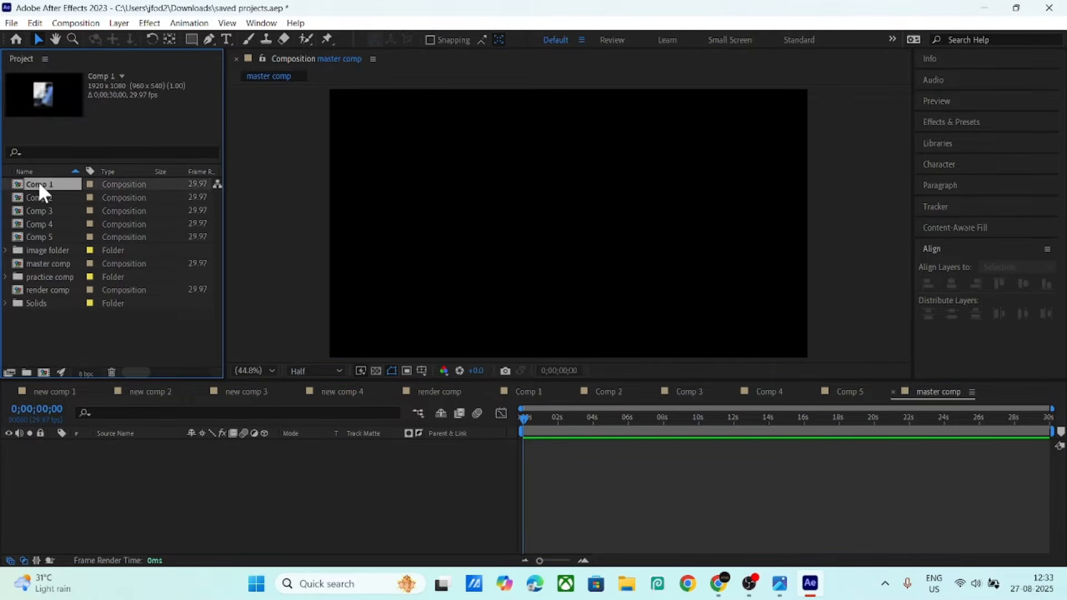
{"action": "left_click", "coordinate": [42, 232], "text": "shift"}
{"action": "left_click_drag", "start_coordinate": [43, 232], "coordinate": [129, 468]}
{"action": "left_click", "coordinate": [206, 529]}
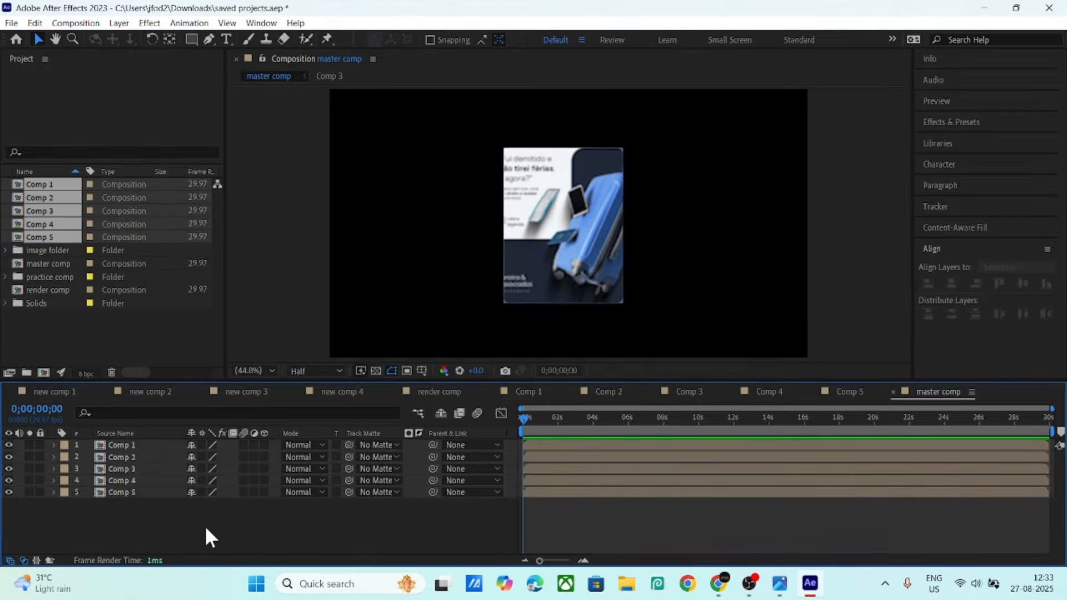
- Add a Null object and parent all five comp layers to it
{"action": "right_click", "coordinate": [205, 534]}
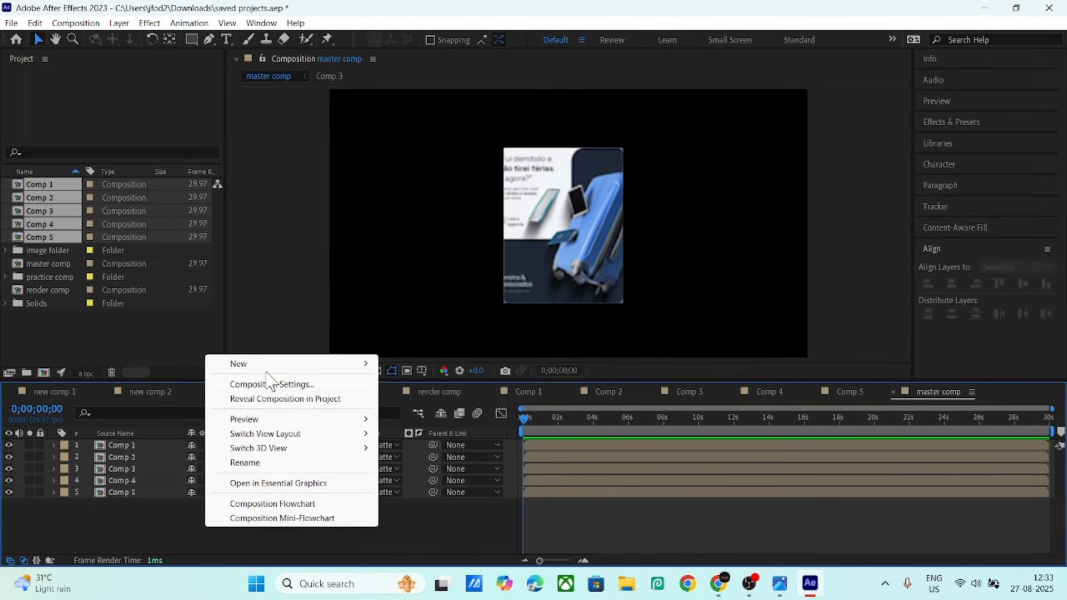
{"action": "mouse_move", "coordinate": [281, 365]}
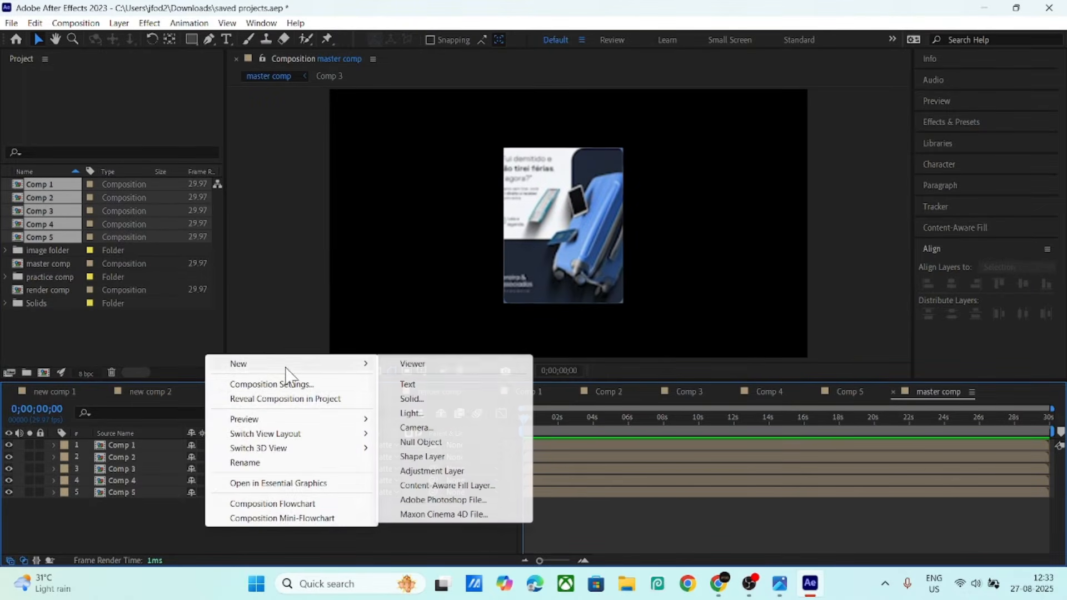
{"action": "left_click", "coordinate": [417, 442]}
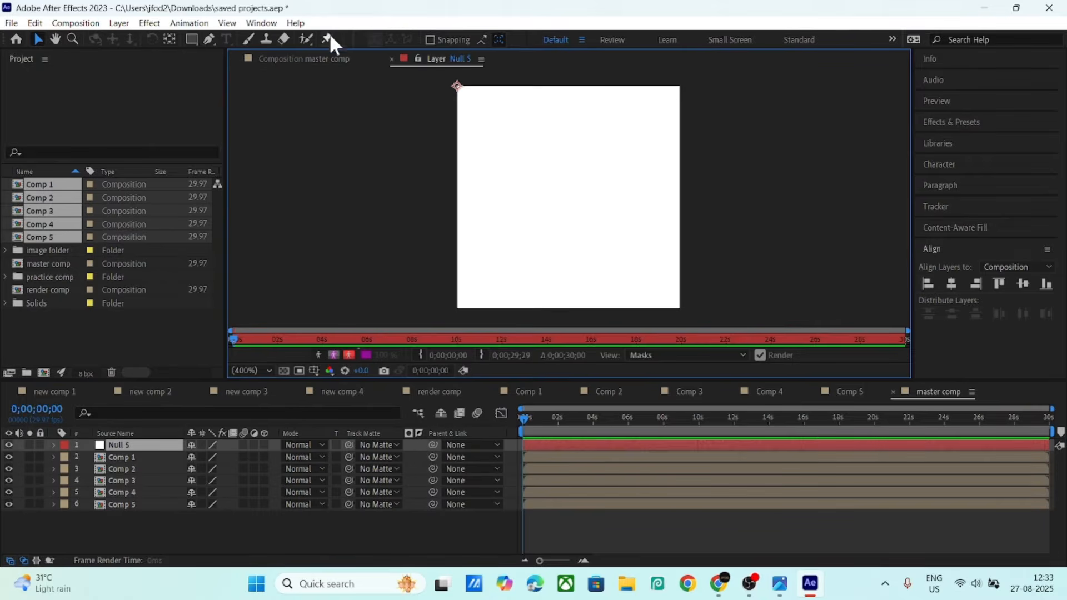
{"action": "left_click", "coordinate": [312, 57]}
{"action": "left_click_drag", "start_coordinate": [134, 515], "coordinate": [111, 455]}
{"action": "left_click_drag", "start_coordinate": [156, 528], "coordinate": [126, 457]}
{"action": "left_click_drag", "start_coordinate": [432, 457], "coordinate": [142, 443]}
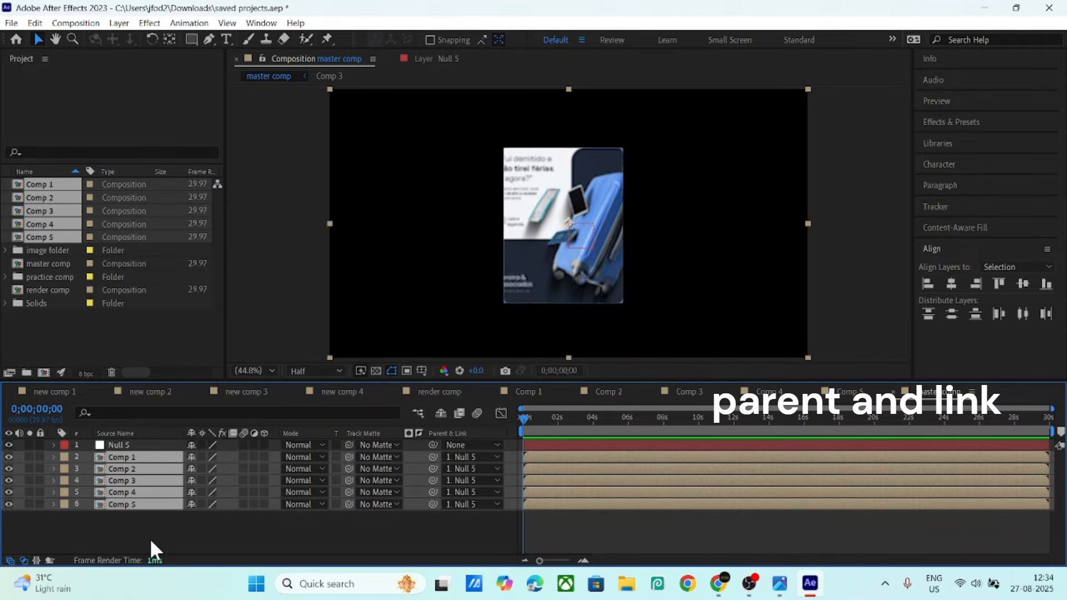
- Add a new empty Shape Layer 1 to the master comp
{"action": "right_click", "coordinate": [185, 520]}
{"action": "mouse_move", "coordinate": [237, 362]}
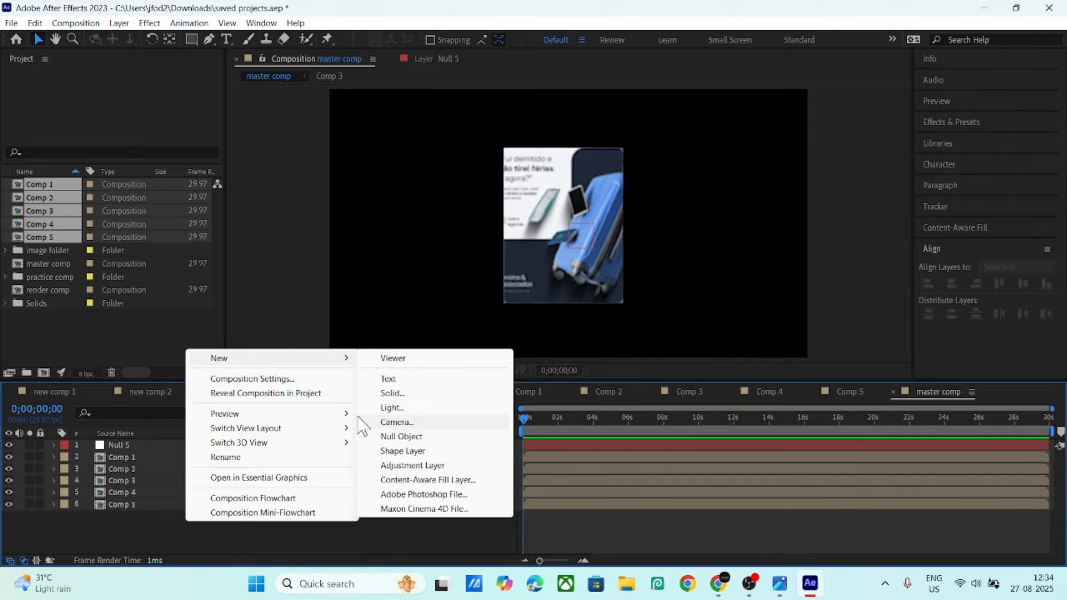
{"action": "left_click", "coordinate": [406, 451]}
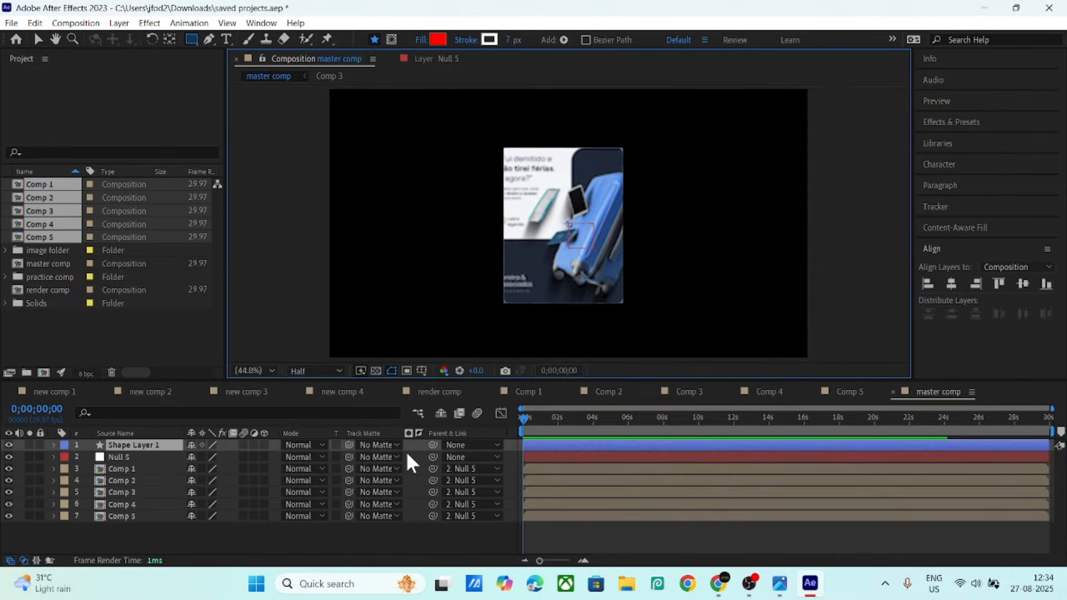
- Give Shape Layer 1 a Polystar path with a red fill and white stroke
{"action": "left_click", "coordinate": [54, 444]}
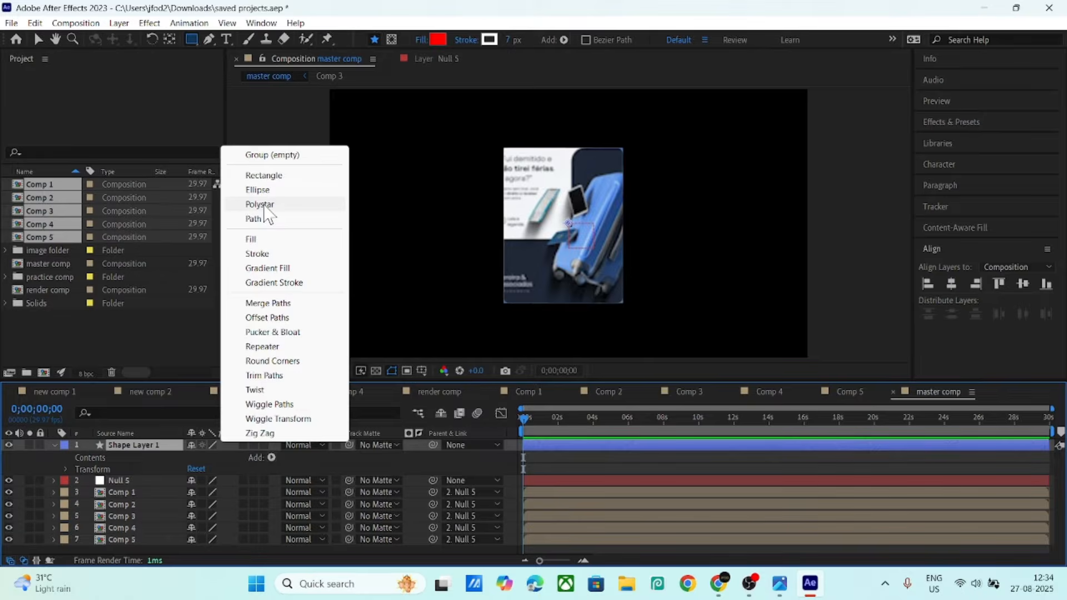
{"action": "left_click", "coordinate": [264, 206]}
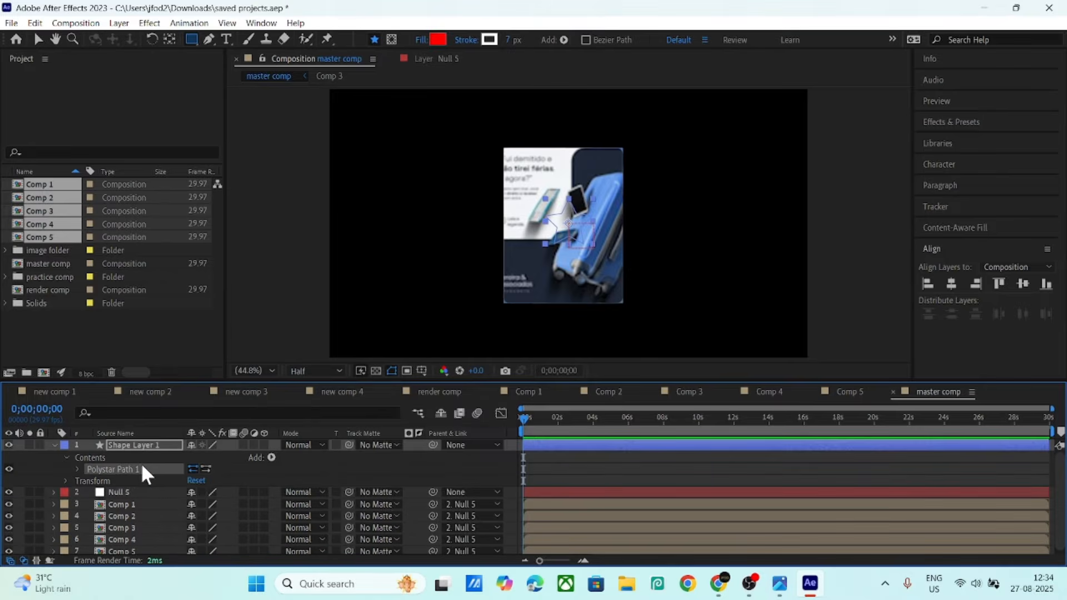
{"action": "left_click", "coordinate": [271, 457]}
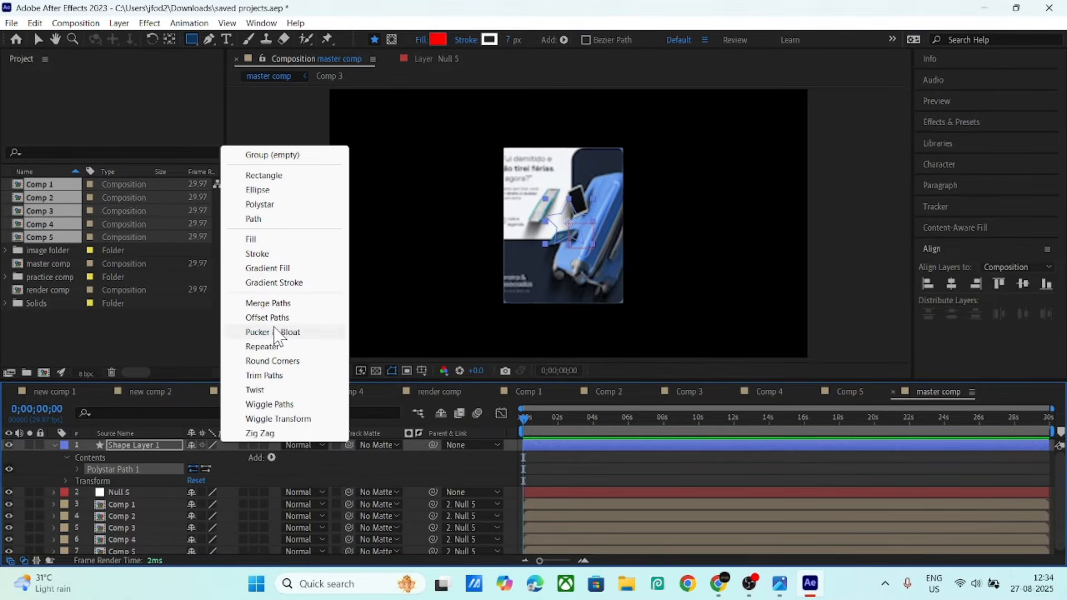
{"action": "left_click", "coordinate": [253, 238]}
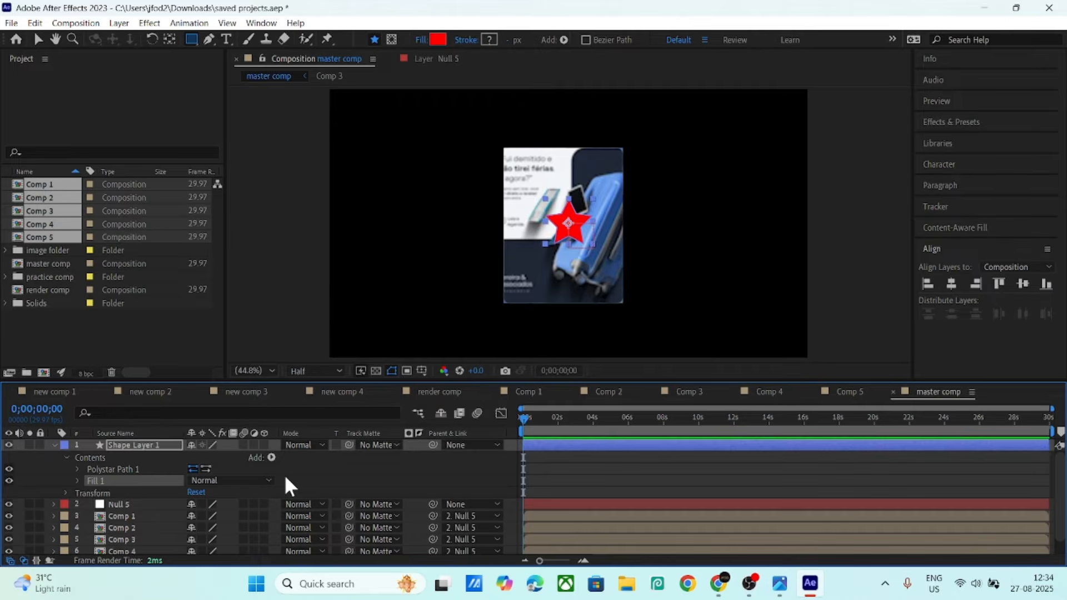
{"action": "left_click", "coordinate": [271, 458]}
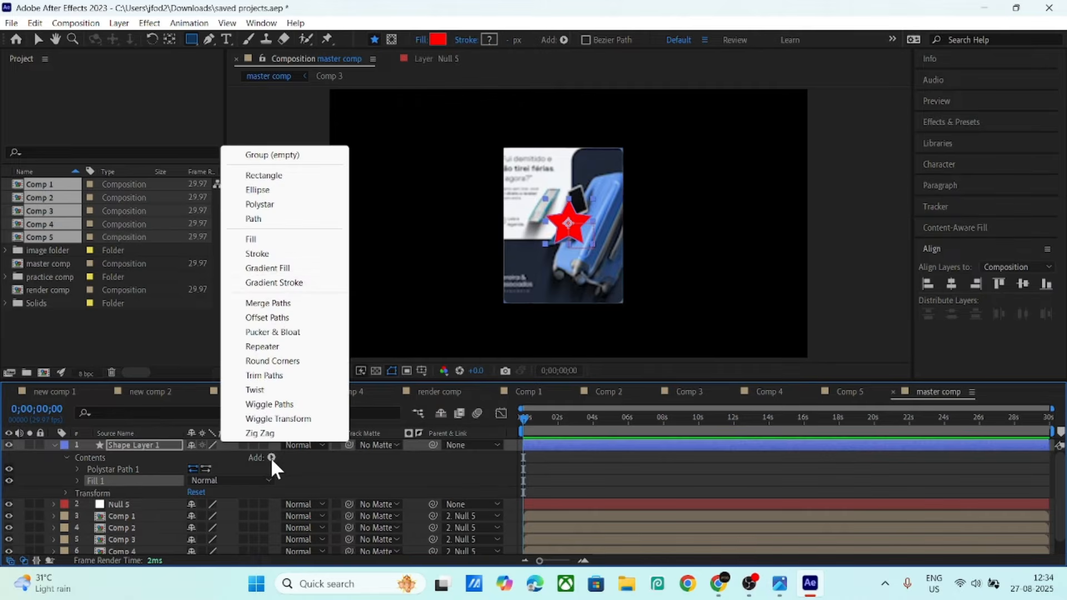
{"action": "left_click", "coordinate": [257, 253]}
- Scale the star to 480% and make all seven layers 3D
{"action": "left_click", "coordinate": [142, 446]}
{"action": "key", "text": "s"}
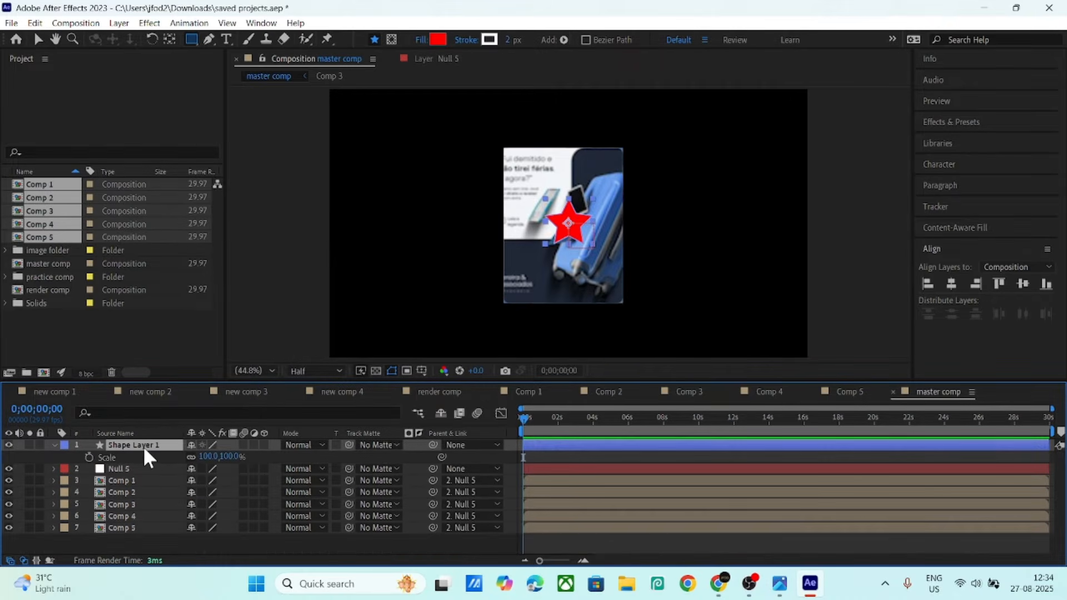
{"action": "left_click_drag", "start_coordinate": [209, 457], "coordinate": [502, 484]}
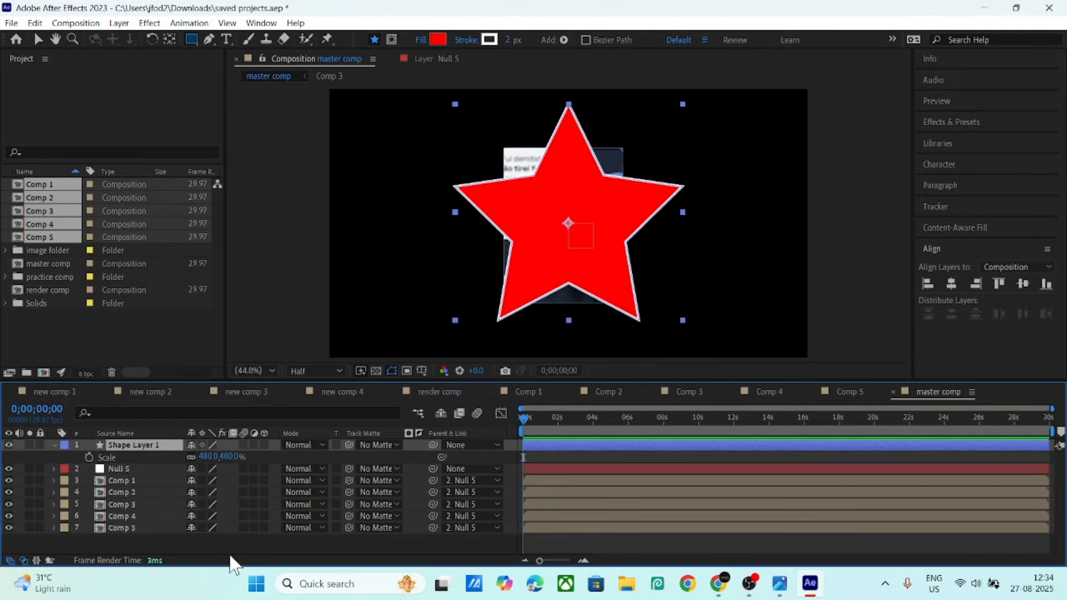
{"action": "left_click_drag", "start_coordinate": [229, 555], "coordinate": [107, 442]}
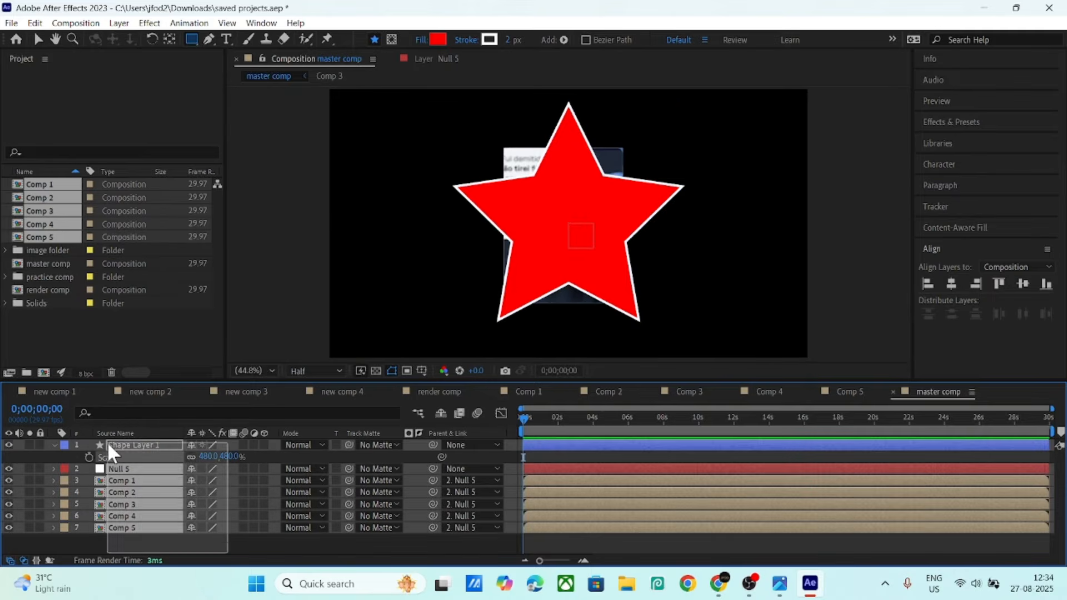
{"action": "left_click", "coordinate": [264, 445]}
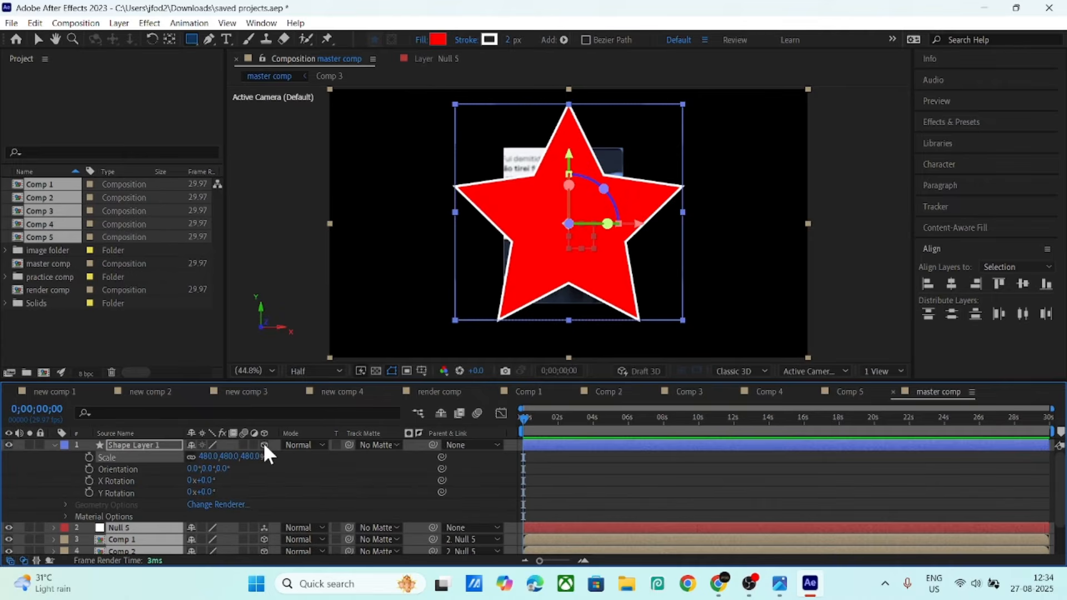
- Switch the viewer to Top and tilt the selected layers to 90° X Rotation
{"action": "left_click", "coordinate": [809, 370]}
{"action": "left_click", "coordinate": [813, 212]}
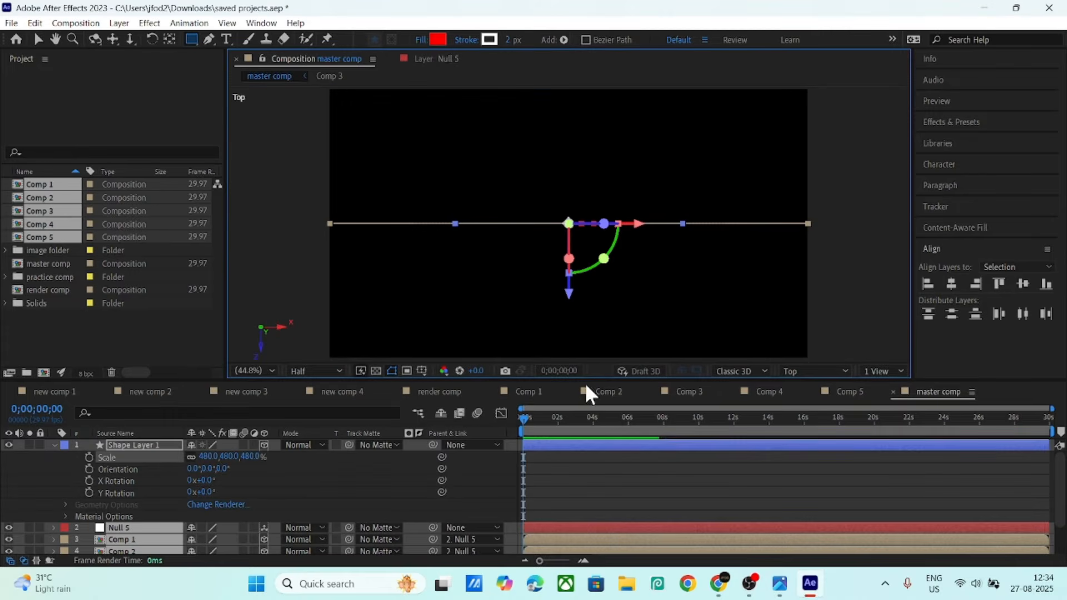
{"action": "left_click", "coordinate": [139, 447]}
{"action": "key", "text": "r"}
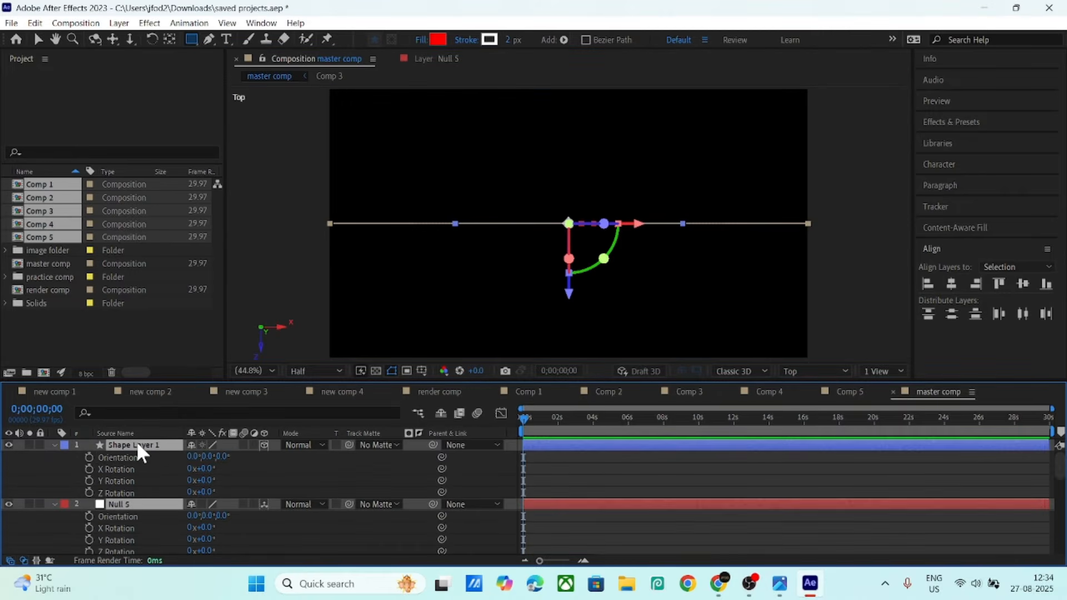
{"action": "left_click_drag", "start_coordinate": [207, 470], "coordinate": [277, 472]}
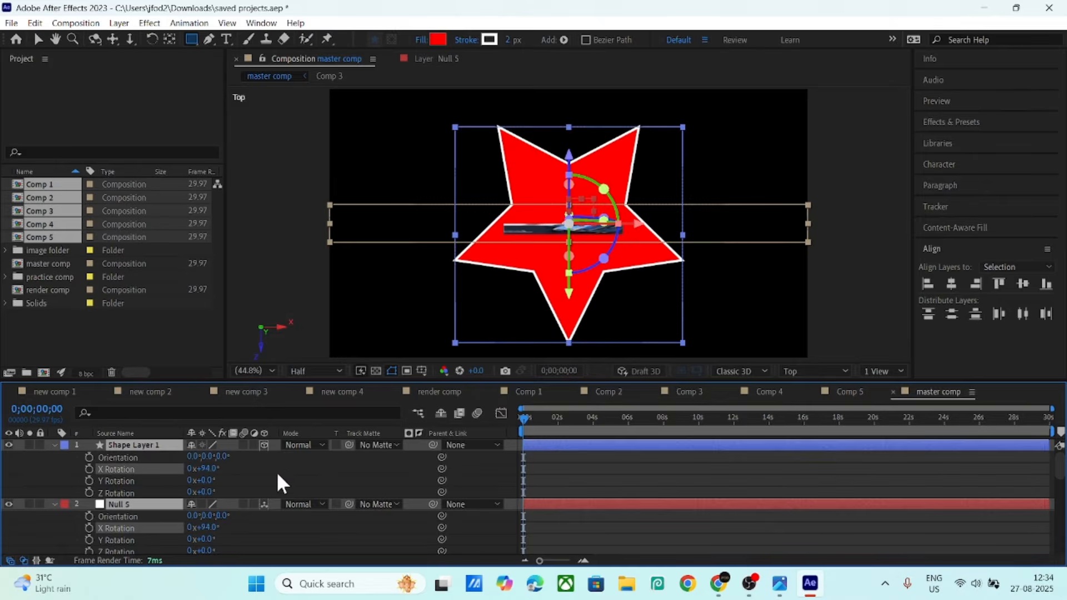
{"action": "left_click", "coordinate": [210, 468]}
{"action": "type", "text": "90"}
{"action": "key", "text": "Return"}
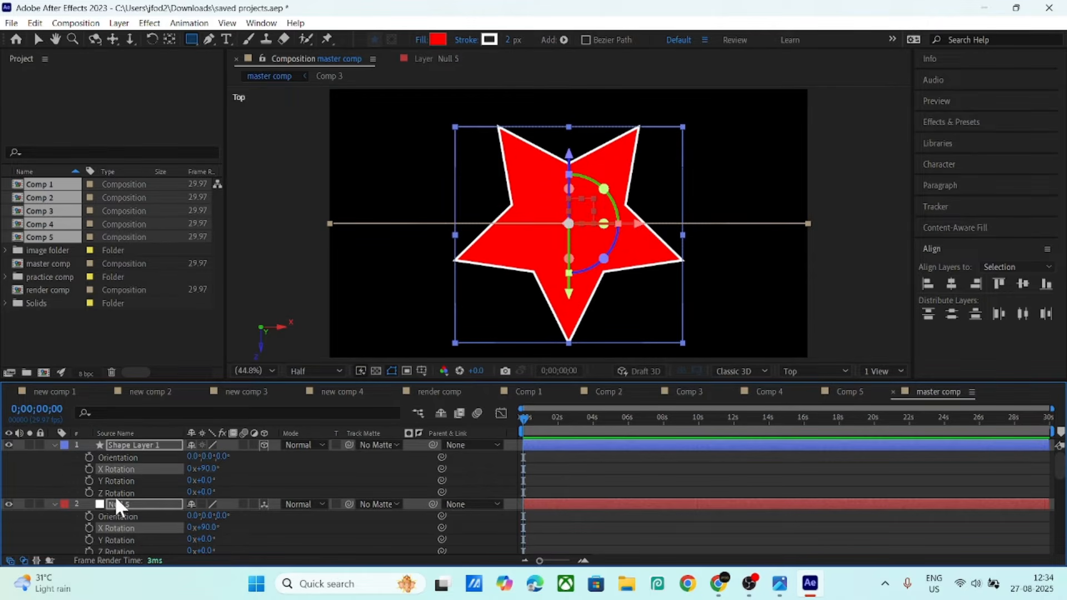
- Undo the other layers' rotation and give only Shape Layer 1 a 90° X Rotation
{"action": "key", "text": "ctrl+a"}
{"action": "scroll", "coordinate": [125, 503], "scroll_direction": "down", "scroll_amount": 5}
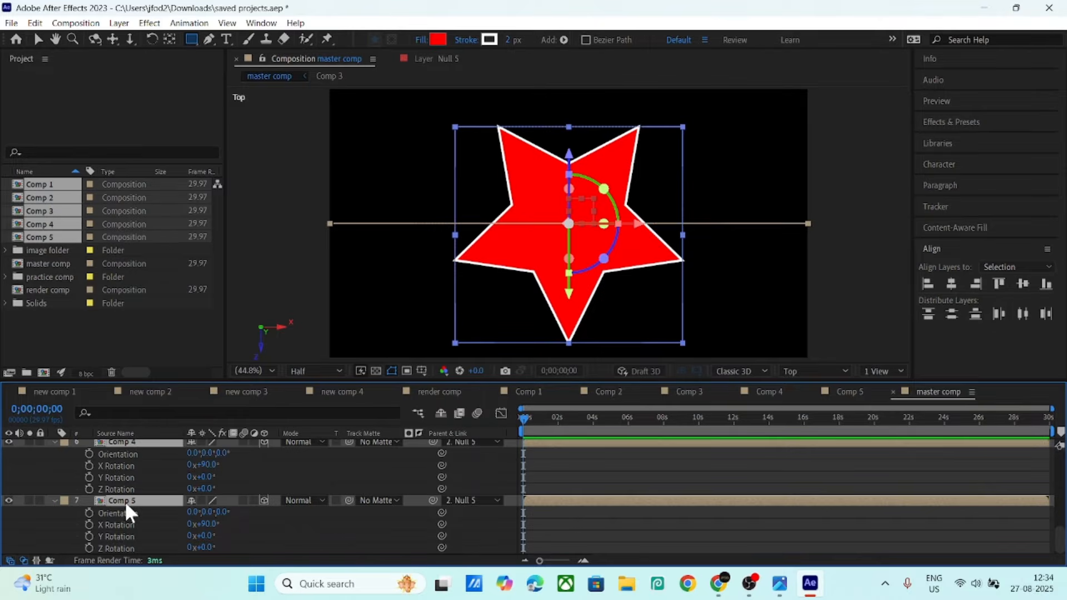
{"action": "key", "text": "ctrl+z"}
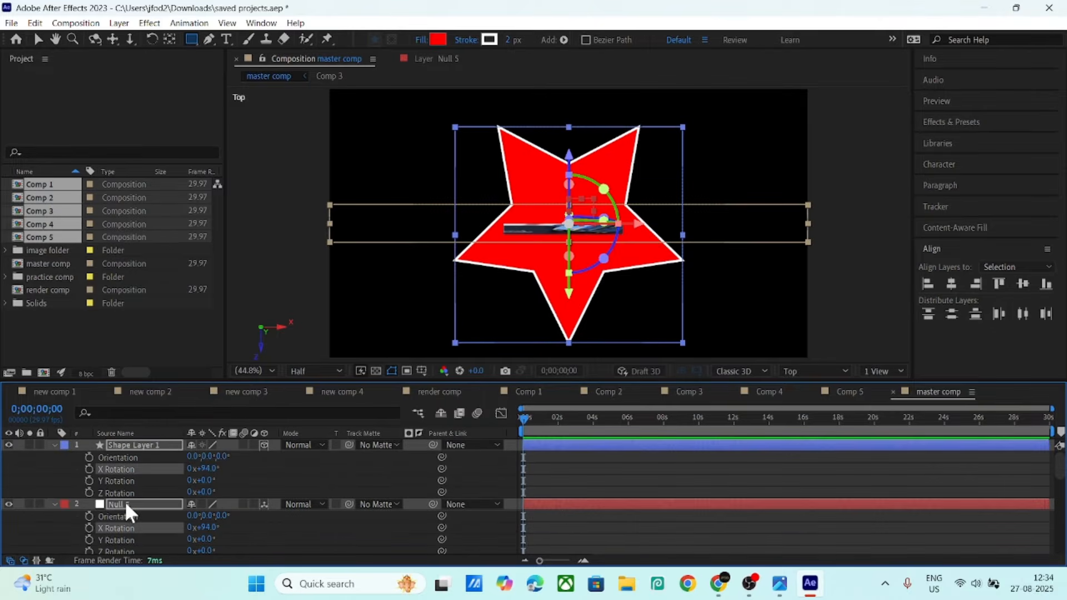
{"action": "key", "text": "ctrl+z"}
{"action": "left_click", "coordinate": [252, 475]}
{"action": "left_click", "coordinate": [135, 445]}
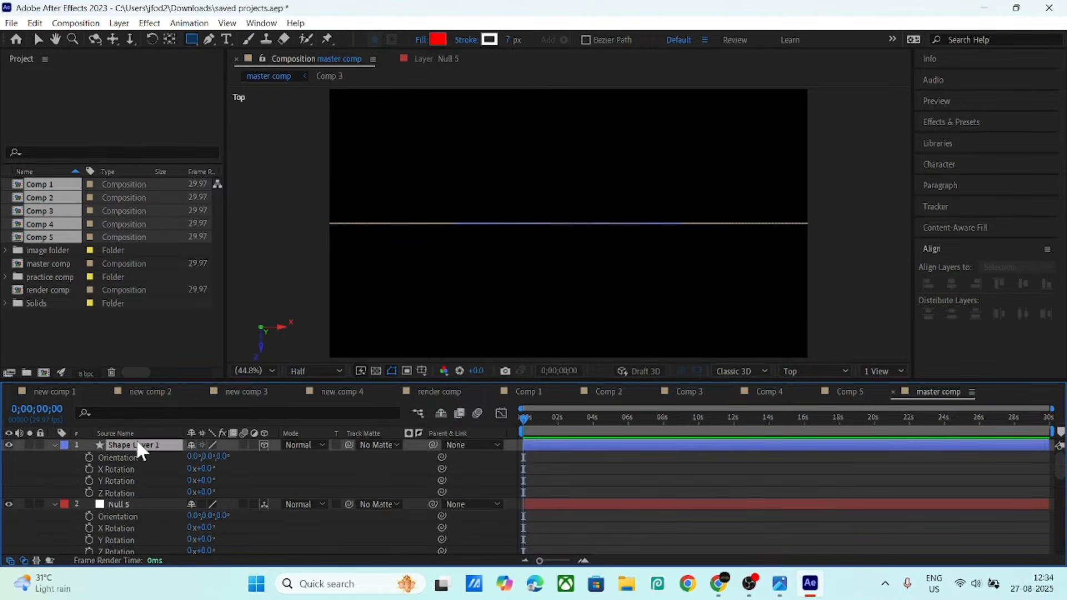
{"action": "left_click", "coordinate": [203, 469]}
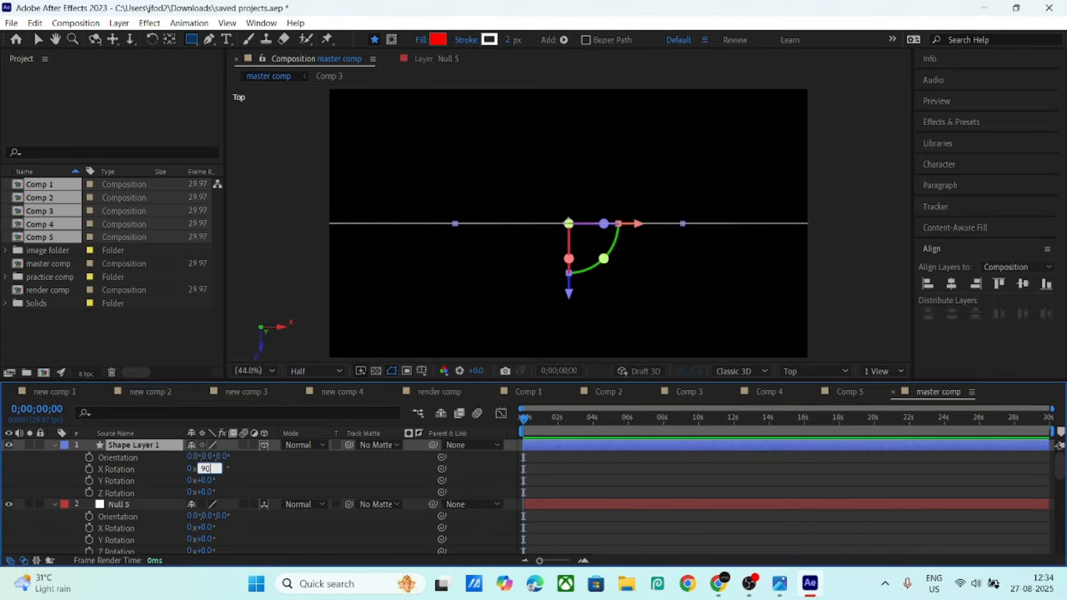
{"action": "type", "text": "90"}
{"action": "key", "text": "Return"}
{"action": "left_click", "coordinate": [279, 472]}
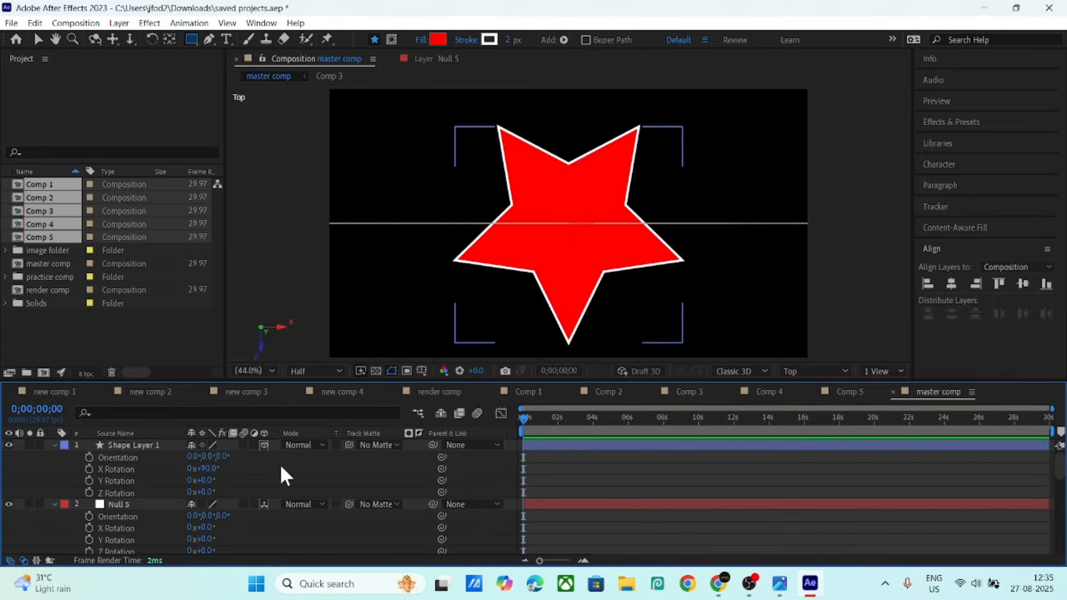
- Collapse the properties of Shape Layer 1 and of Null 5 through Comp 5
{"action": "left_click", "coordinate": [54, 445]}
{"action": "left_click", "coordinate": [128, 467]}
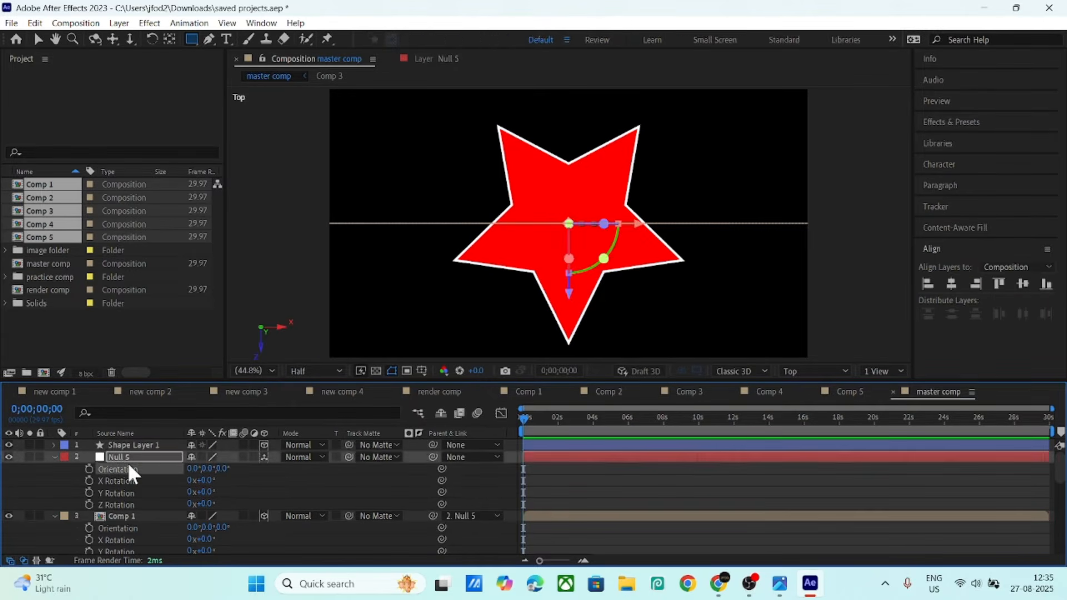
{"action": "scroll", "coordinate": [139, 472], "scroll_direction": "down", "scroll_amount": 5}
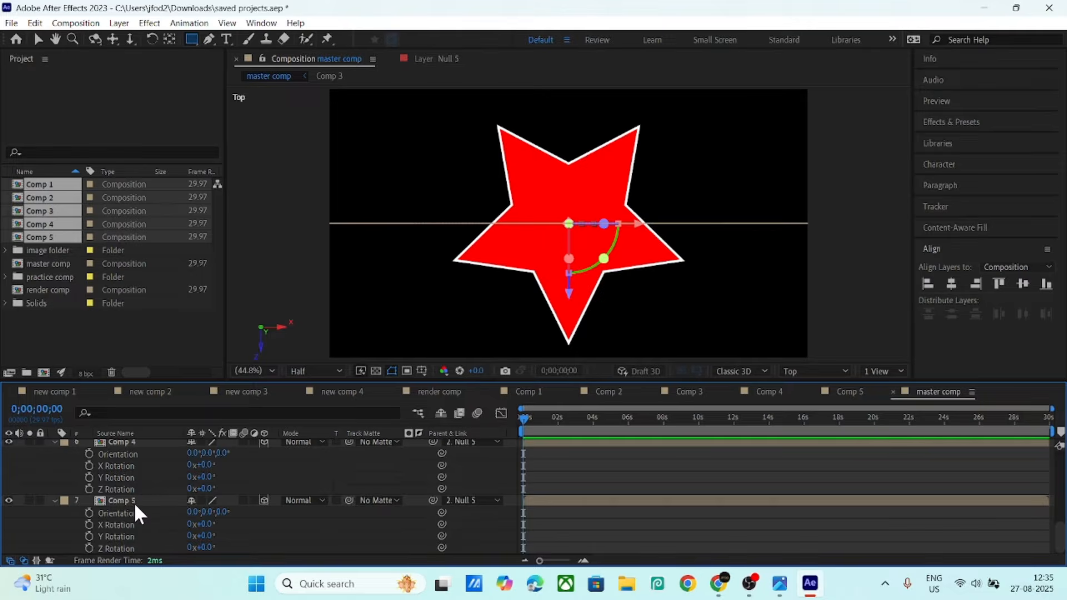
{"action": "left_click", "coordinate": [135, 502], "text": "shift"}
{"action": "scroll", "coordinate": [135, 502], "scroll_direction": "up", "scroll_amount": 5}
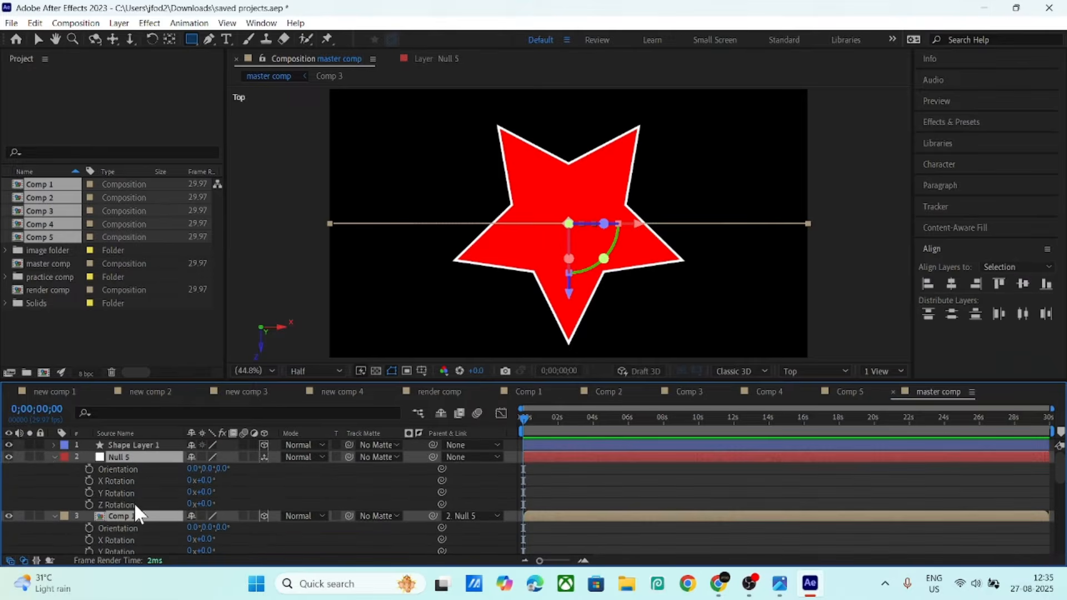
{"action": "left_click", "coordinate": [54, 456]}
{"action": "left_click", "coordinate": [276, 536]}
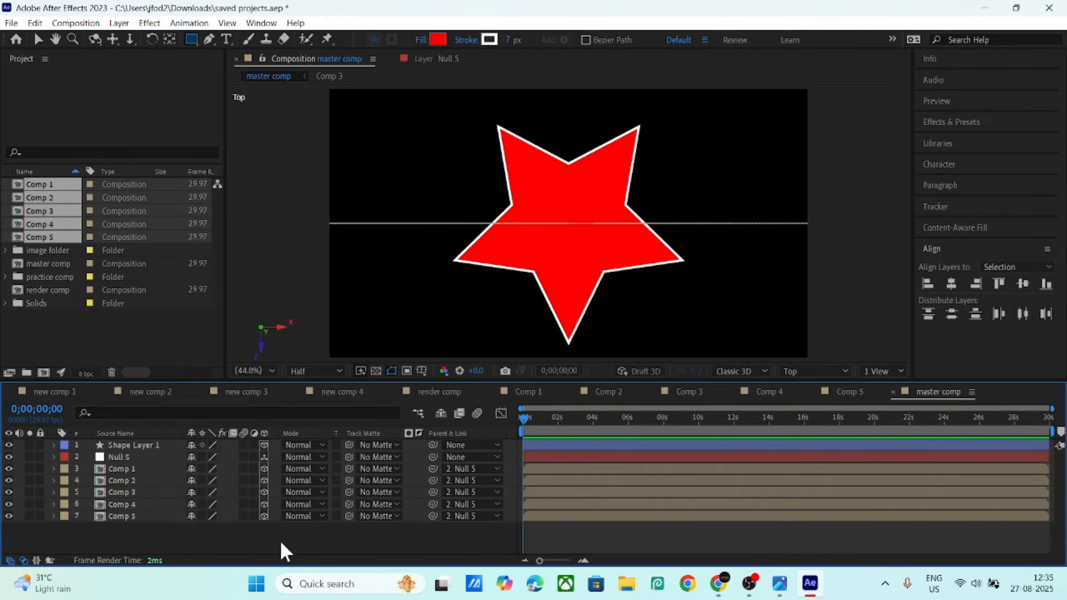
- Push Comp 1 back in depth, then offset Comp 2 right and Comp 3 left in depth
{"action": "left_click", "coordinate": [133, 466]}
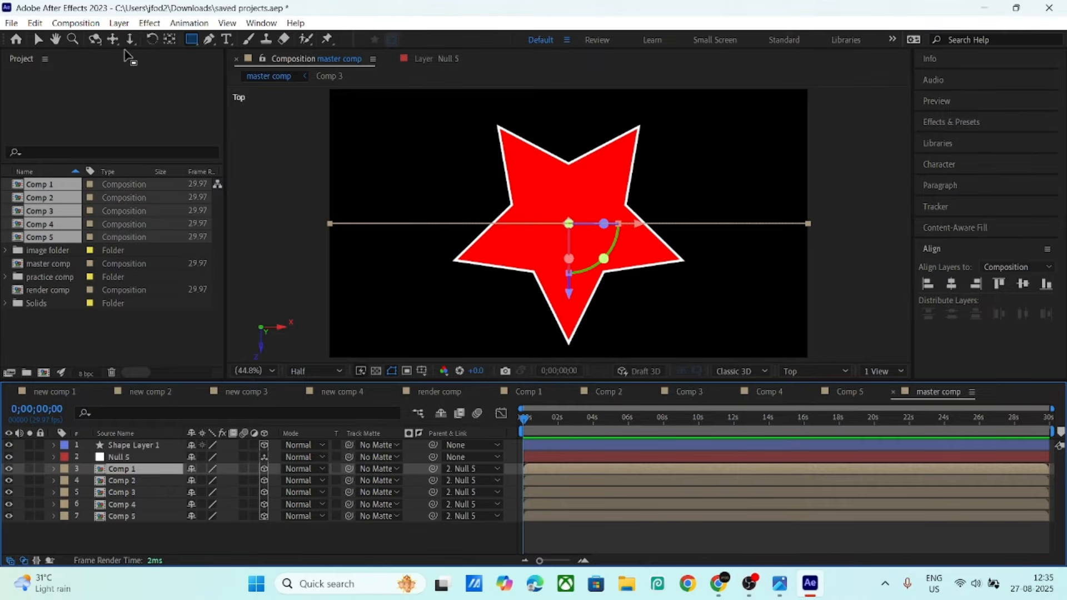
{"action": "left_click", "coordinate": [39, 40]}
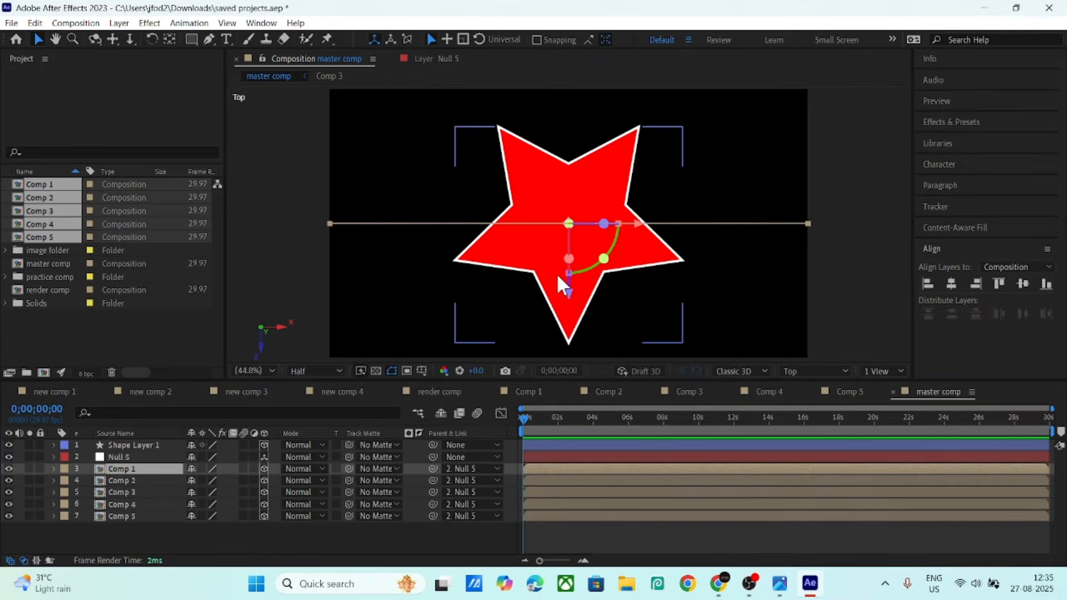
{"action": "left_click_drag", "start_coordinate": [570, 293], "coordinate": [572, 411]}
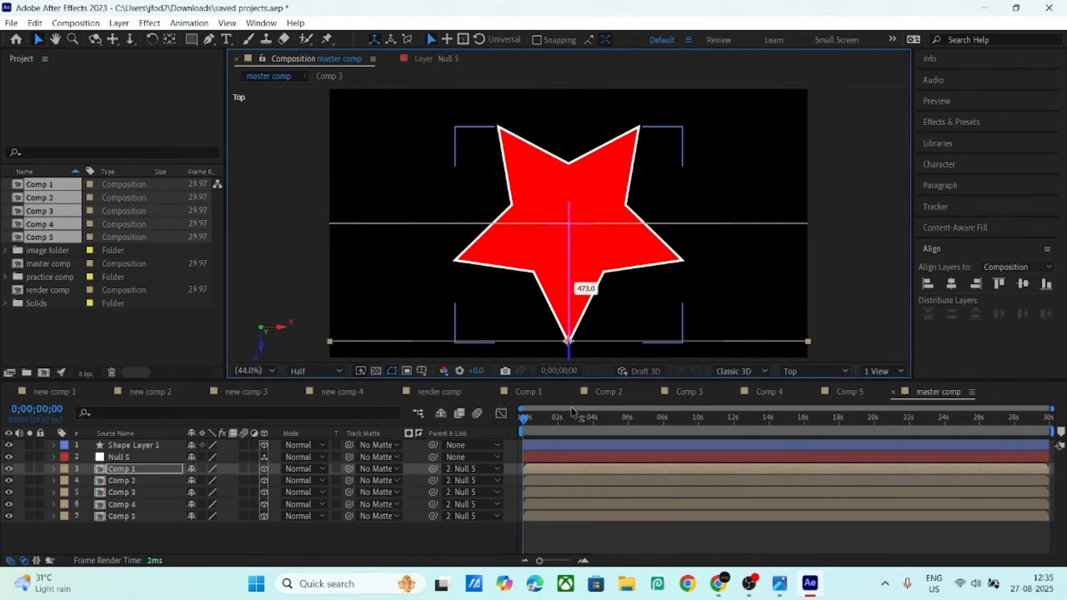
{"action": "left_click", "coordinate": [140, 480]}
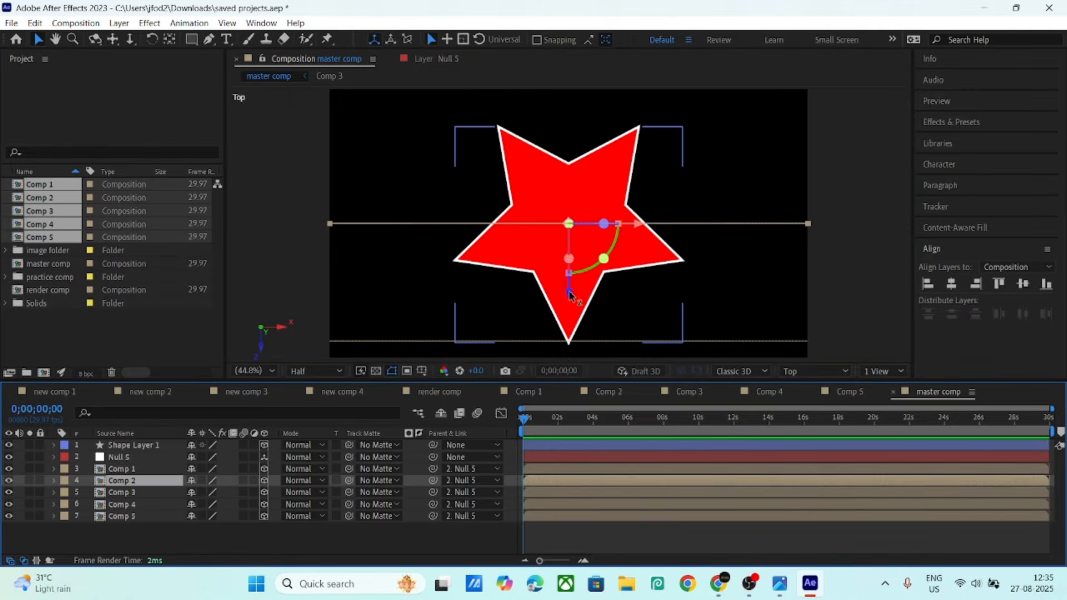
{"action": "left_click_drag", "start_coordinate": [569, 294], "coordinate": [571, 329]}
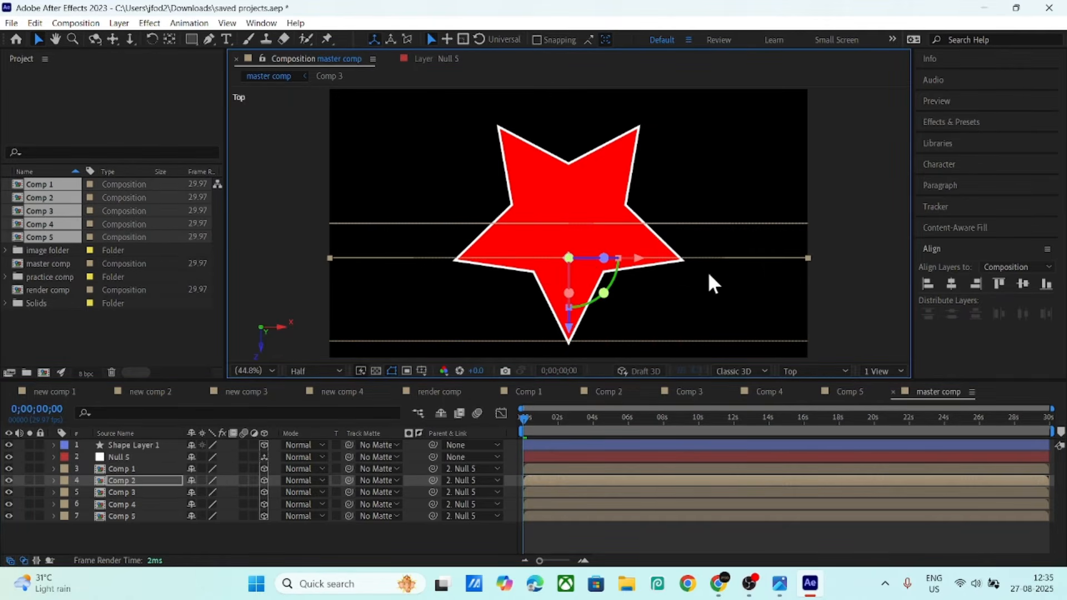
{"action": "left_click_drag", "start_coordinate": [639, 261], "coordinate": [754, 279]}
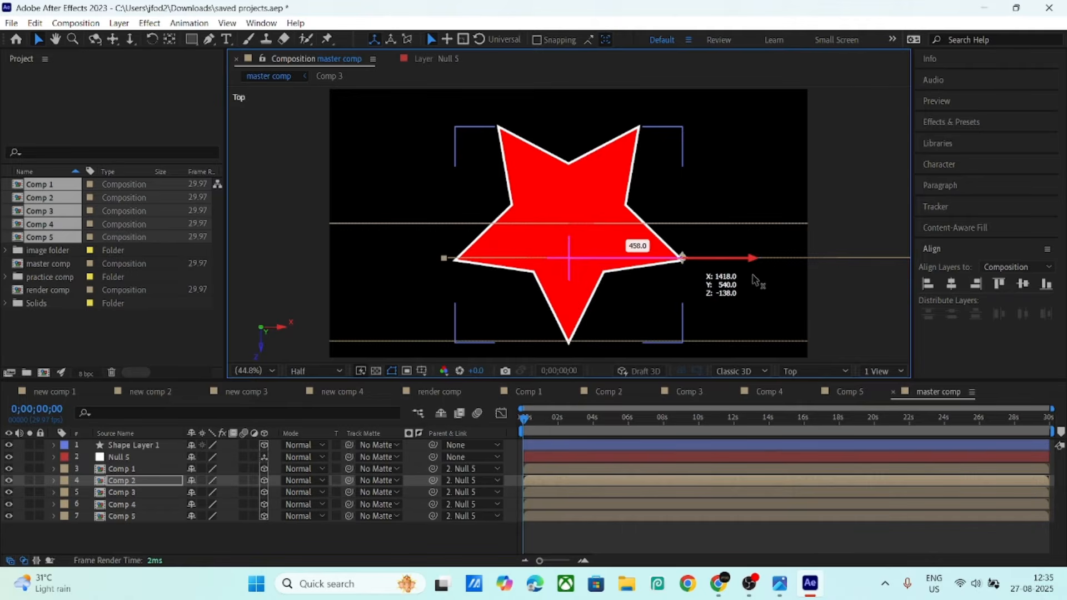
{"action": "left_click", "coordinate": [149, 493]}
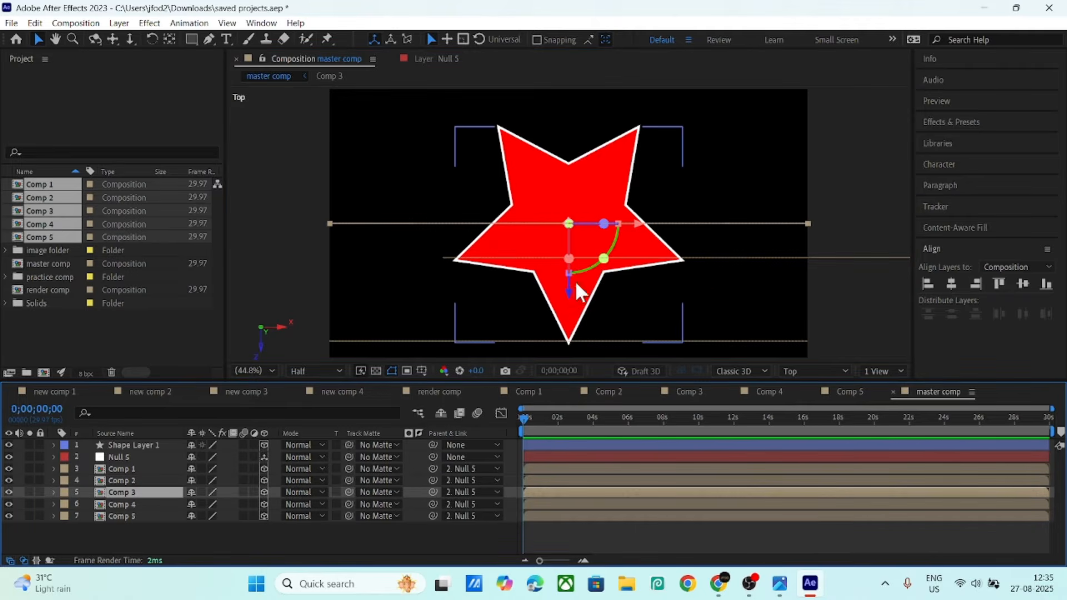
{"action": "left_click_drag", "start_coordinate": [570, 291], "coordinate": [568, 328]}
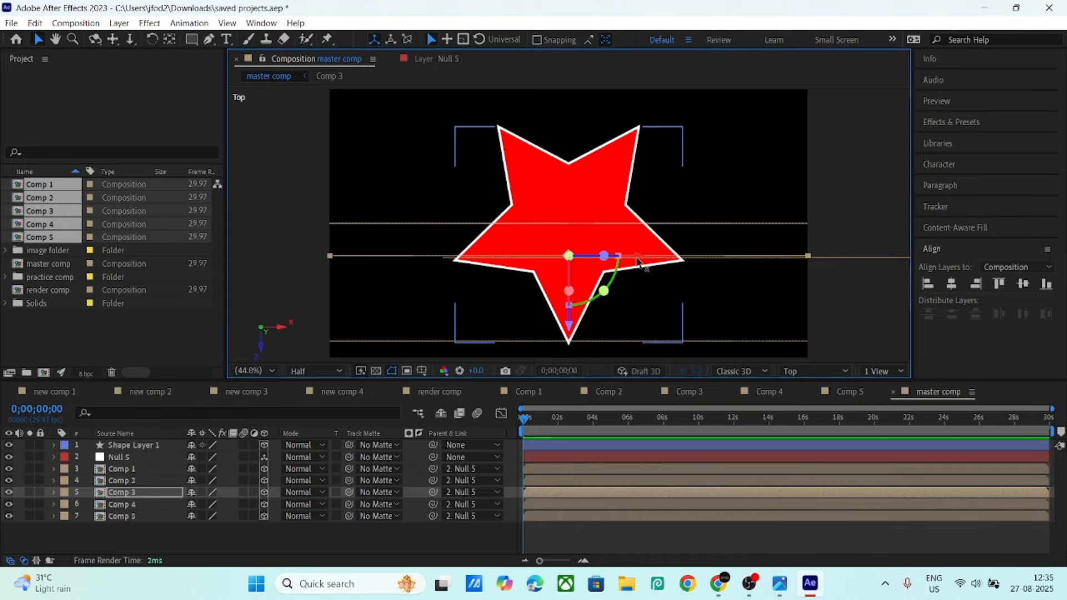
{"action": "left_click_drag", "start_coordinate": [645, 264], "coordinate": [522, 301]}
- Move Comp 4 to Z 378 and far right, and Comp 5 in depth and left
{"action": "left_click", "coordinate": [156, 503]}
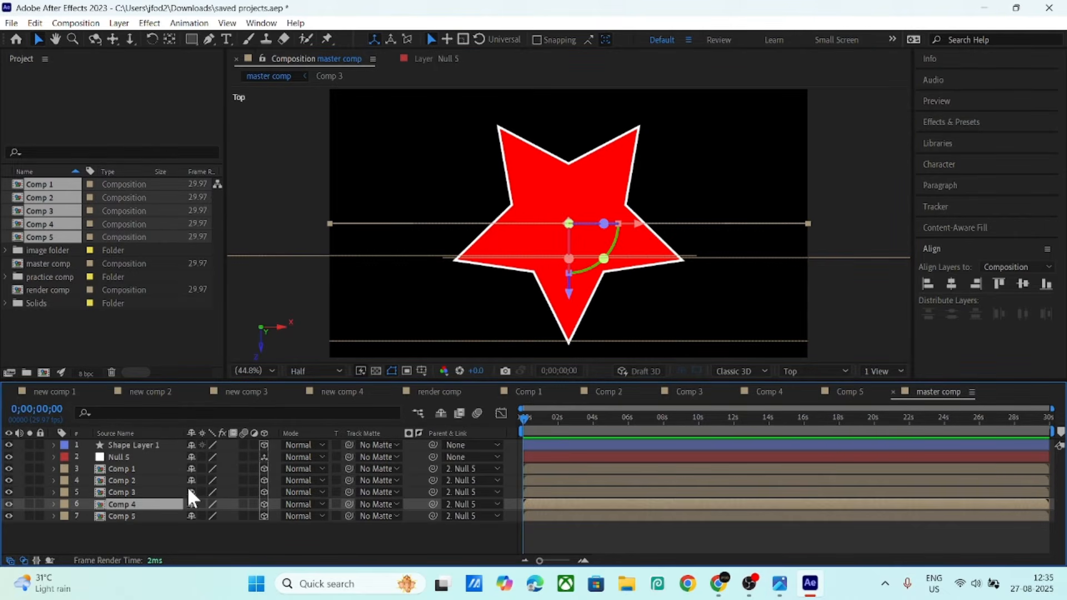
{"action": "left_click_drag", "start_coordinate": [569, 293], "coordinate": [573, 193]}
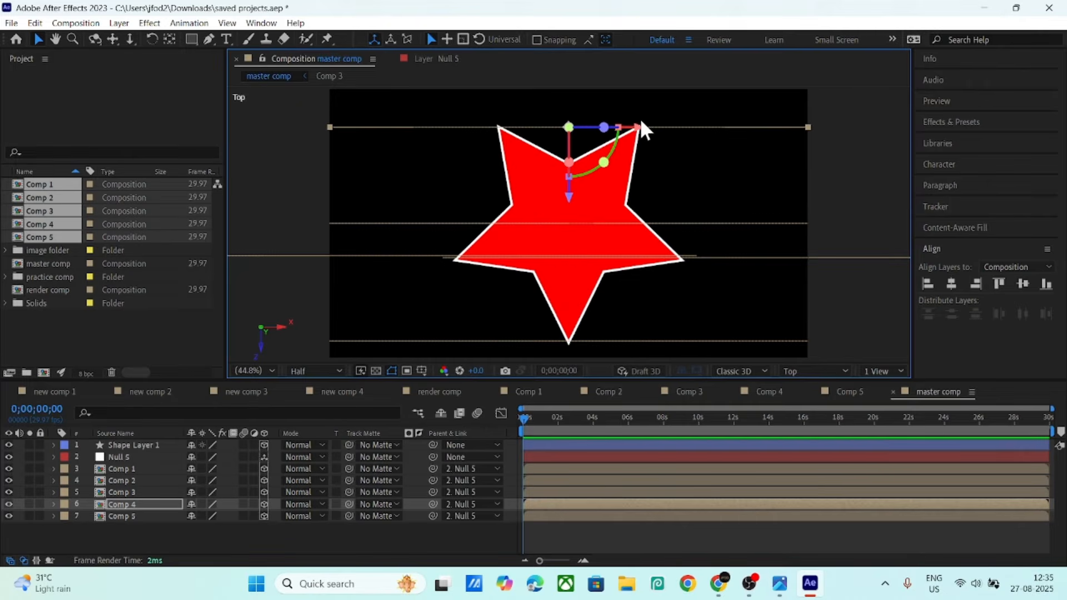
{"action": "left_click_drag", "start_coordinate": [639, 127], "coordinate": [715, 131]}
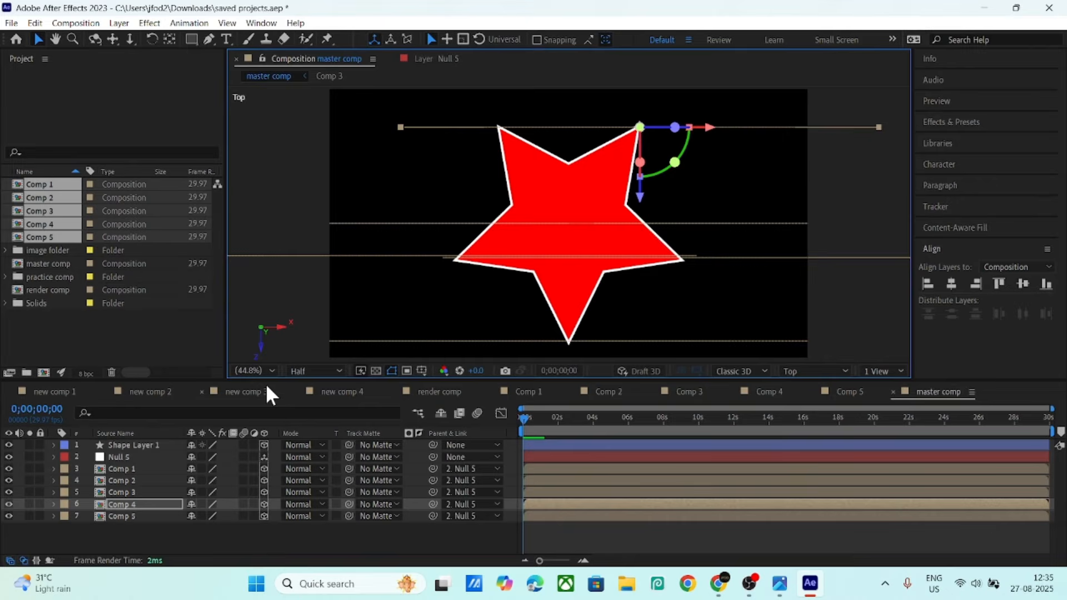
{"action": "left_click", "coordinate": [140, 516]}
{"action": "left_click_drag", "start_coordinate": [567, 293], "coordinate": [568, 199]}
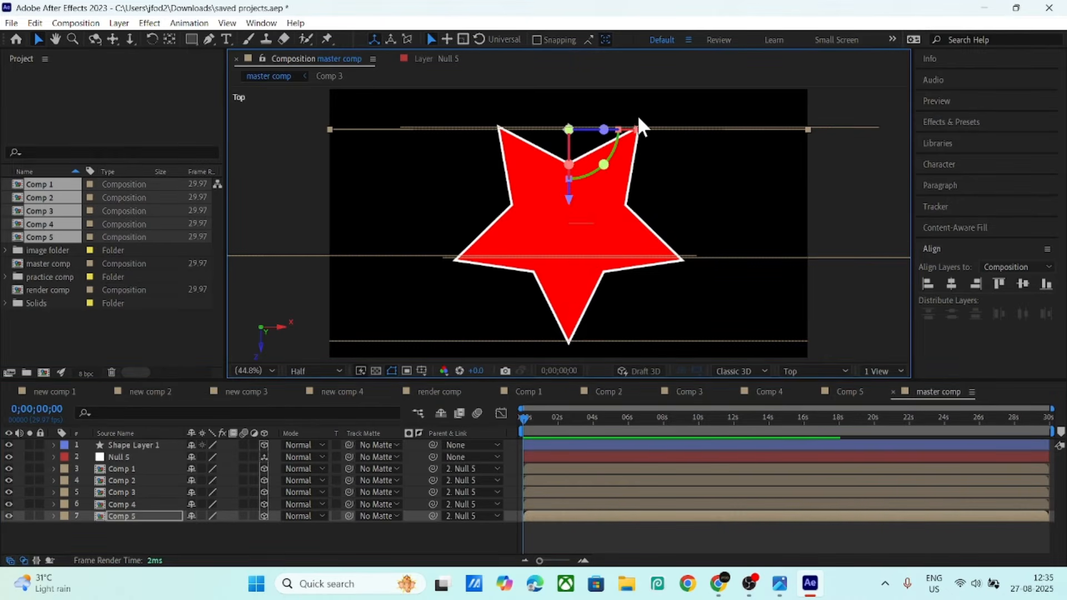
{"action": "left_click_drag", "start_coordinate": [637, 129], "coordinate": [562, 136]}
{"action": "left_click", "coordinate": [211, 529]}
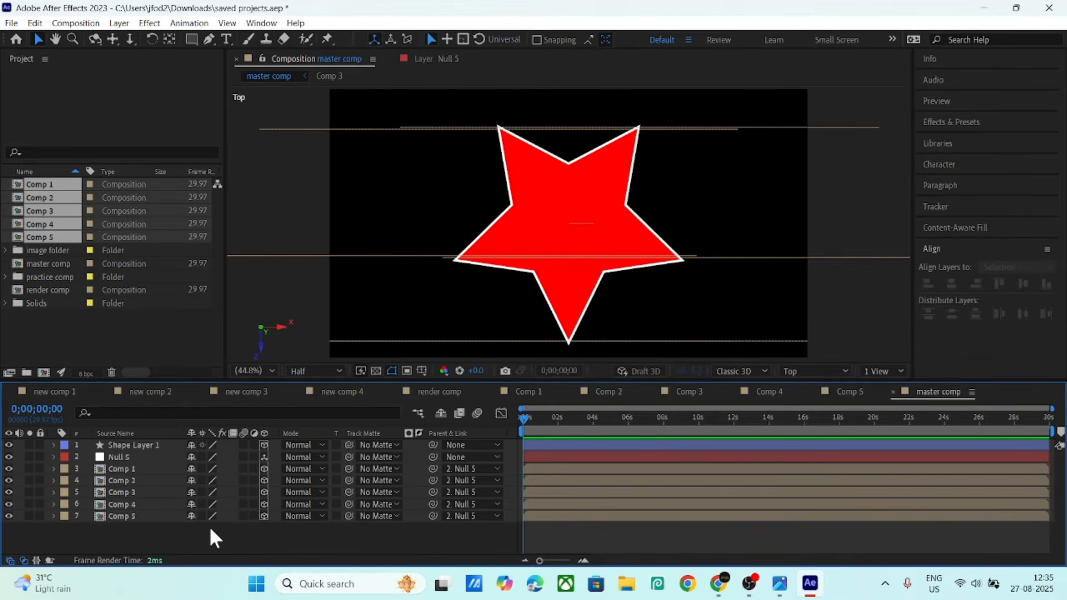
- Switch to the Default 3D view and set Comp 1–Comp 5 to Auto-Orient Towards Camera
{"action": "left_click", "coordinate": [820, 374]}
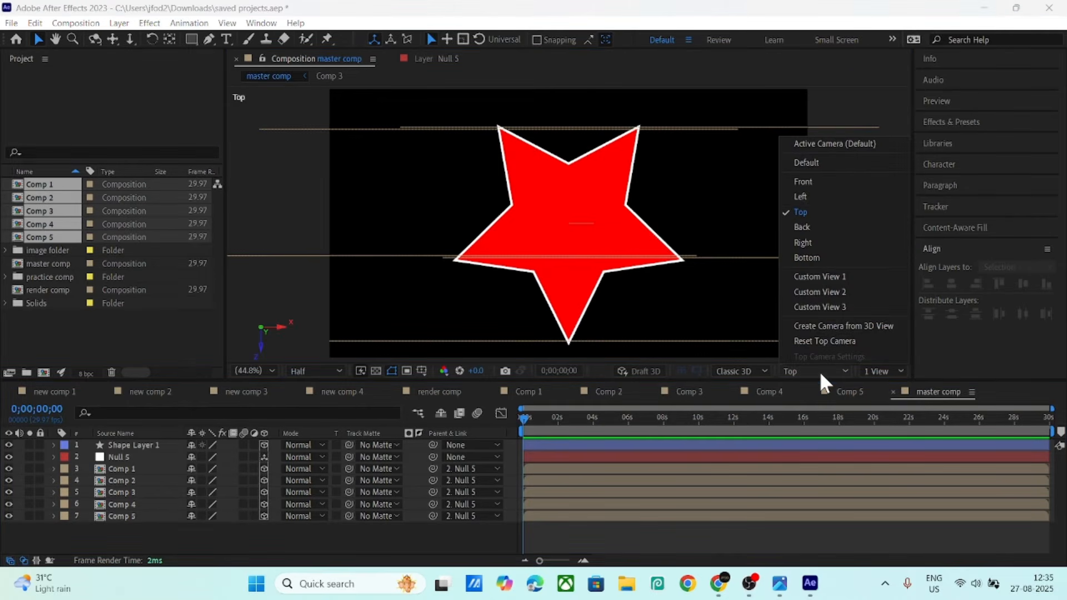
{"action": "left_click", "coordinate": [829, 163]}
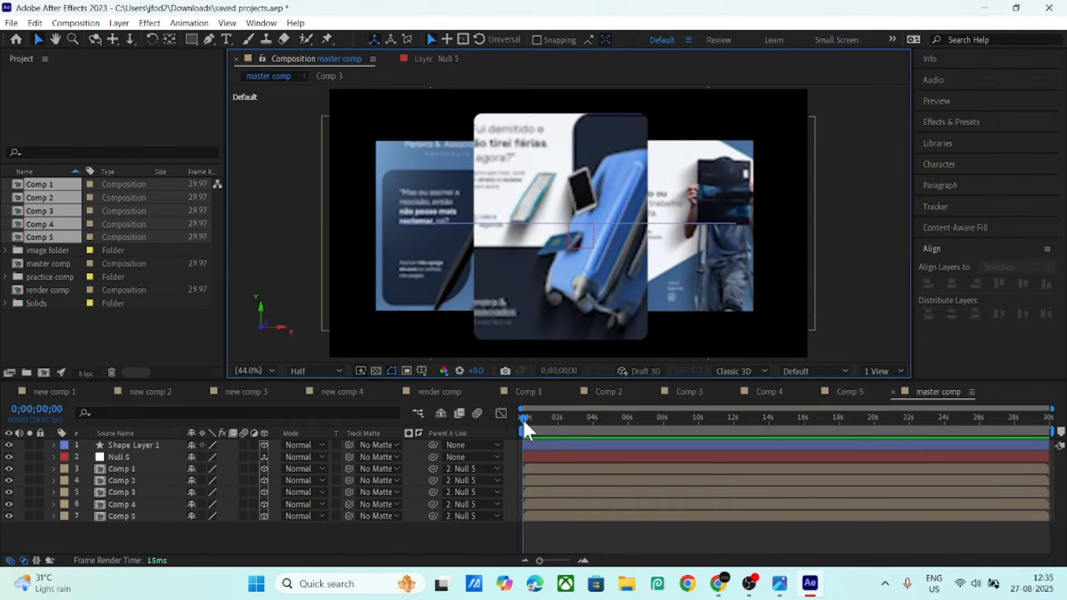
{"action": "left_click_drag", "start_coordinate": [166, 526], "coordinate": [127, 470]}
{"action": "right_click", "coordinate": [146, 484]}
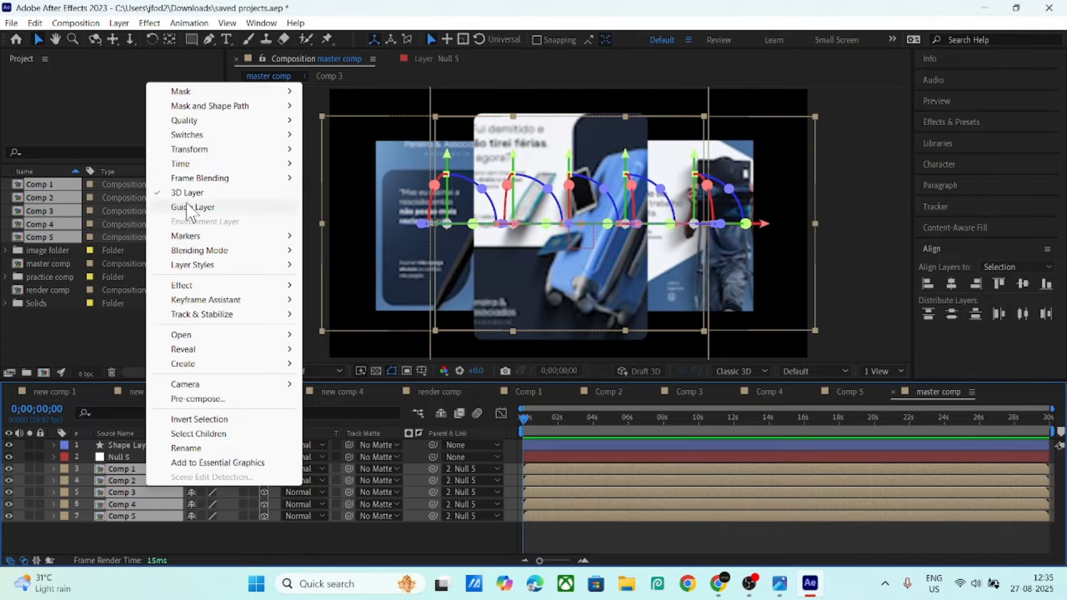
{"action": "mouse_move", "coordinate": [213, 156]}
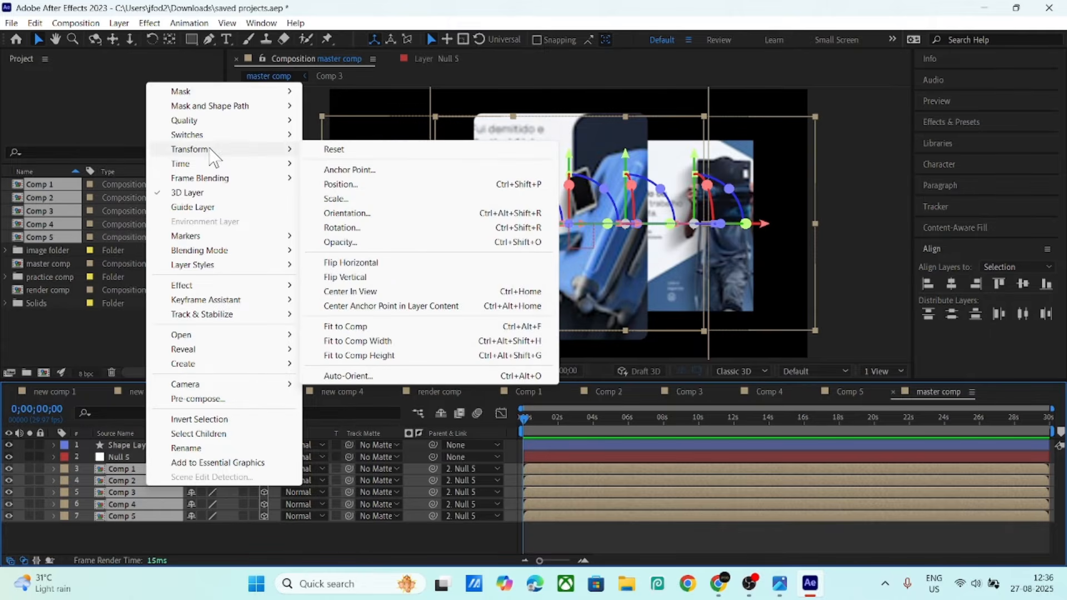
{"action": "left_click", "coordinate": [349, 376]}
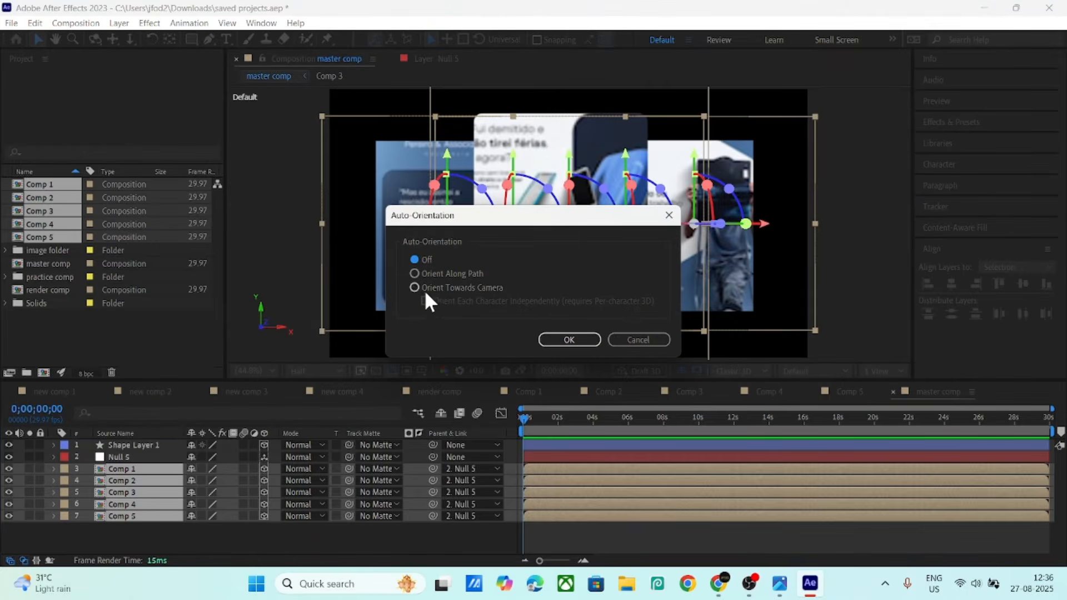
{"action": "left_click", "coordinate": [569, 340]}
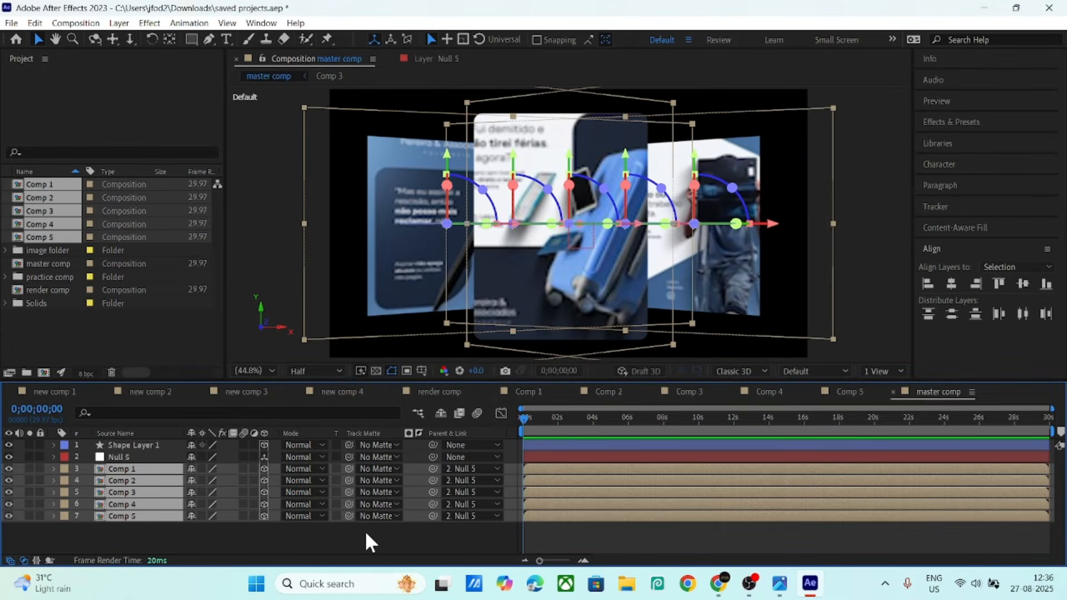
{"action": "left_click", "coordinate": [292, 528]}
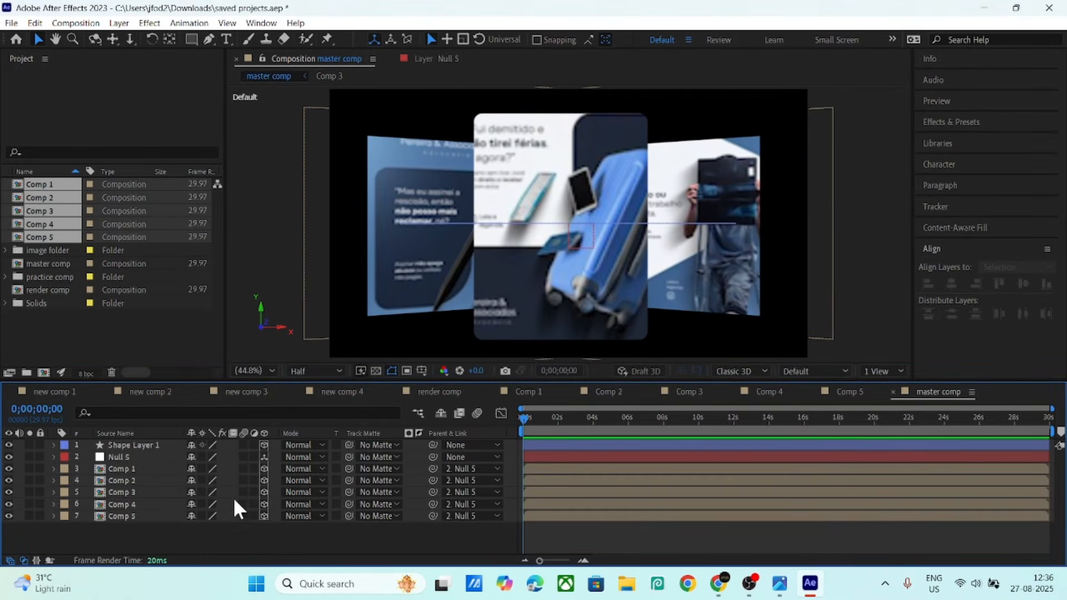
- Test tilting and spinning the cards with Null 5's X and Y Rotation, then reset Y to 0°
{"action": "left_click", "coordinate": [122, 457]}
{"action": "key", "text": "r"}
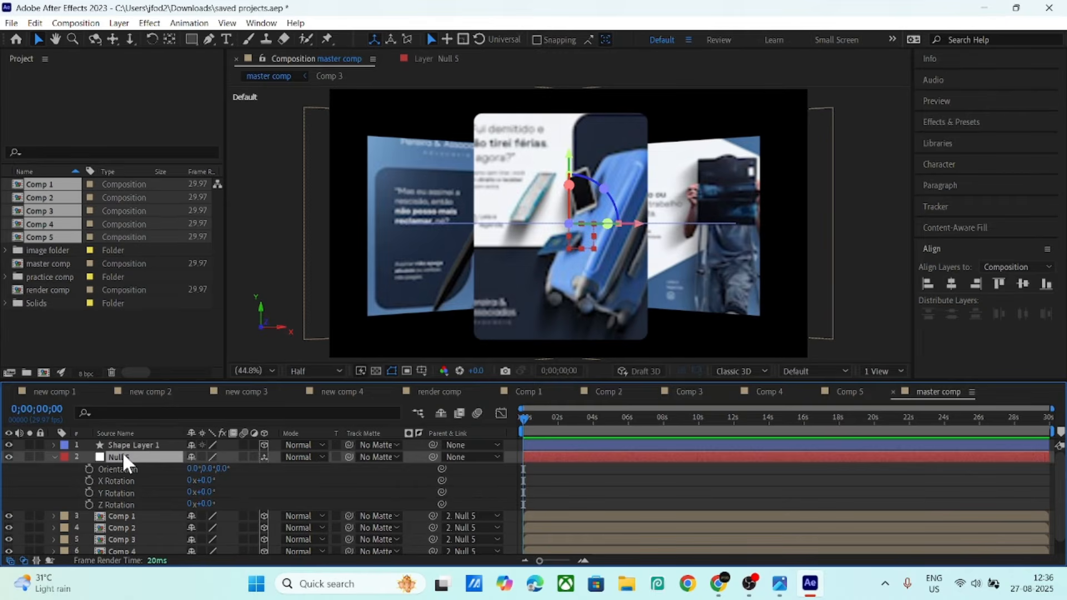
{"action": "left_click_drag", "start_coordinate": [203, 480], "coordinate": [218, 479]}
{"action": "key", "text": "ctrl+z"}
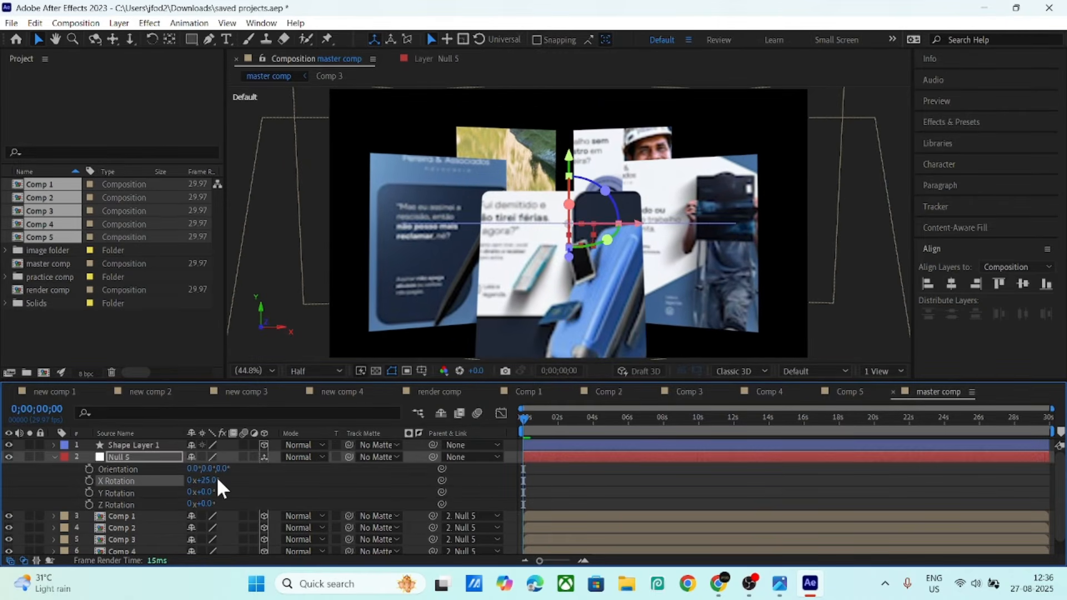
{"action": "left_click", "coordinate": [208, 485]}
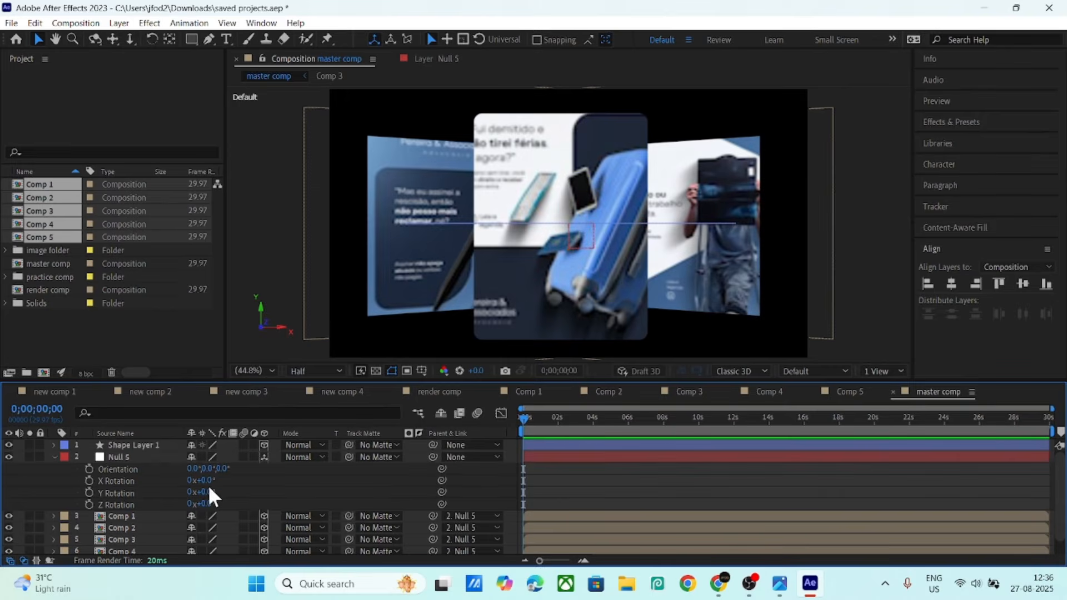
{"action": "left_click_drag", "start_coordinate": [207, 491], "coordinate": [282, 500]}
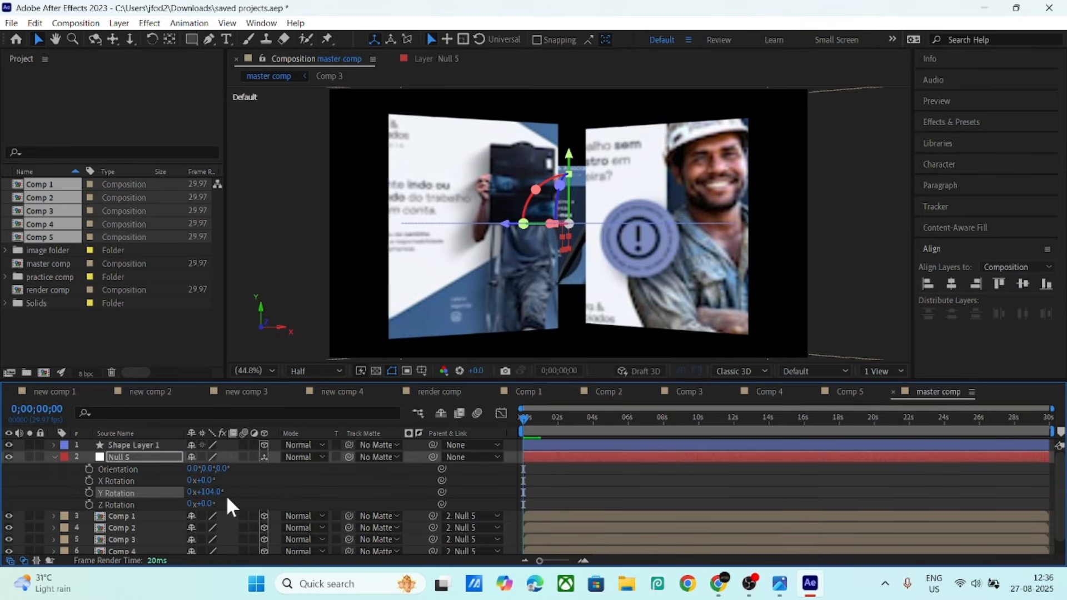
{"action": "left_click", "coordinate": [210, 491]}
{"action": "type", "text": "0"}
{"action": "key", "text": "Return"}
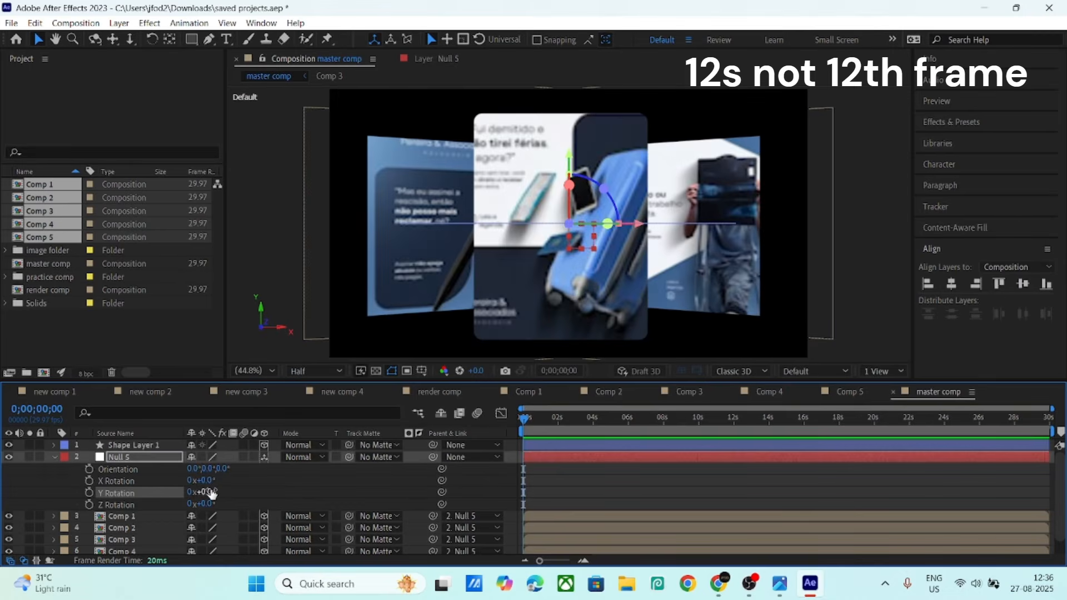
- Keyframe Null 5's Y Rotation to one full revolution at 12 seconds
{"action": "left_click", "coordinate": [90, 493]}
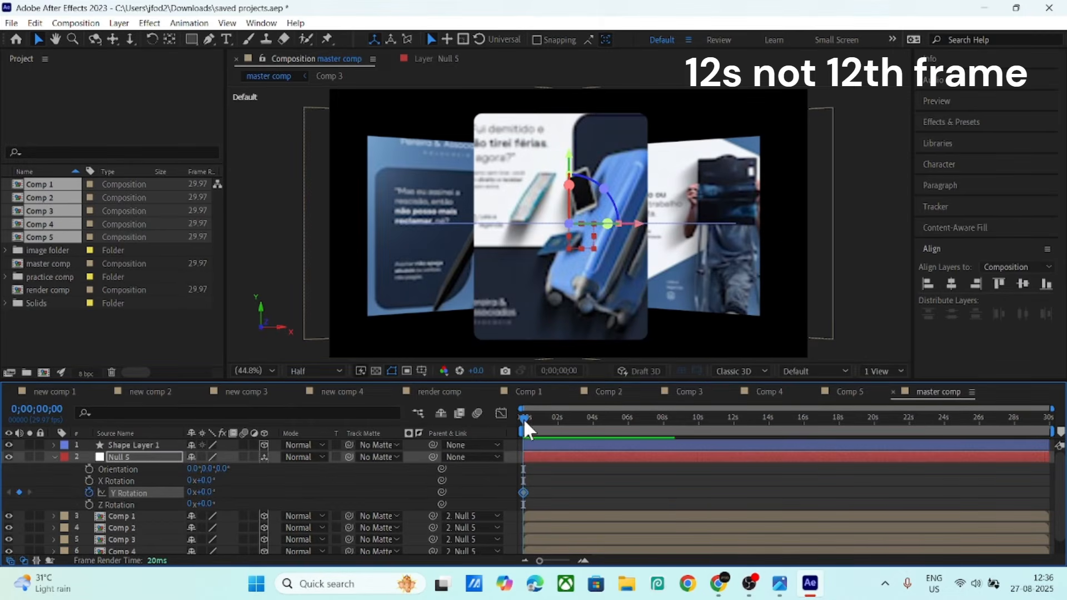
{"action": "left_click_drag", "start_coordinate": [524, 418], "coordinate": [733, 434]}
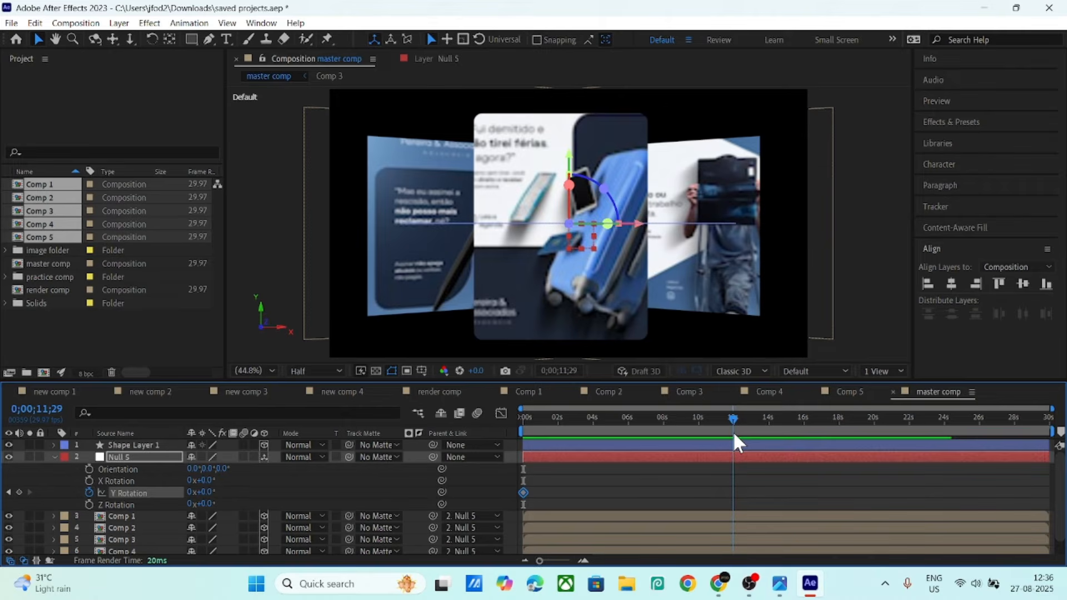
{"action": "left_click", "coordinate": [204, 492]}
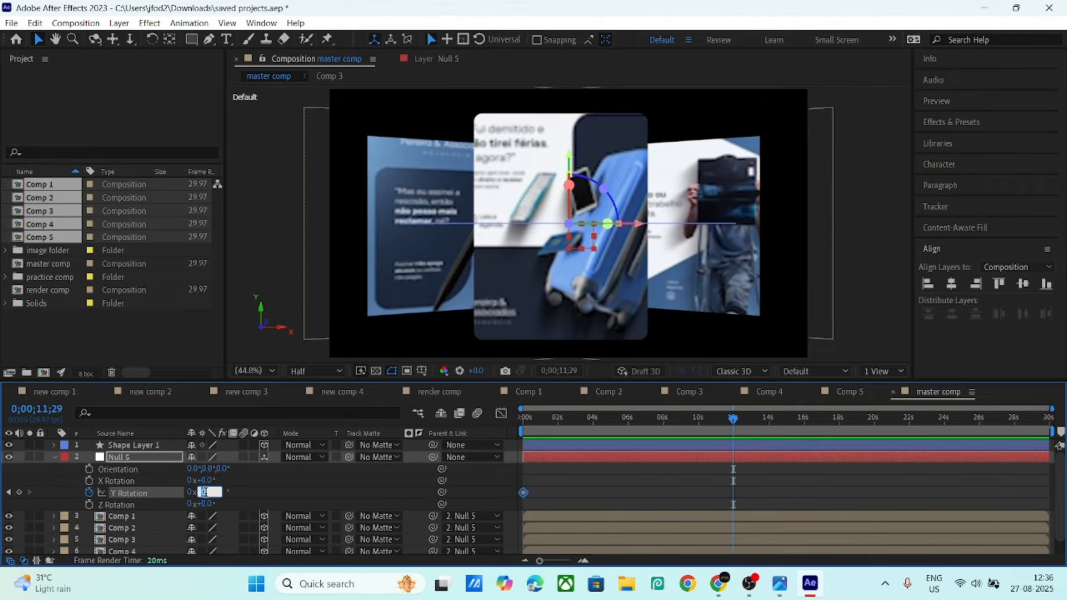
{"action": "left_click", "coordinate": [191, 492]}
{"action": "type", "text": "1"}
{"action": "key", "text": "Return"}
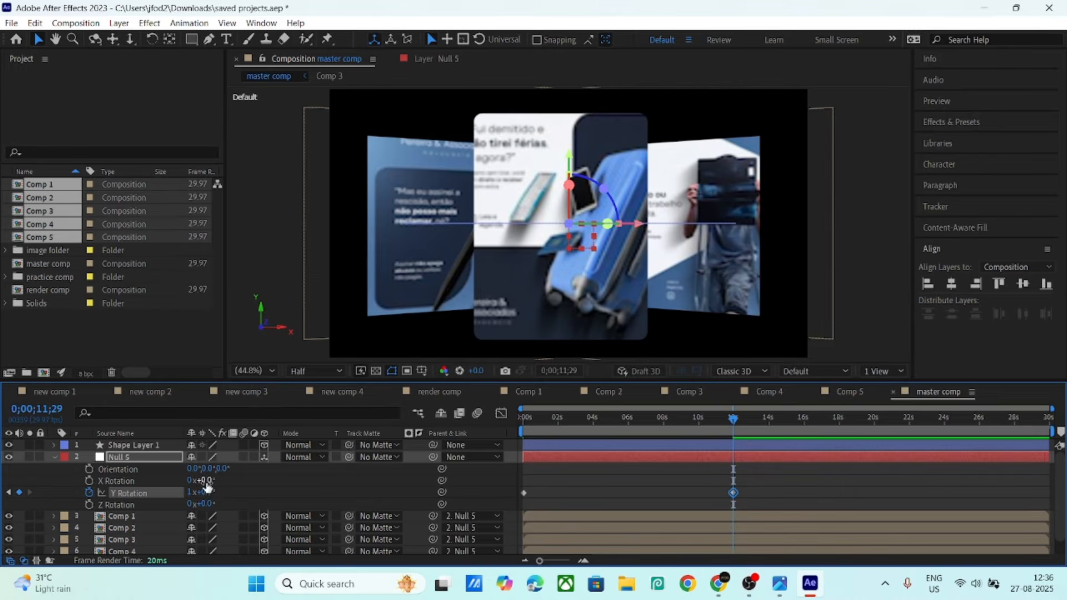
- Tilt the carousel 19° on X, preview it, collapse Null 5 and minimize OBS
{"action": "left_click_drag", "start_coordinate": [205, 480], "coordinate": [528, 479]}
{"action": "key", "text": "space"}
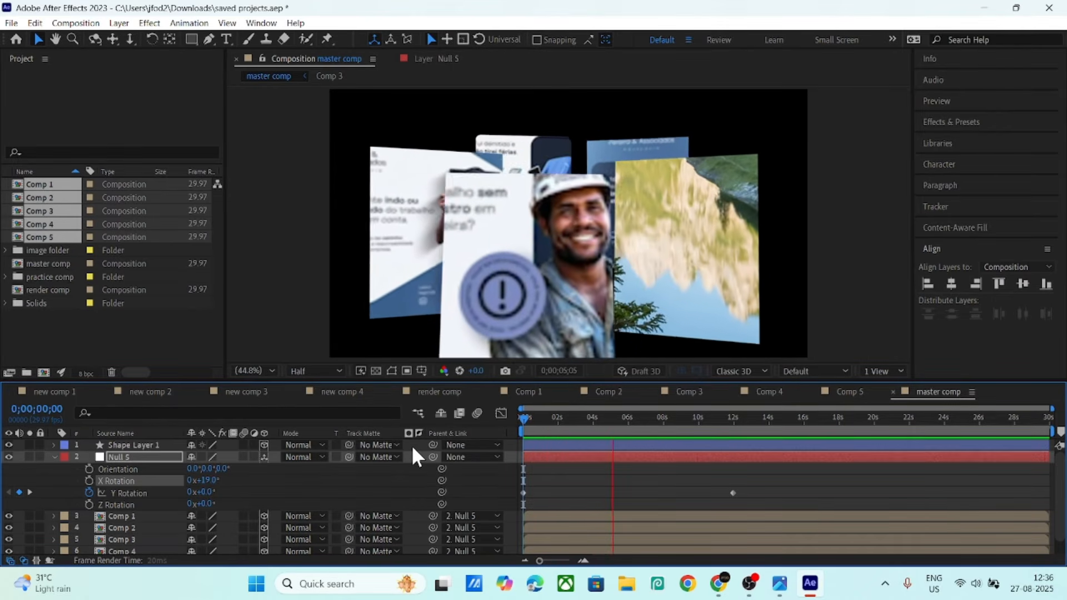
{"action": "key", "text": "space"}
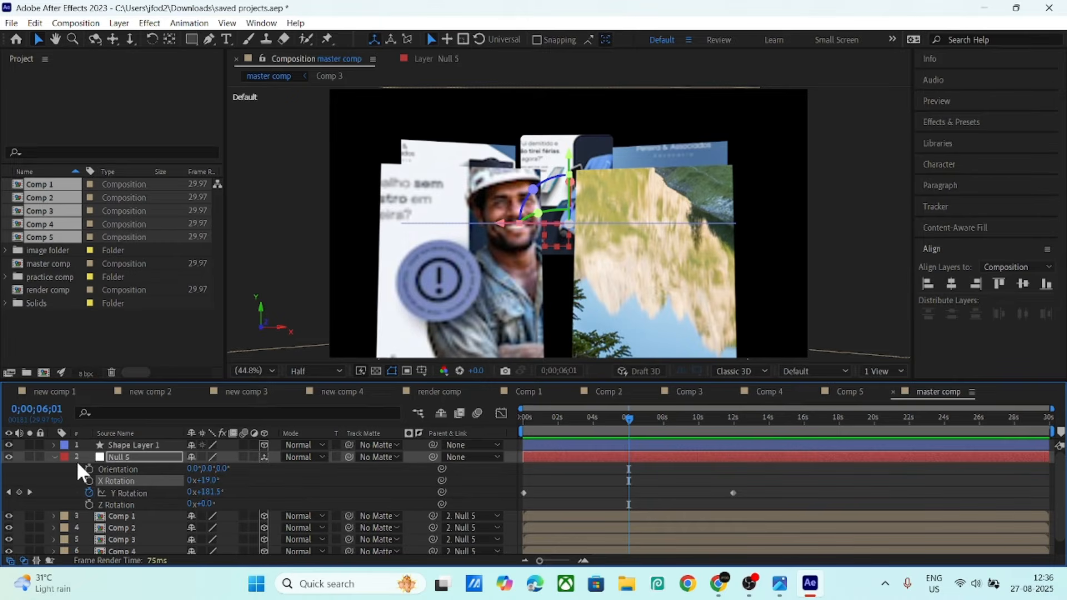
{"action": "left_click", "coordinate": [53, 457]}
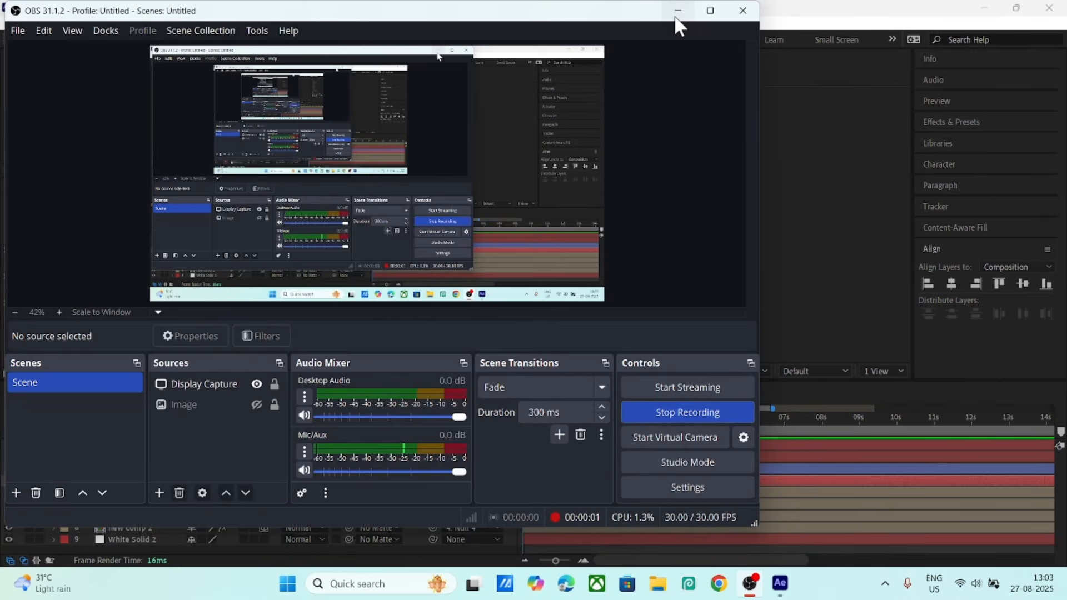
{"action": "left_click", "coordinate": [675, 19]}
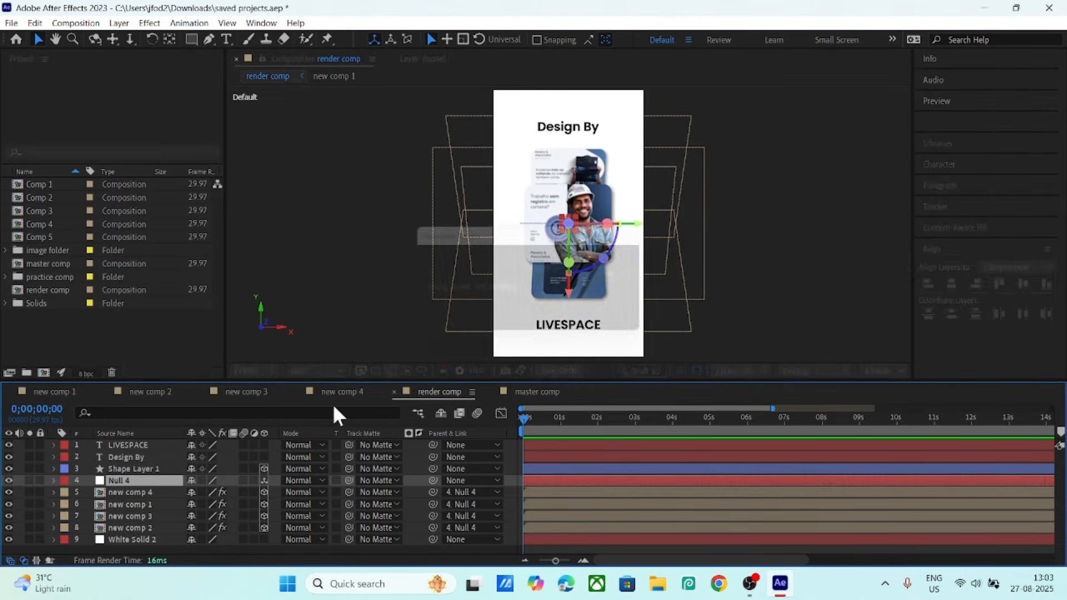
- Set new comp 1's preview resolution to Full, then return to the render comp
{"action": "left_click", "coordinate": [69, 391]}
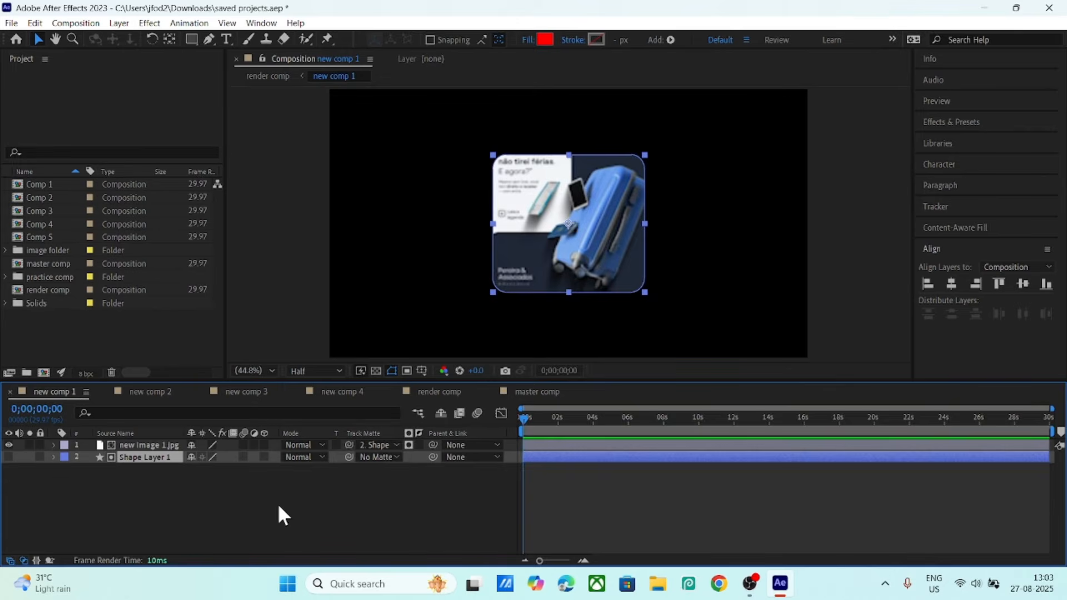
{"action": "left_click", "coordinate": [301, 498]}
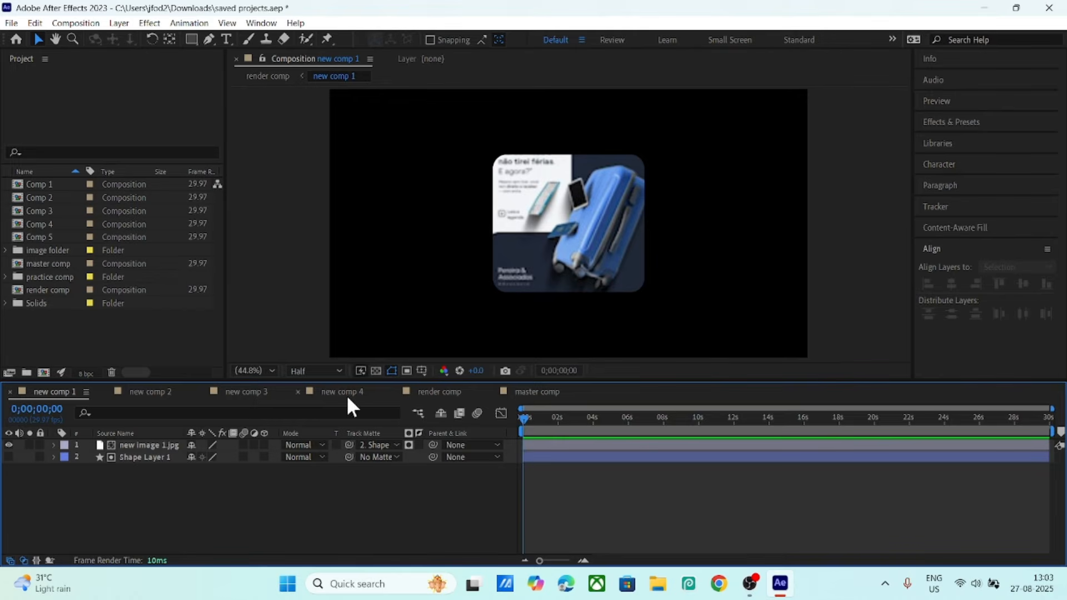
{"action": "left_click", "coordinate": [142, 456]}
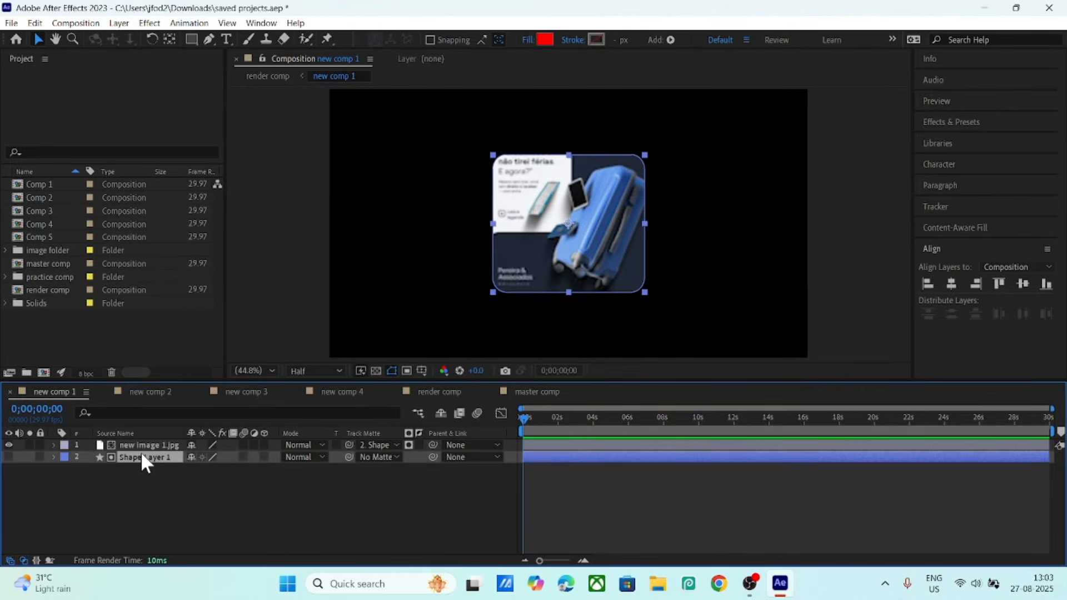
{"action": "left_click", "coordinate": [159, 483]}
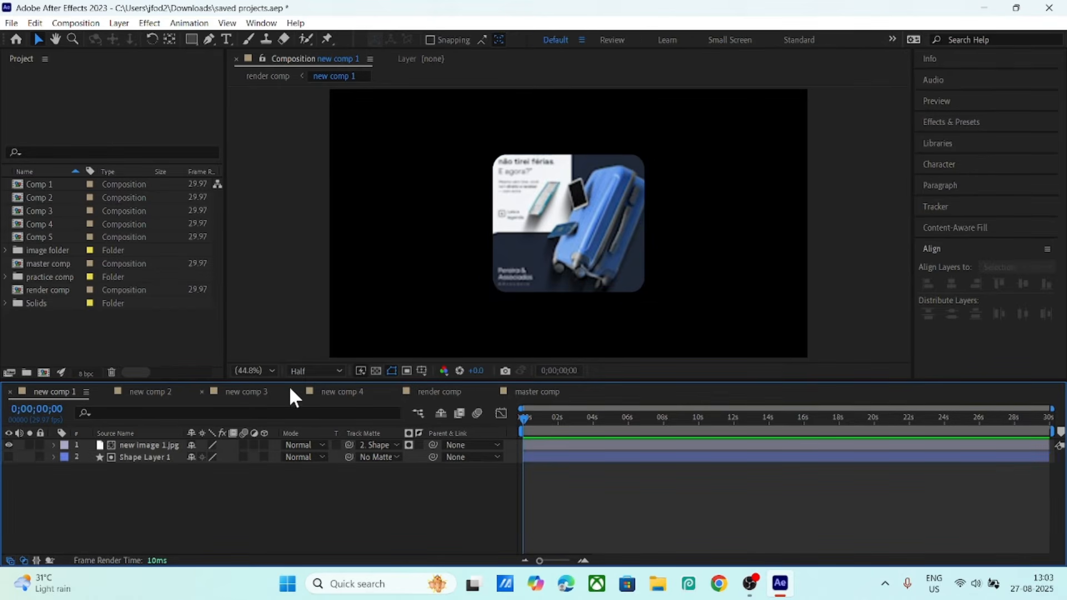
{"action": "left_click", "coordinate": [323, 372]}
{"action": "left_click", "coordinate": [311, 401]}
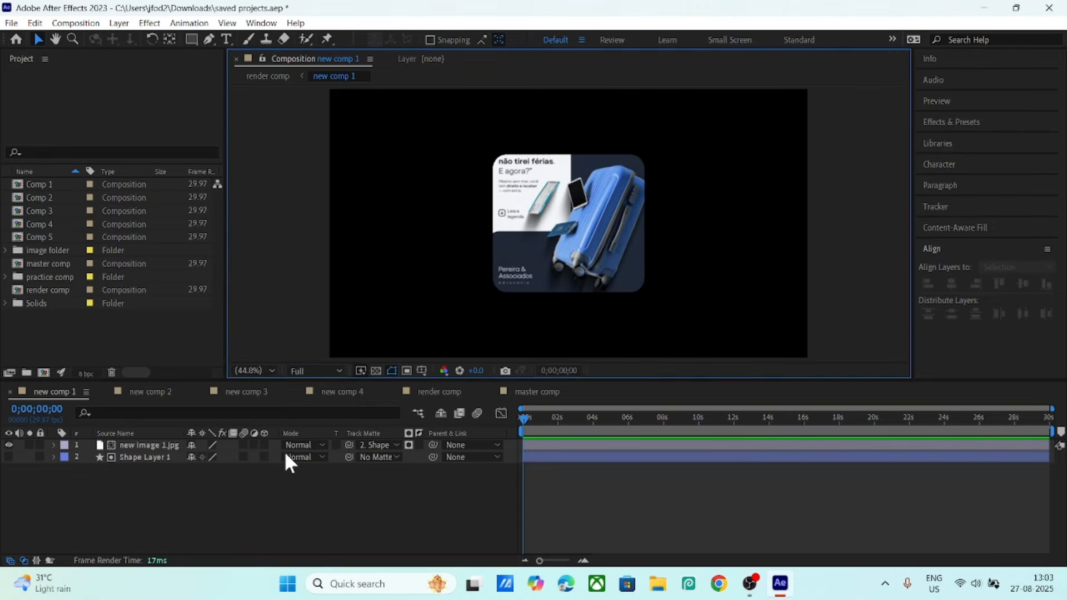
{"action": "left_click", "coordinate": [238, 501]}
{"action": "left_click", "coordinate": [418, 392]}
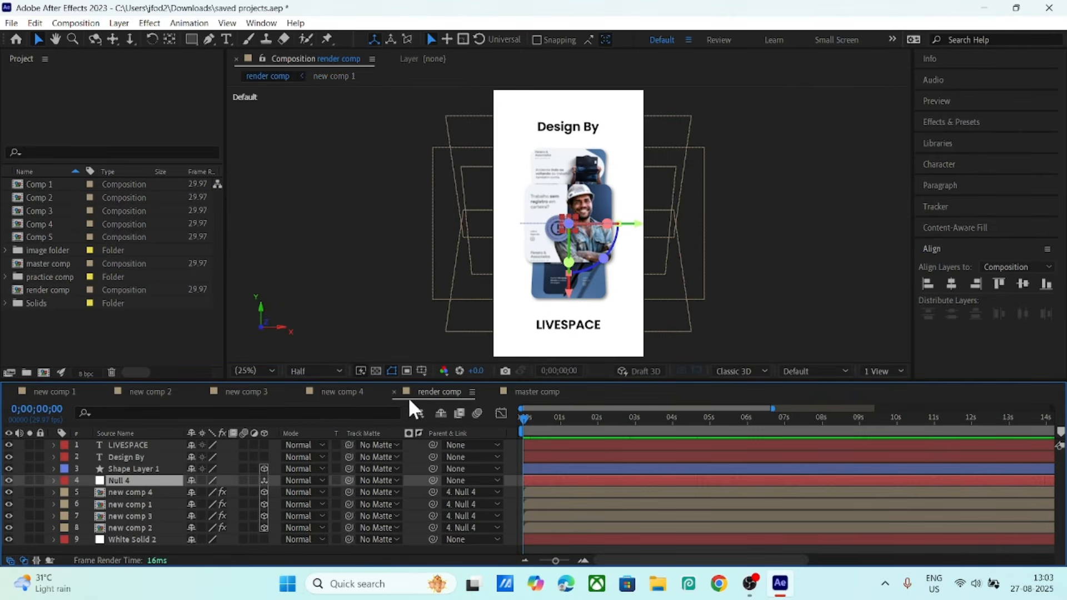
{"action": "left_click", "coordinate": [132, 489]}
{"action": "left_click", "coordinate": [129, 526]}
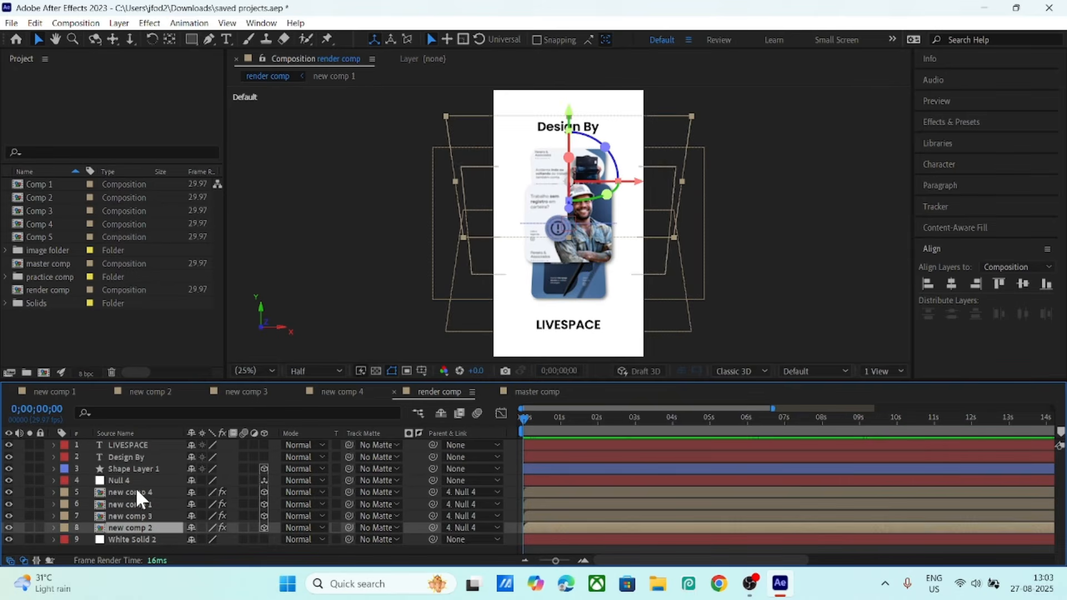
{"action": "left_click", "coordinate": [125, 478]}
{"action": "left_click", "coordinate": [143, 470]}
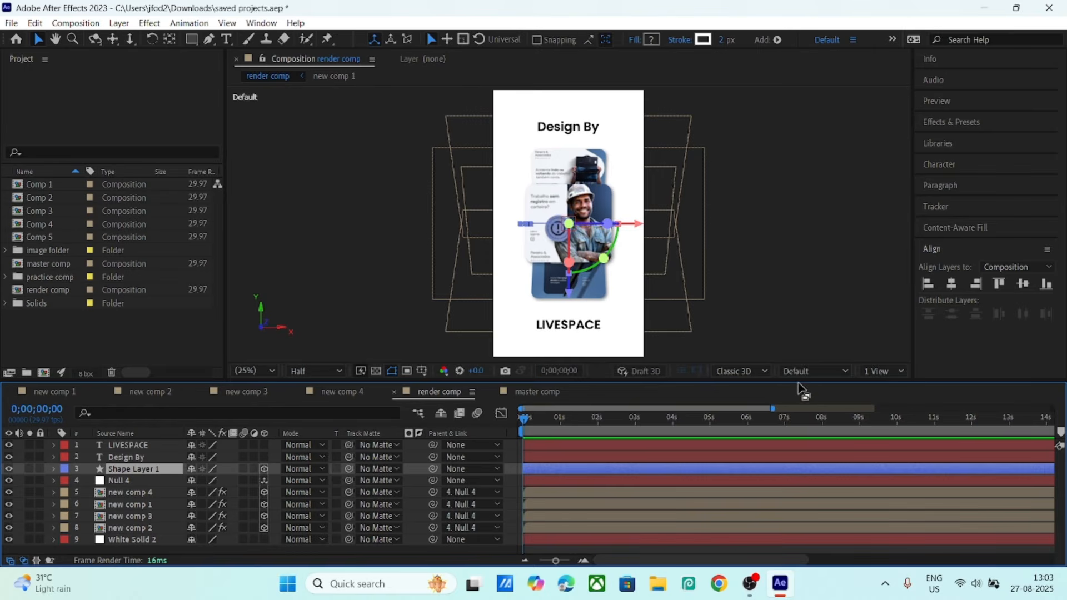
{"action": "left_click", "coordinate": [823, 369]}
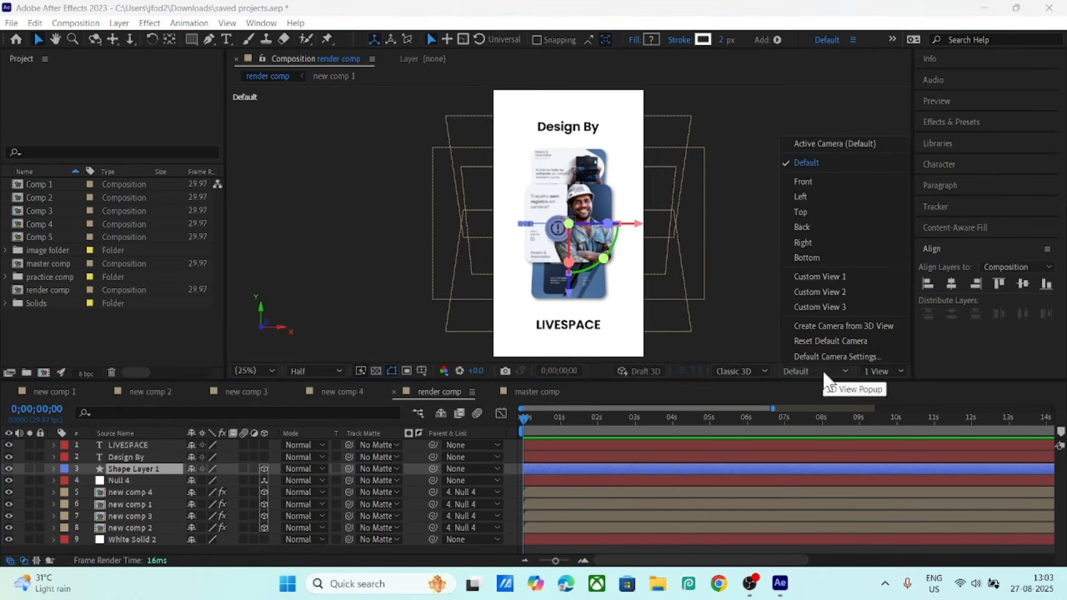
{"action": "left_click", "coordinate": [809, 215]}
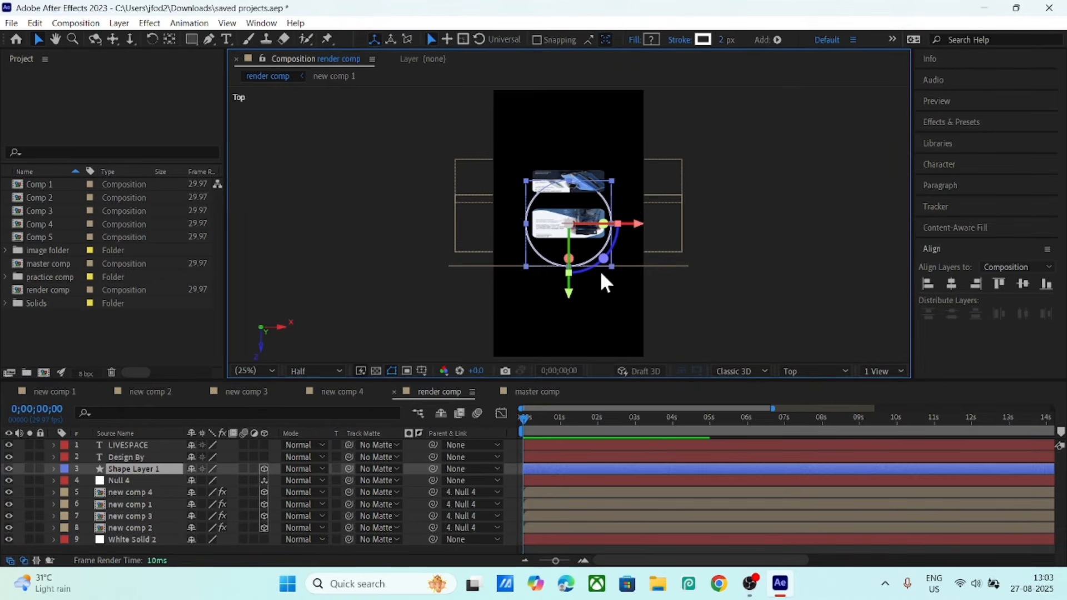
{"action": "left_click", "coordinate": [835, 371]}
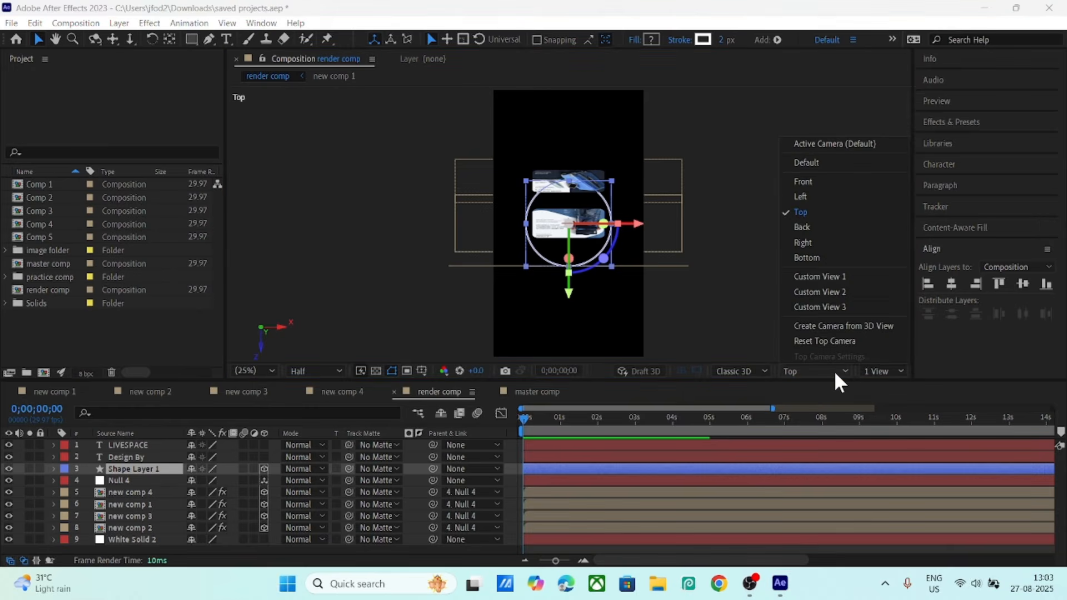
{"action": "left_click", "coordinate": [811, 163]}
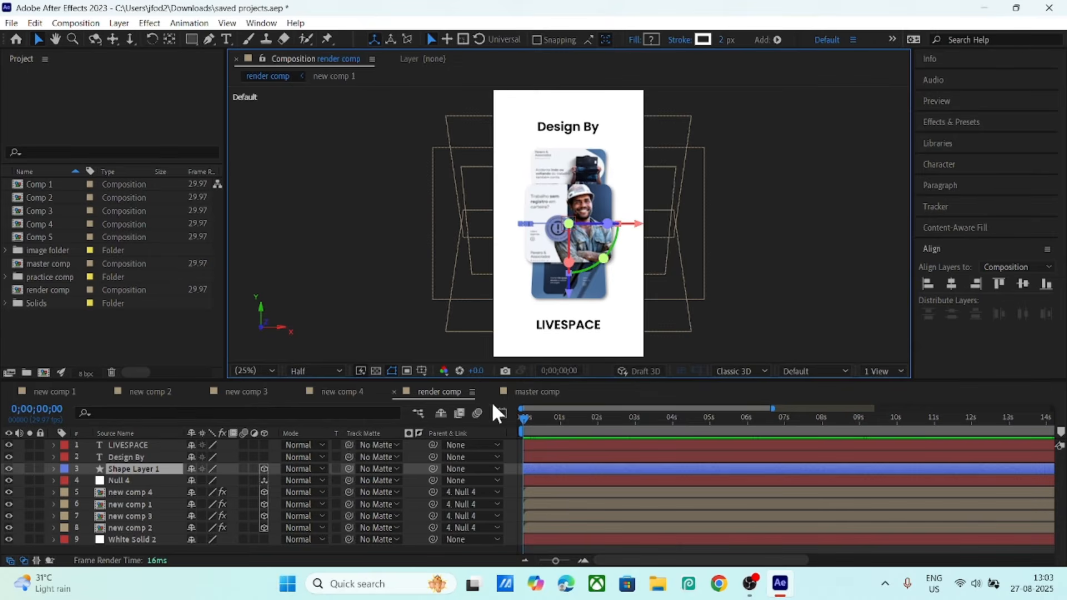
{"action": "left_click", "coordinate": [524, 418]}
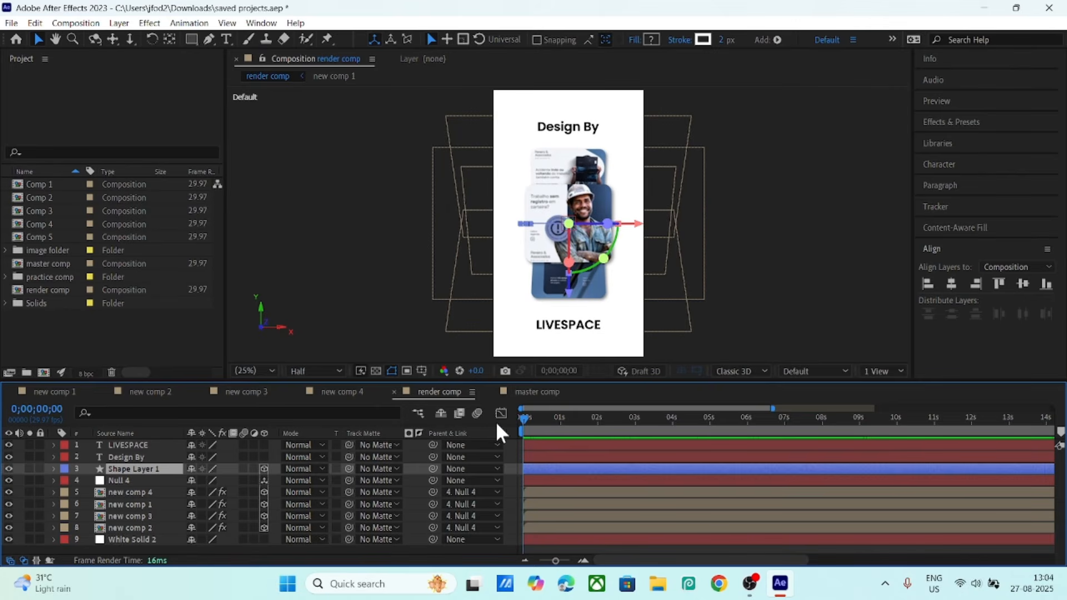
{"action": "key", "text": "space"}
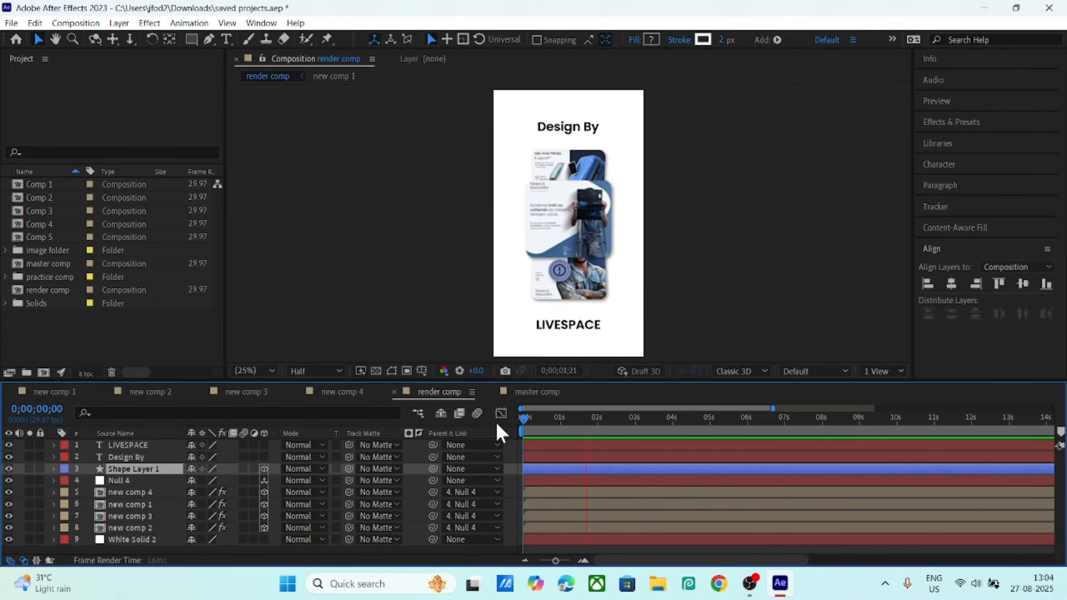
{"action": "key", "text": "space"}
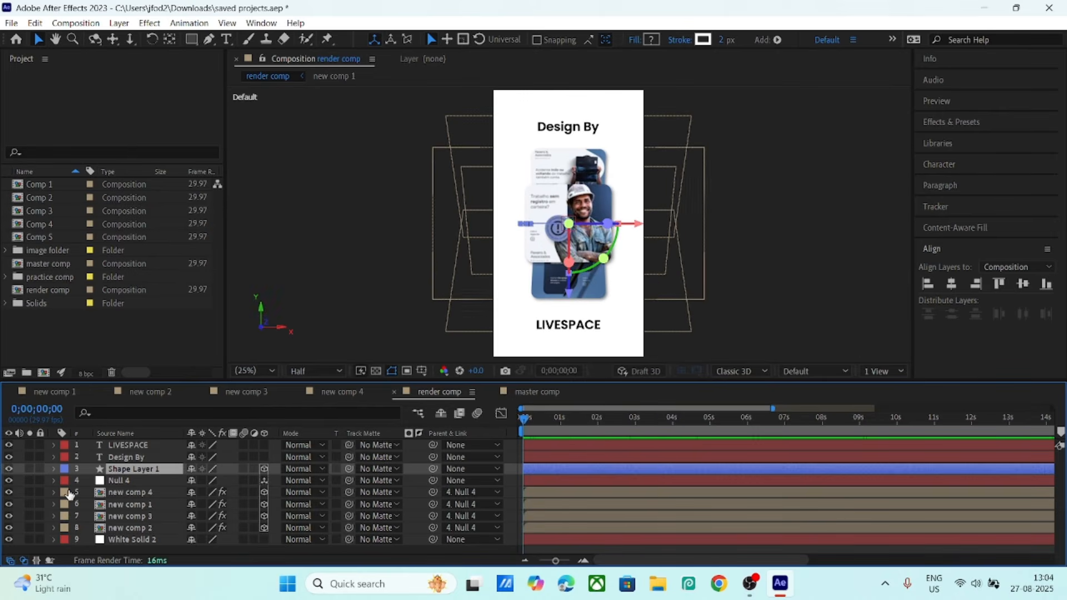
{"action": "left_click", "coordinate": [132, 481]}
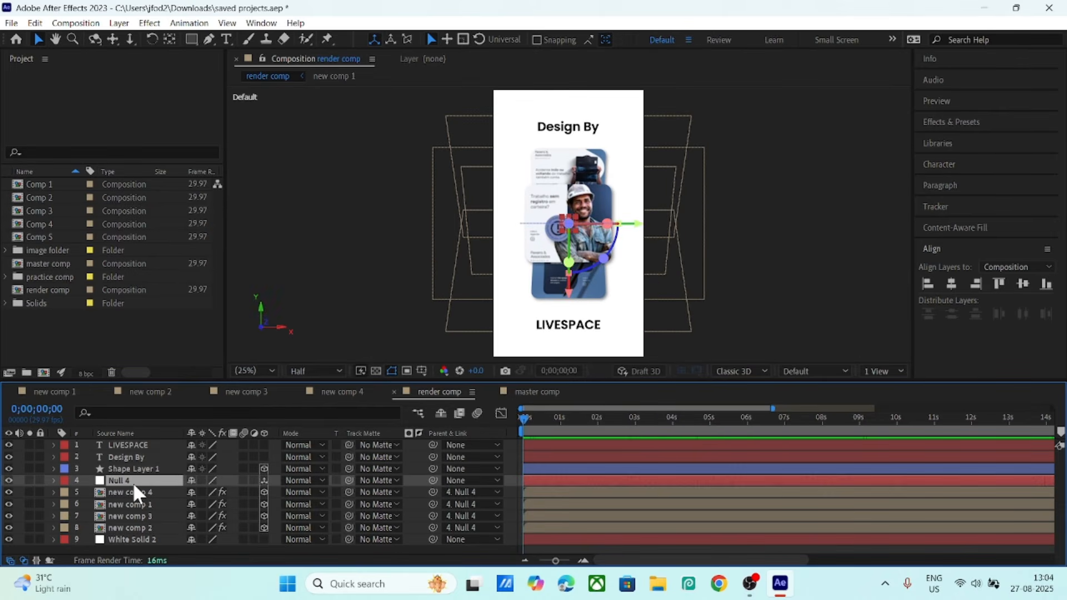
- Reveal Null 4's X, Y and Z Rotation keyframes and move the time to 0;00;01;16
{"action": "key", "text": "u"}
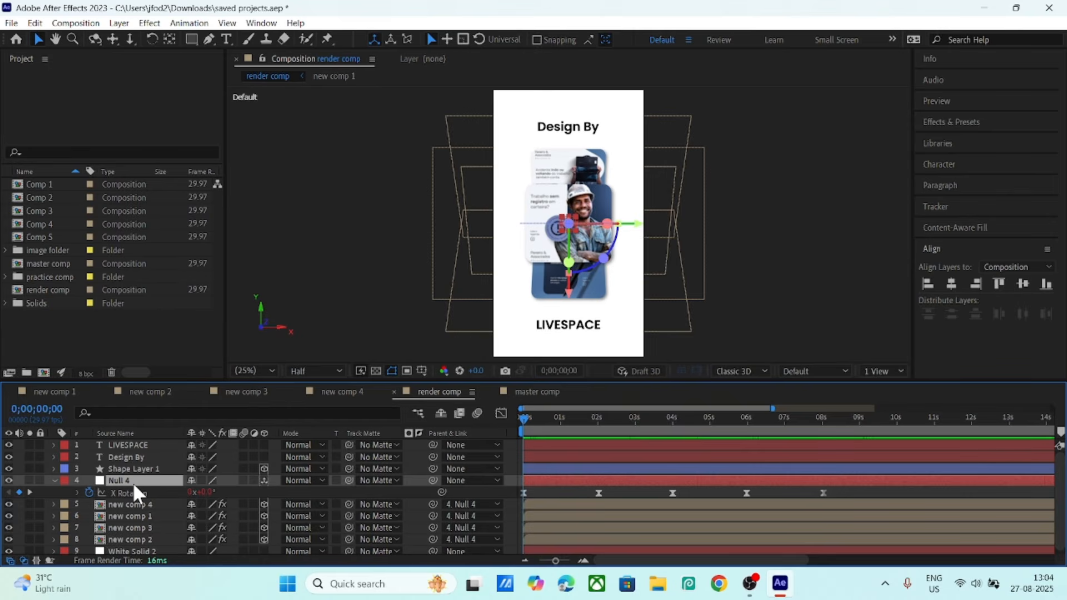
{"action": "key", "text": "r"}
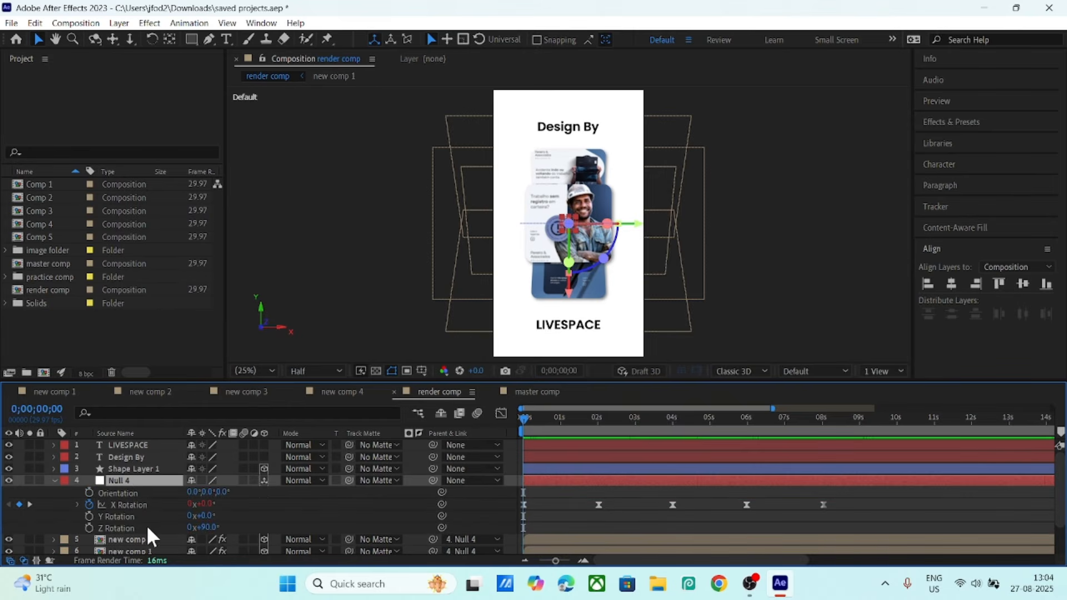
{"action": "left_click", "coordinate": [124, 517]}
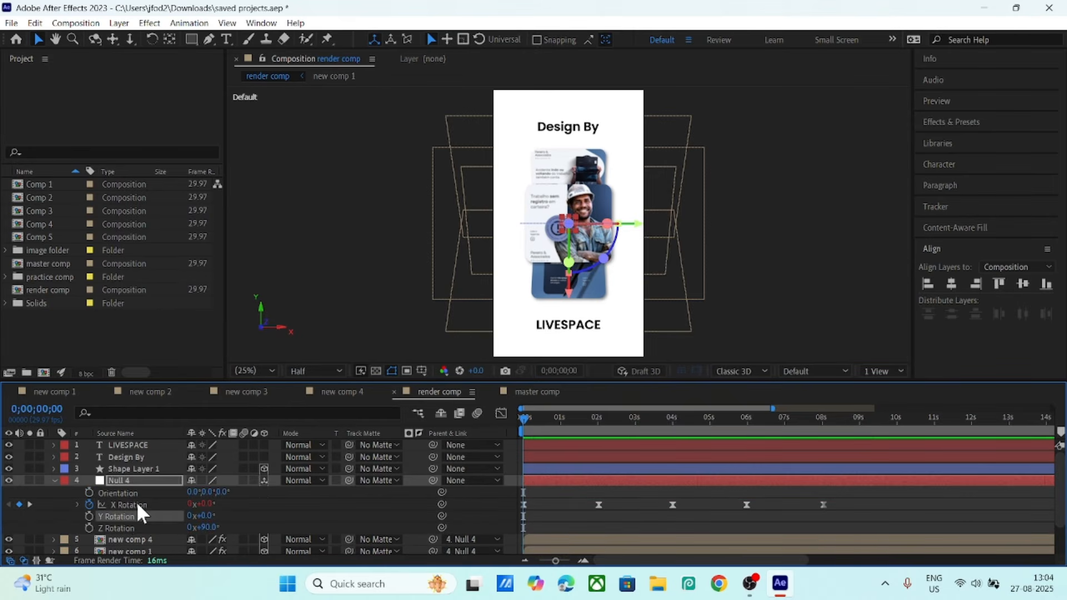
{"action": "left_click", "coordinate": [131, 503]}
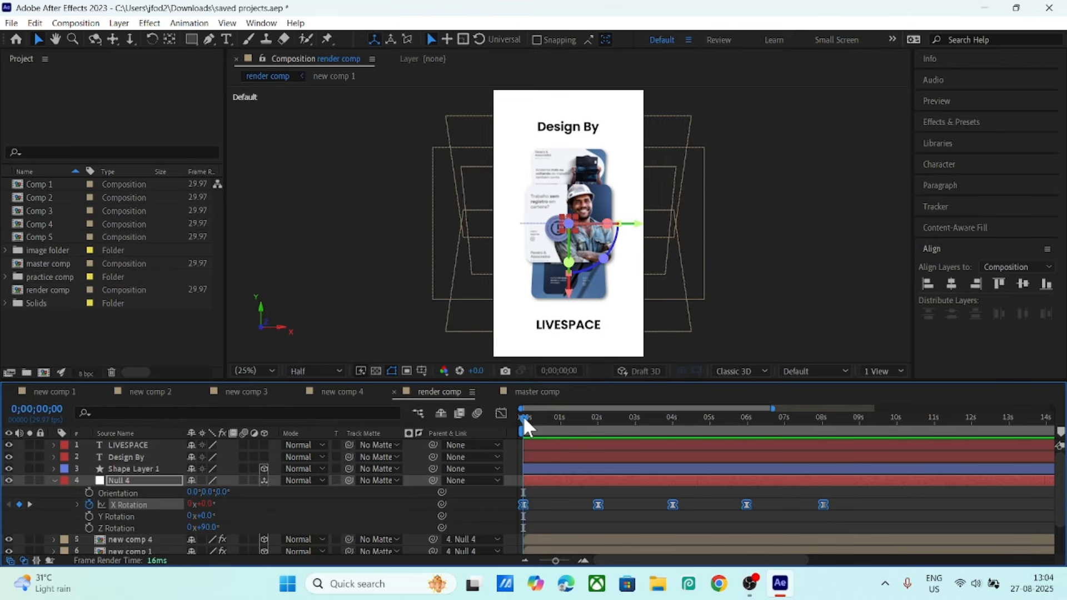
{"action": "left_click", "coordinate": [115, 527]}
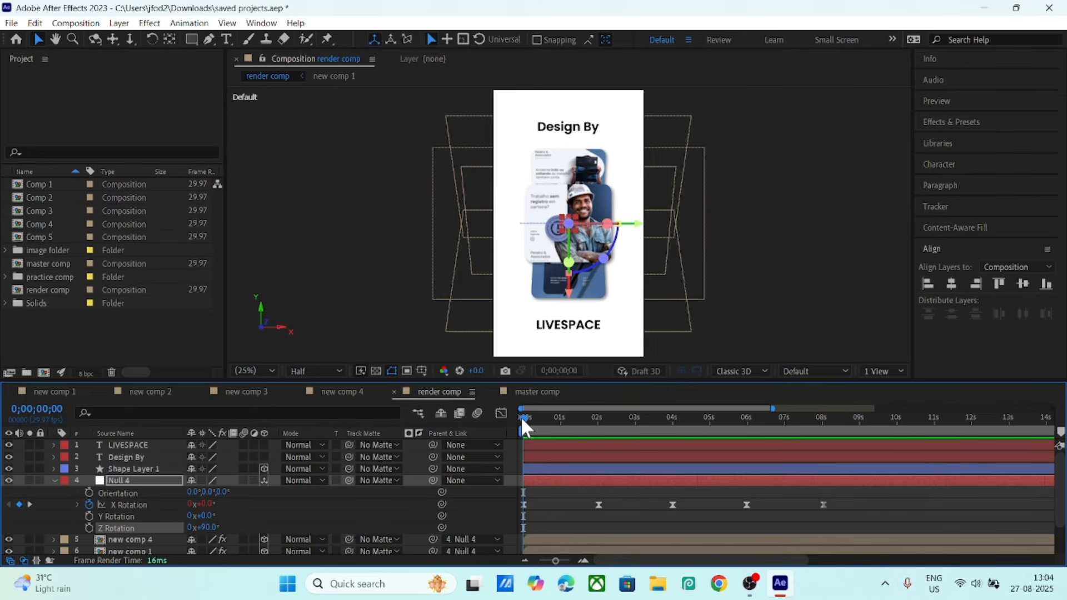
{"action": "left_click_drag", "start_coordinate": [521, 416], "coordinate": [501, 429]}
{"action": "scroll", "coordinate": [153, 517], "scroll_direction": "down", "scroll_amount": 3}
- Reveal new comp 4's keyframed properties and inspect its Scale and X Rotation keyframes
{"action": "left_click", "coordinate": [145, 503]}
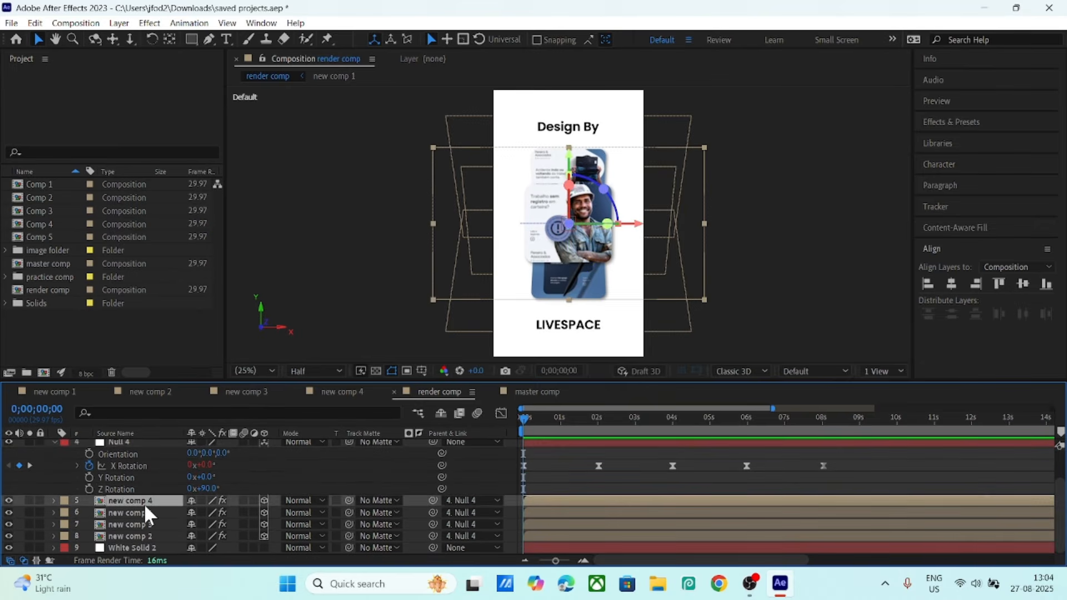
{"action": "left_click", "coordinate": [136, 534]}
{"action": "left_click", "coordinate": [136, 502]}
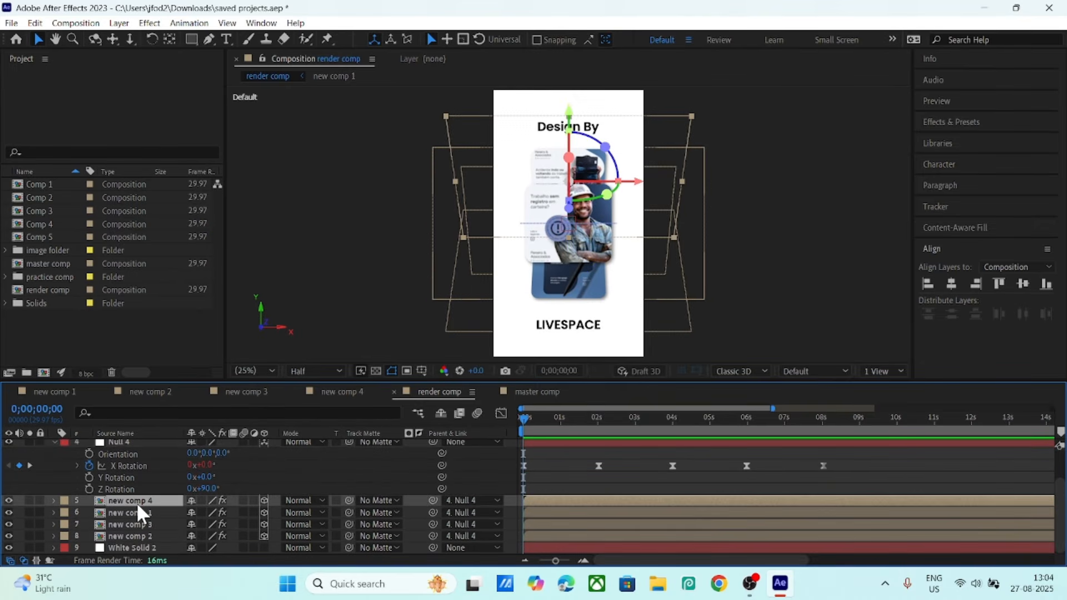
{"action": "key", "text": "u"}
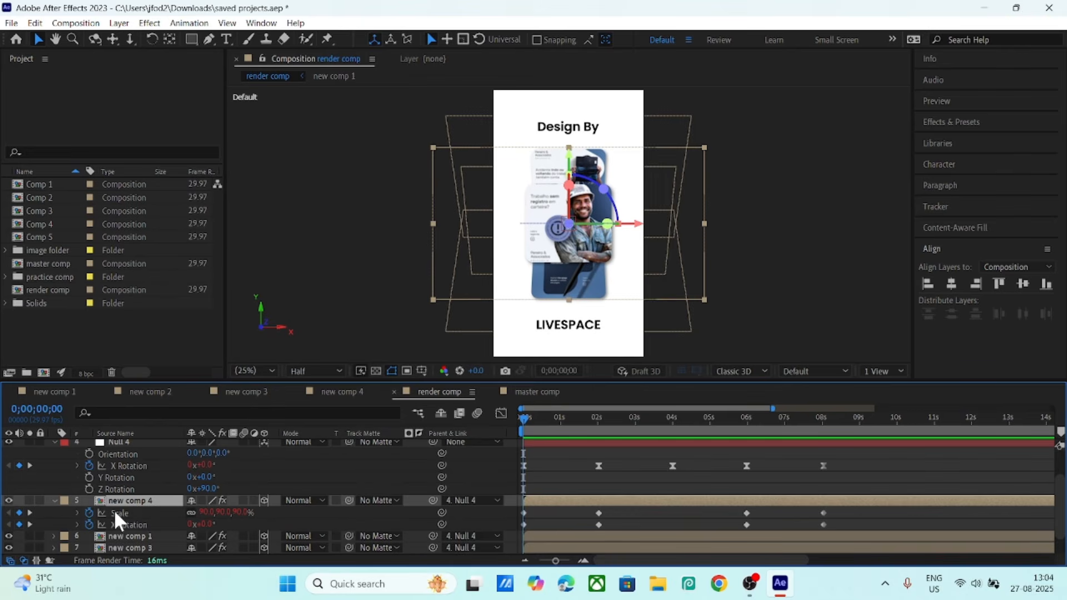
{"action": "left_click", "coordinate": [116, 513]}
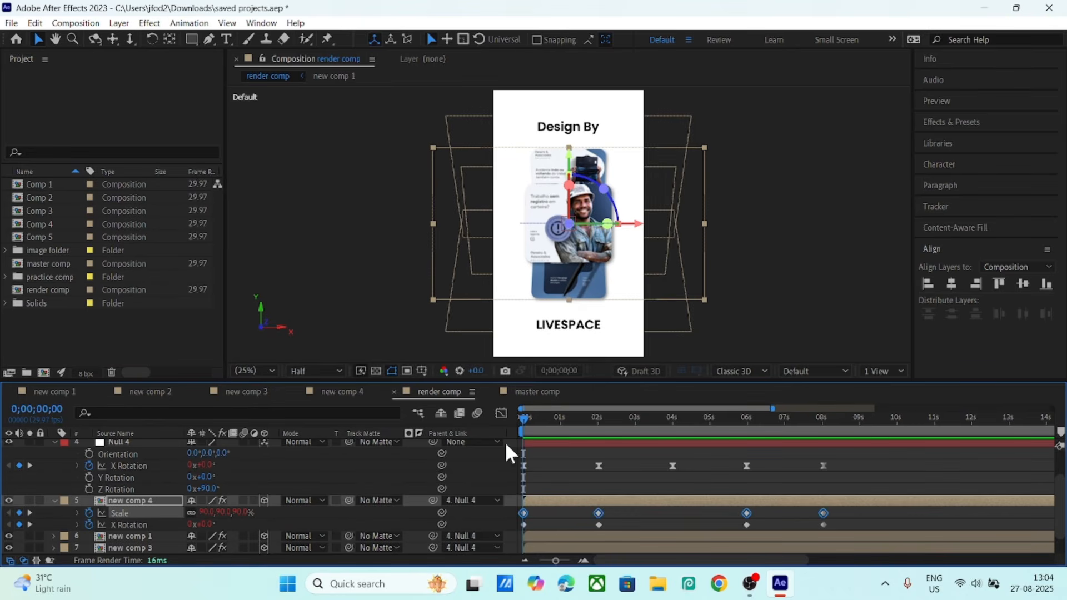
{"action": "left_click", "coordinate": [141, 525]}
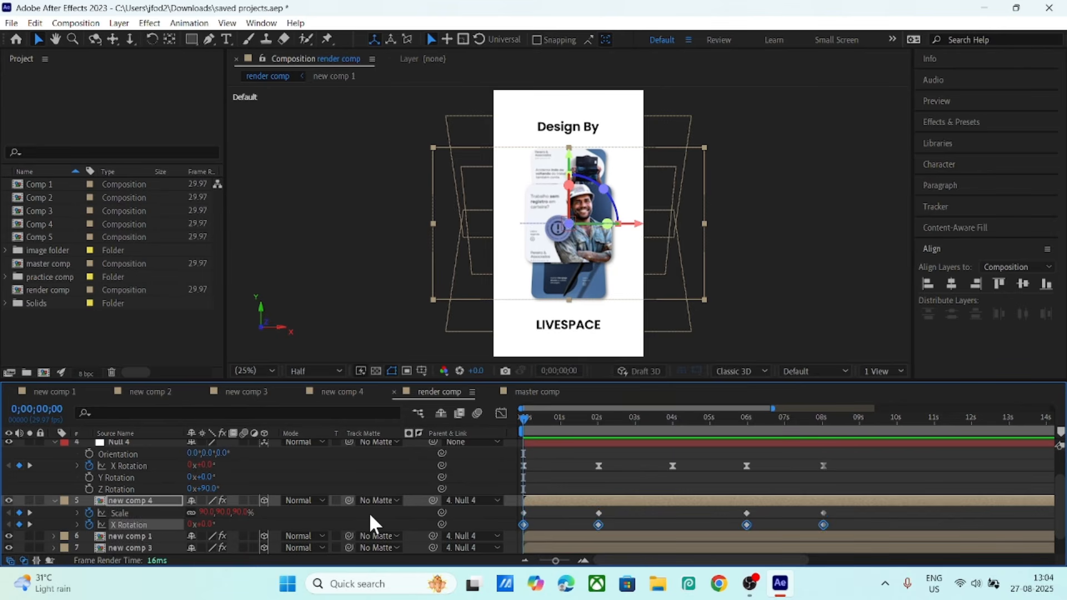
{"action": "left_click", "coordinate": [369, 514]}
{"action": "left_click", "coordinate": [121, 512]}
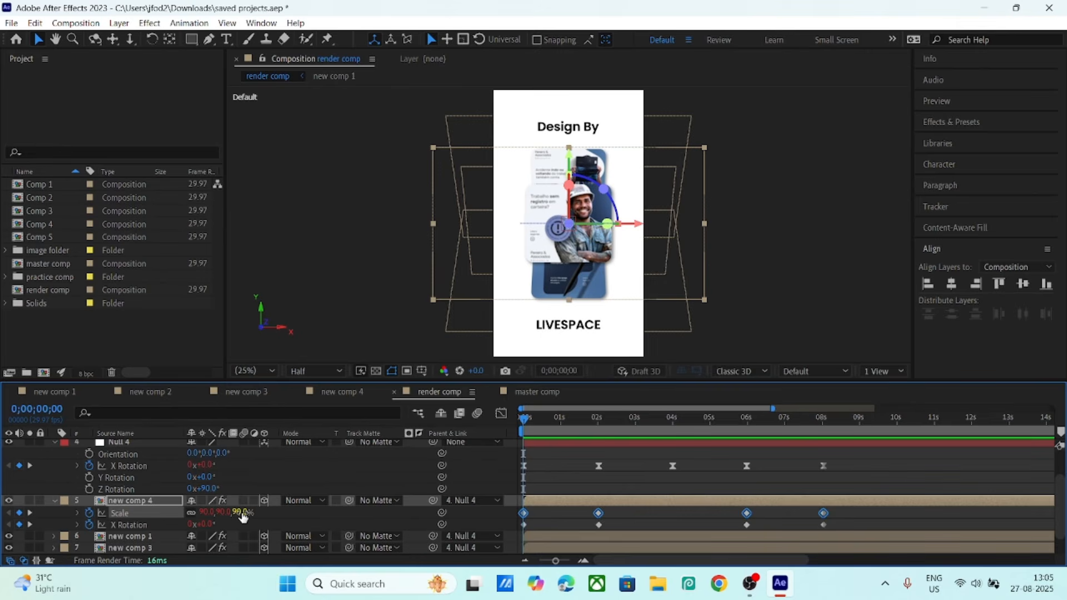
{"action": "left_click", "coordinate": [276, 519]}
- Select new comp 4's Scale and X Rotation keyframes and jump to the 2-second keyframe
{"action": "left_click", "coordinate": [145, 500]}
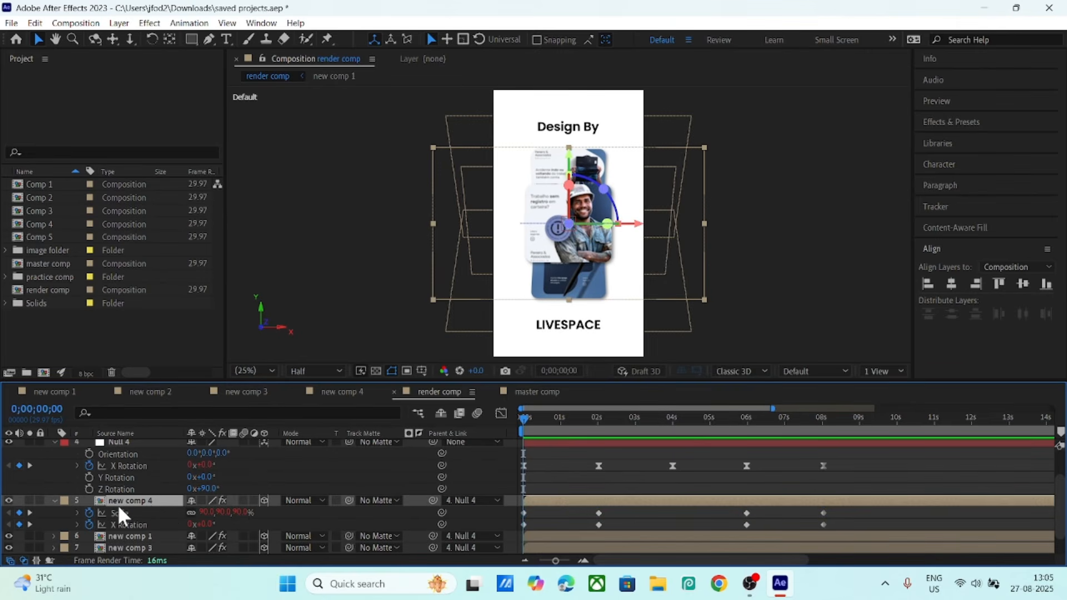
{"action": "scroll", "coordinate": [118, 504], "scroll_direction": "down", "scroll_amount": 1}
{"action": "scroll", "coordinate": [118, 504], "scroll_direction": "up", "scroll_amount": 3}
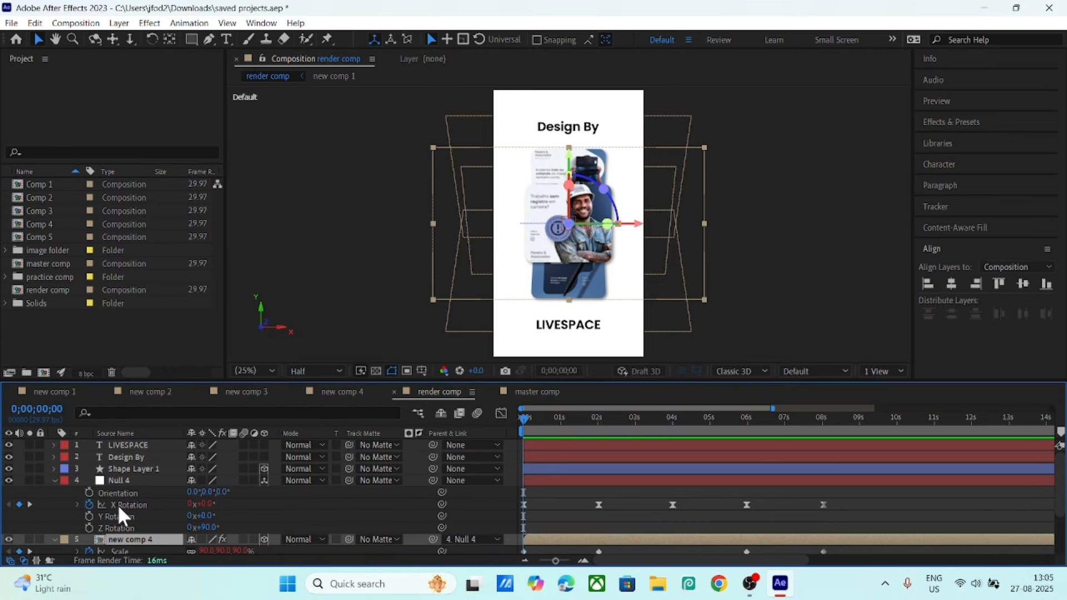
{"action": "scroll", "coordinate": [117, 504], "scroll_direction": "down", "scroll_amount": 3}
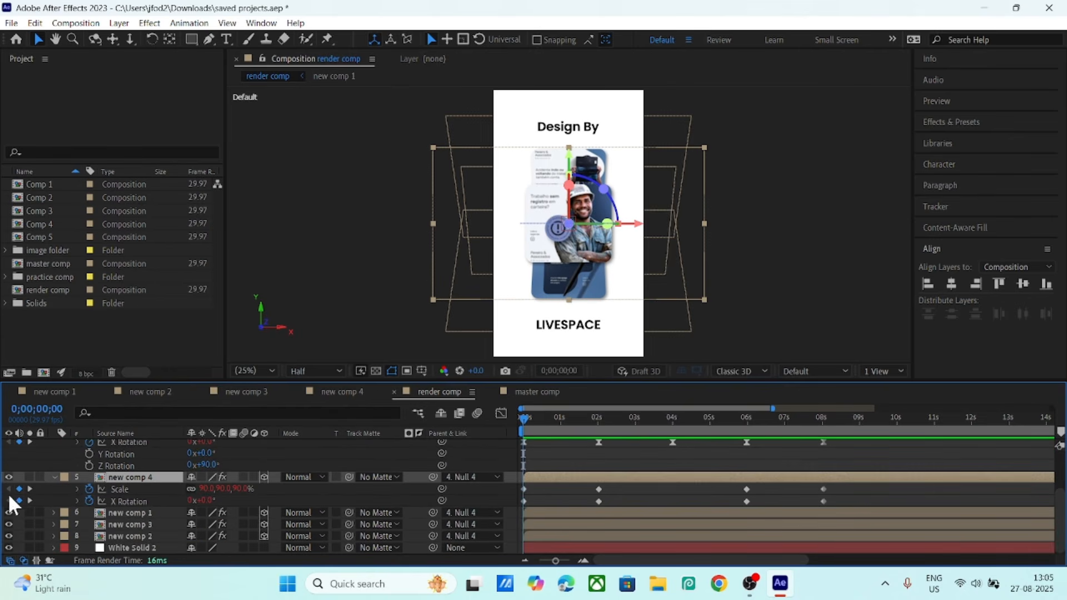
{"action": "left_click", "coordinate": [119, 488]}
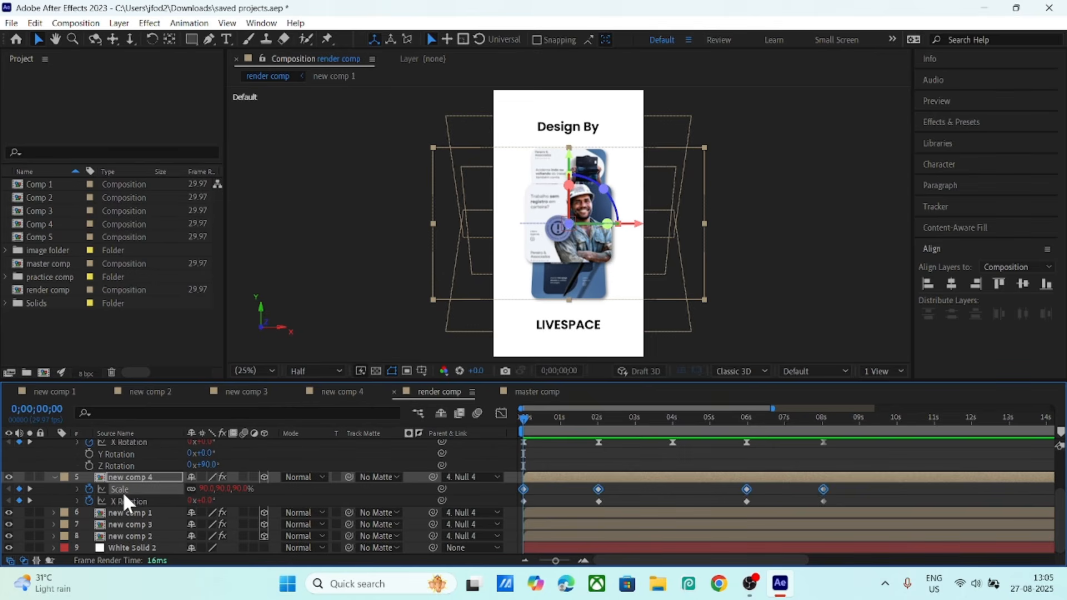
{"action": "left_click", "coordinate": [124, 495]}
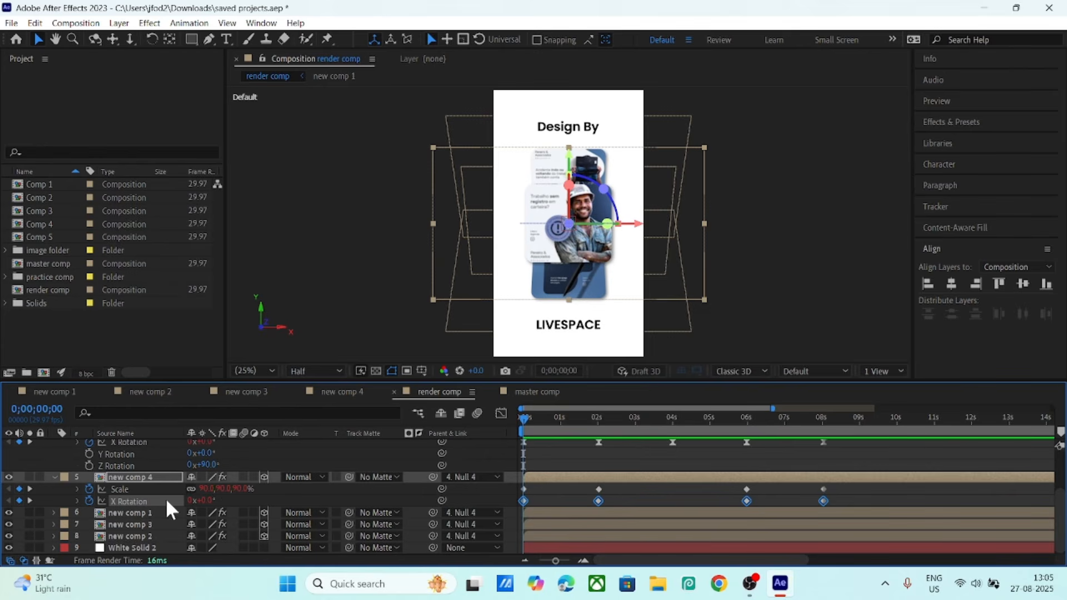
{"action": "left_click", "coordinate": [27, 487]}
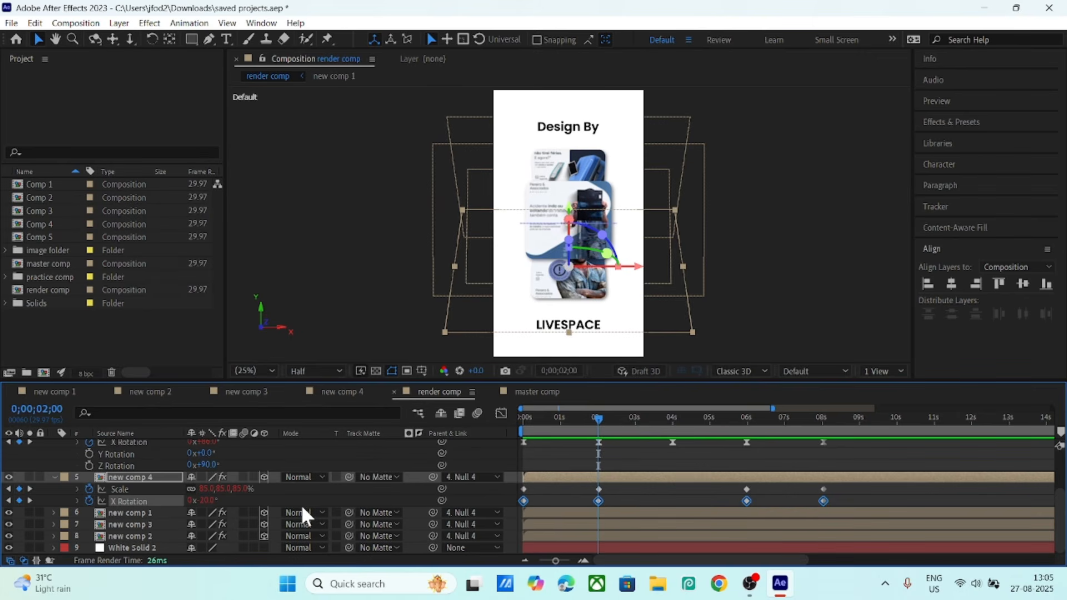
- Set new comp 4's X Rotation to -20° at the 2-second keyframe
{"action": "left_click", "coordinate": [207, 500]}
{"action": "type", "text": "0"}
{"action": "key", "text": "Return"}
{"action": "left_click", "coordinate": [287, 494]}
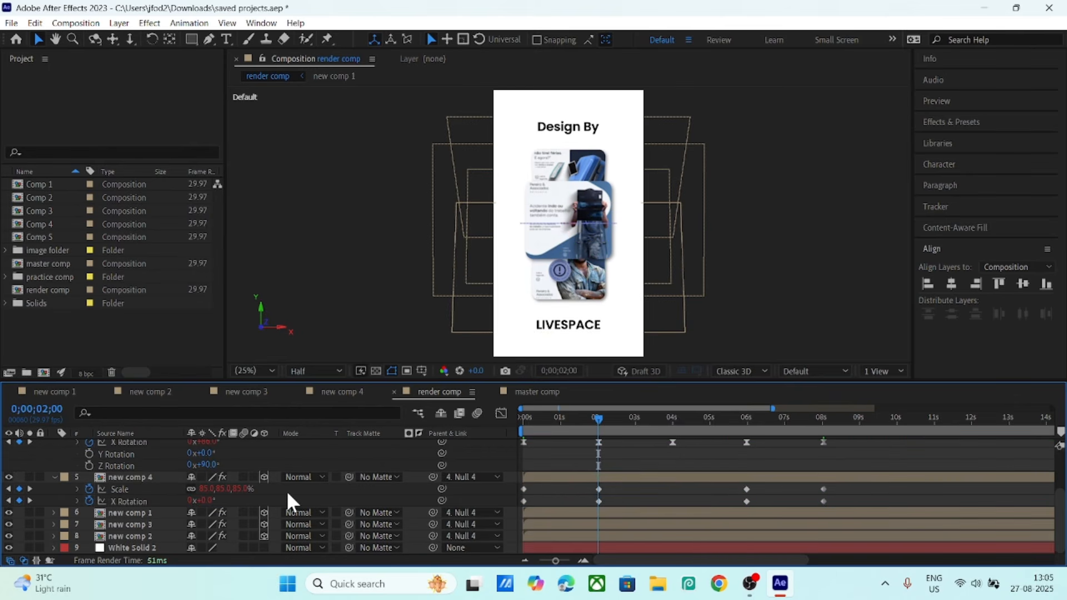
{"action": "left_click", "coordinate": [208, 500]}
{"action": "type", "text": "-20"}
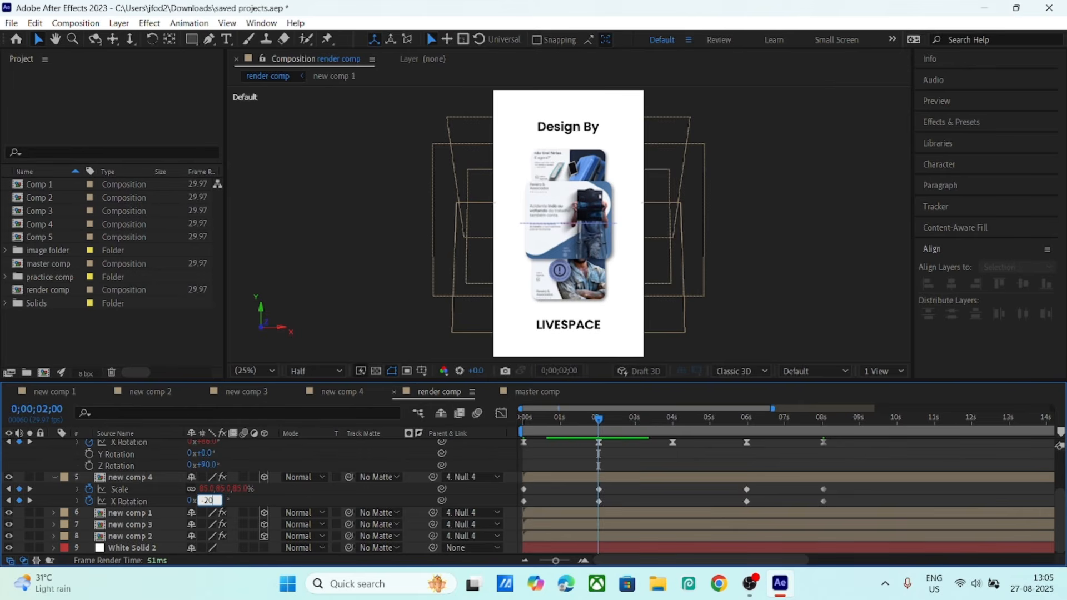
{"action": "key", "text": "Return"}
{"action": "left_click", "coordinate": [258, 495]}
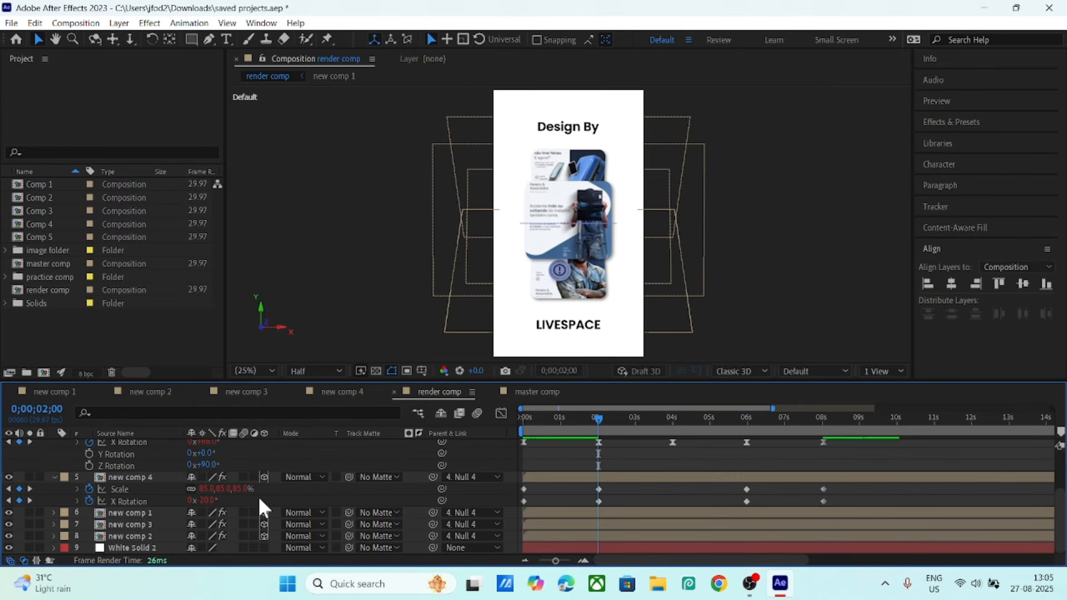
- Set new comp 4's X Rotation to 20° at the 0;00;05;29 keyframe
{"action": "left_click", "coordinate": [29, 489]}
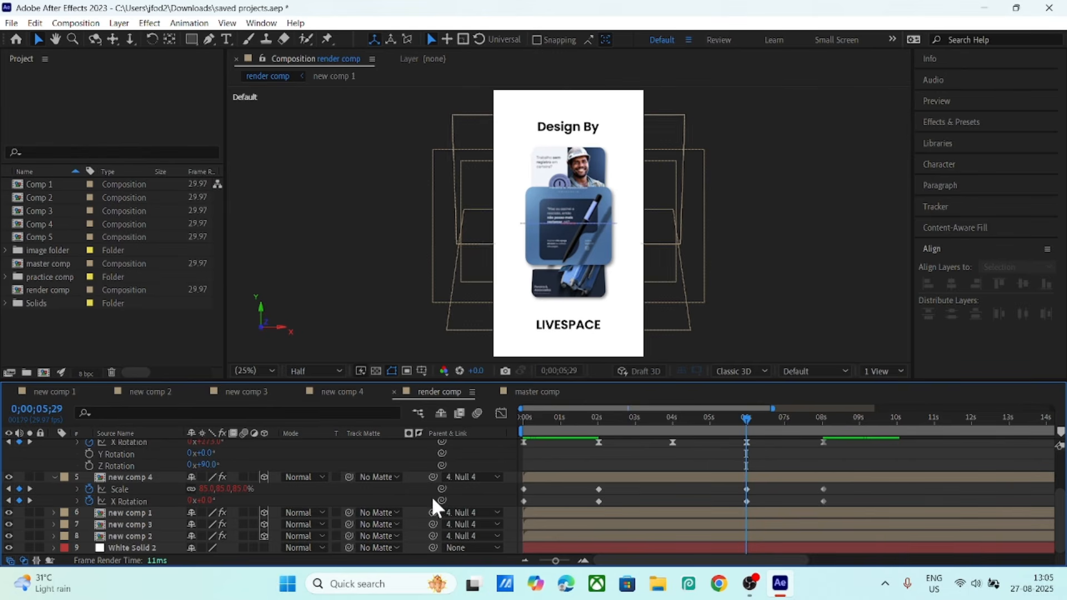
{"action": "mouse_move", "coordinate": [745, 418]}
{"action": "left_mouse_down"}
{"action": "mouse_move", "coordinate": [821, 417]}
{"action": "mouse_move", "coordinate": [746, 420]}
{"action": "left_mouse_up"}
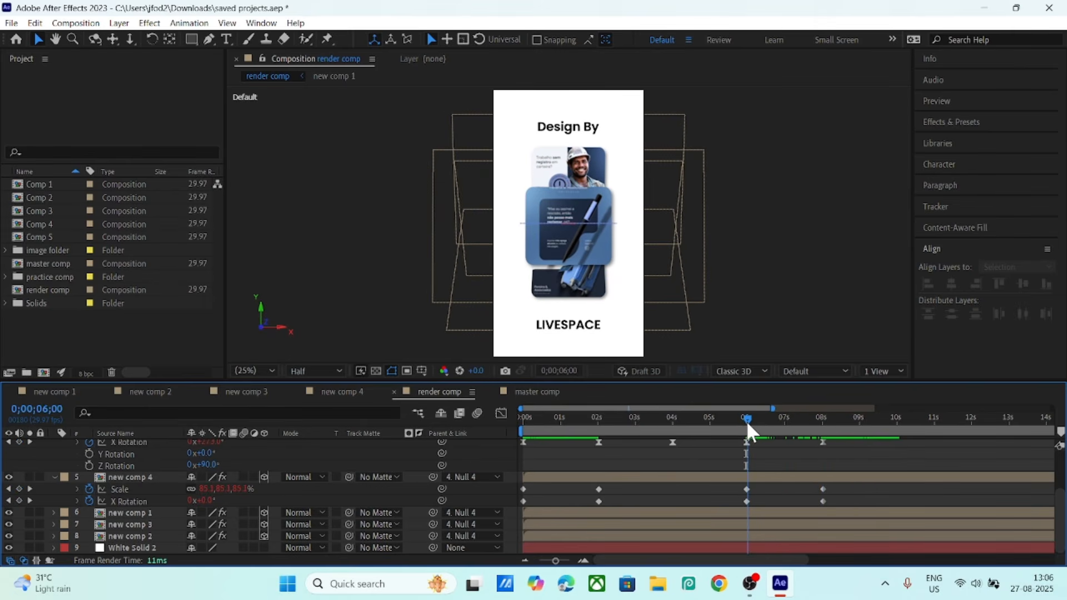
{"action": "left_click", "coordinate": [10, 501]}
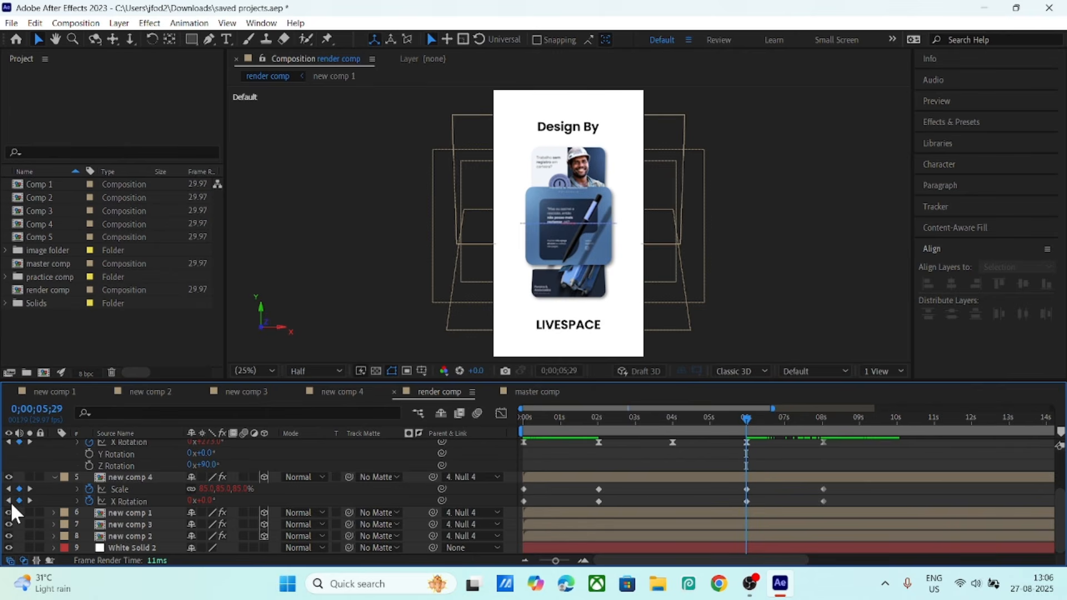
{"action": "left_click", "coordinate": [210, 501]}
{"action": "type", "text": "20"}
{"action": "key", "text": "Return"}
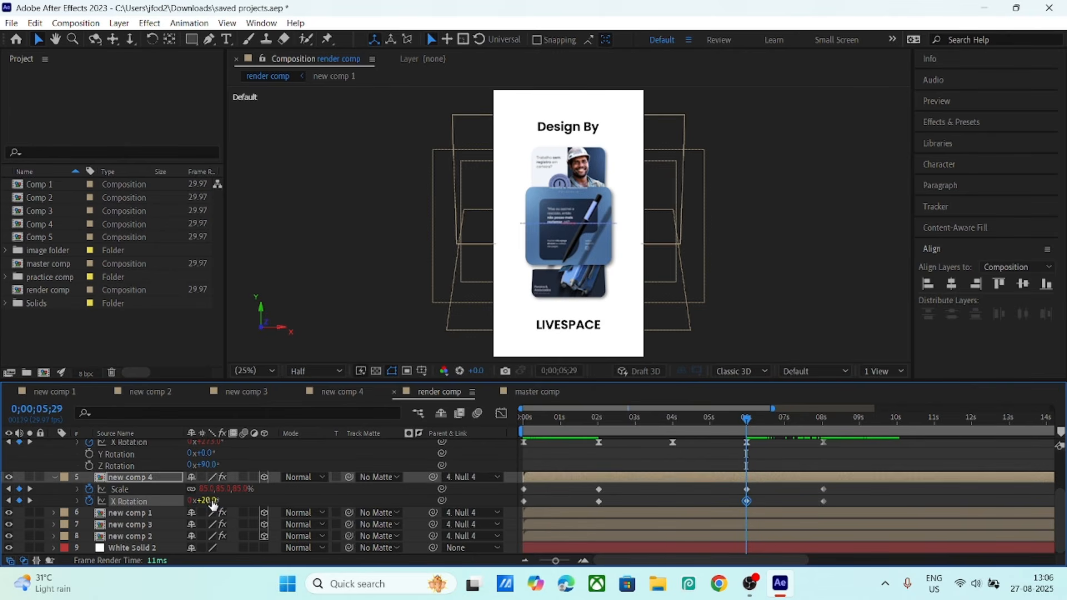
{"action": "left_click", "coordinate": [292, 503]}
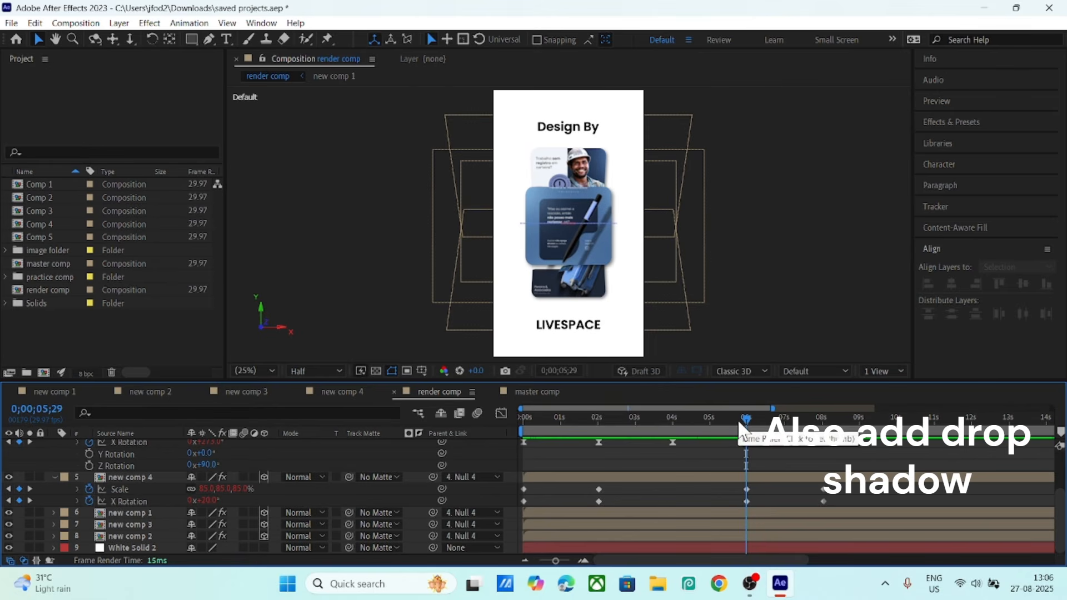
- Select Null 4's X Rotation keyframes and toggle the Graph Editor on and off
{"action": "left_click_drag", "start_coordinate": [736, 419], "coordinate": [508, 446]}
{"action": "scroll", "coordinate": [583, 480], "scroll_direction": "up", "scroll_amount": 3}
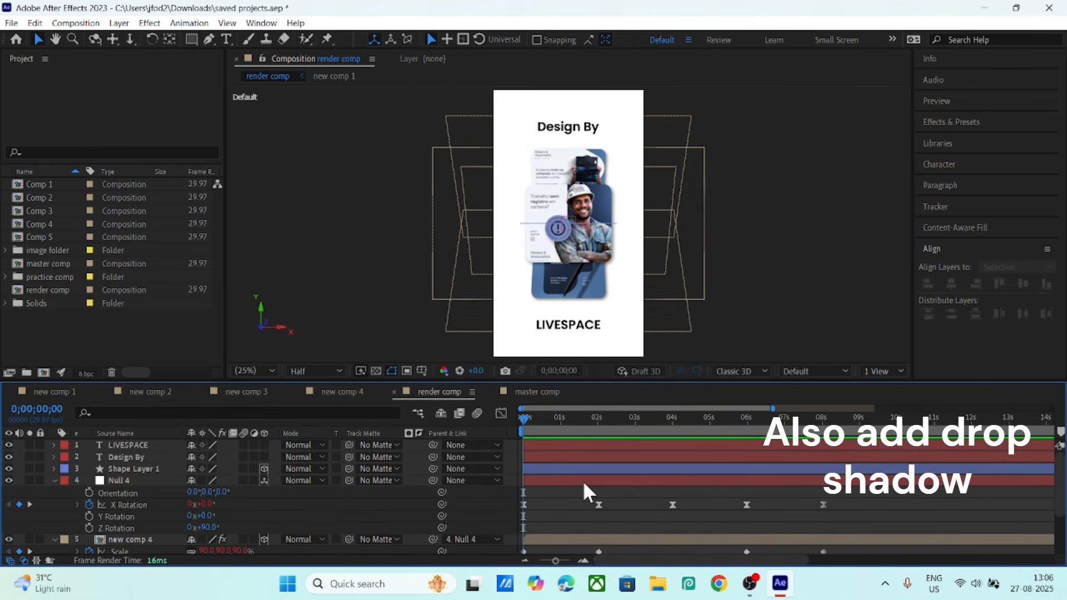
{"action": "left_click", "coordinate": [129, 481]}
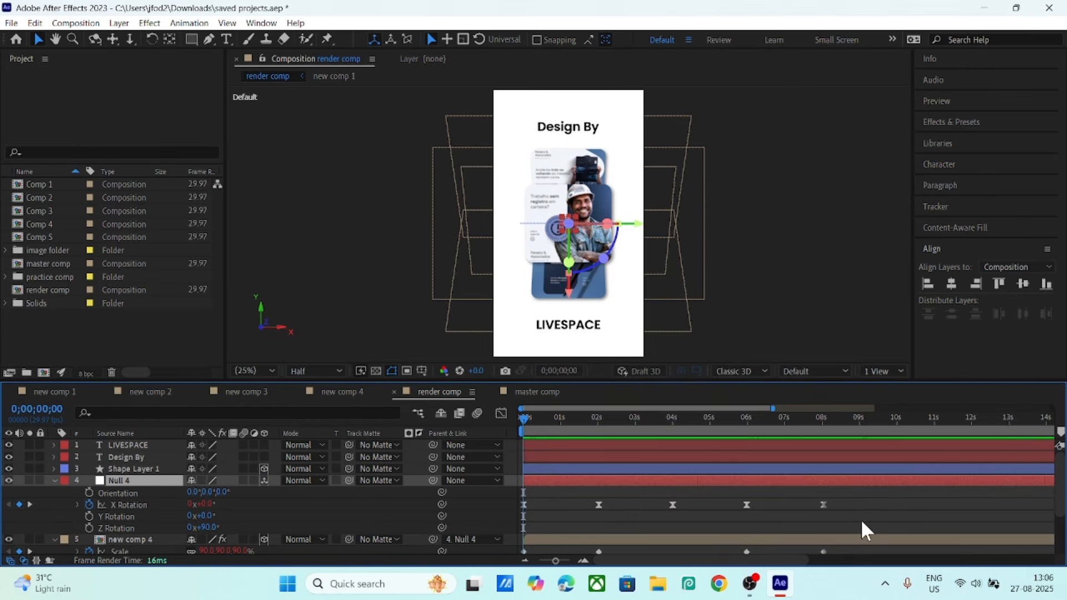
{"action": "left_click_drag", "start_coordinate": [865, 531], "coordinate": [499, 489]}
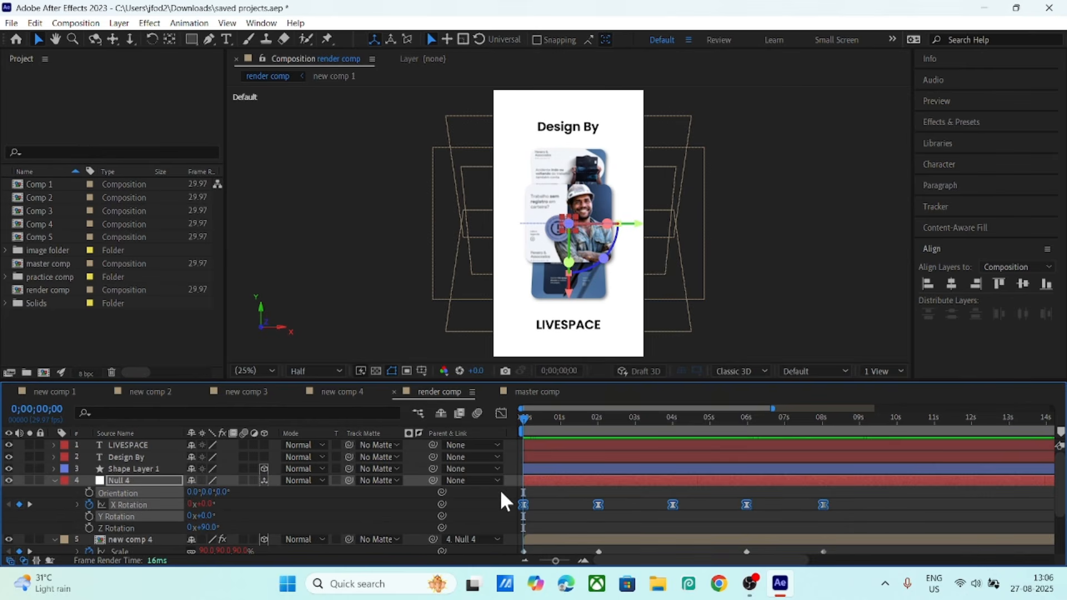
{"action": "left_click", "coordinate": [504, 413]}
{"action": "left_click_drag", "start_coordinate": [845, 498], "coordinate": [482, 545]}
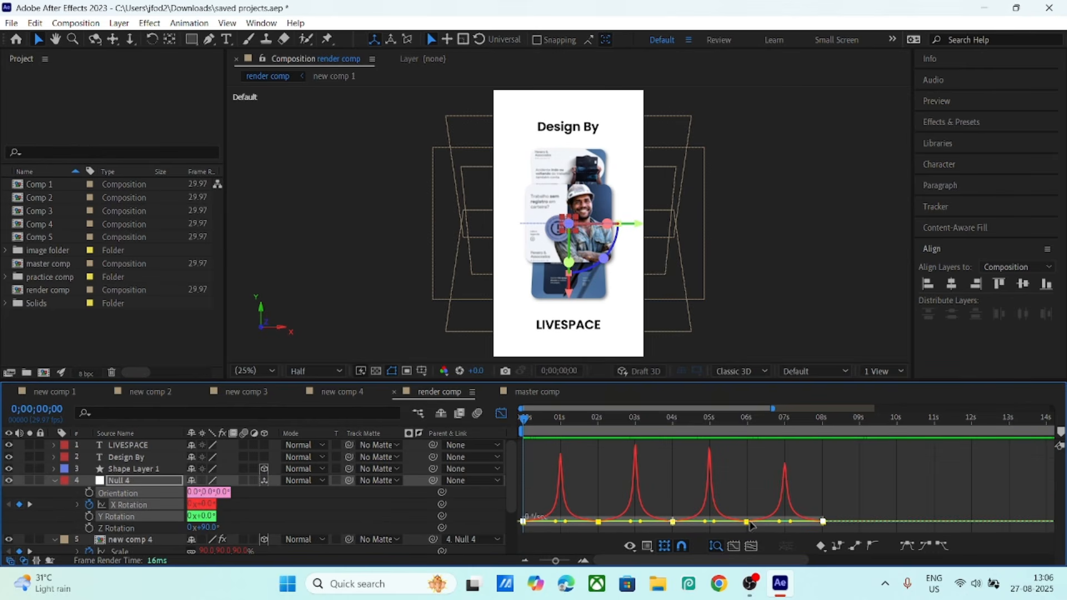
{"action": "left_click", "coordinate": [500, 413]}
- Show the keyframes of new comp 1, 3 and 2, then preview the render comp
{"action": "scroll", "coordinate": [134, 482], "scroll_direction": "down", "scroll_amount": 2}
{"action": "left_click", "coordinate": [120, 507]}
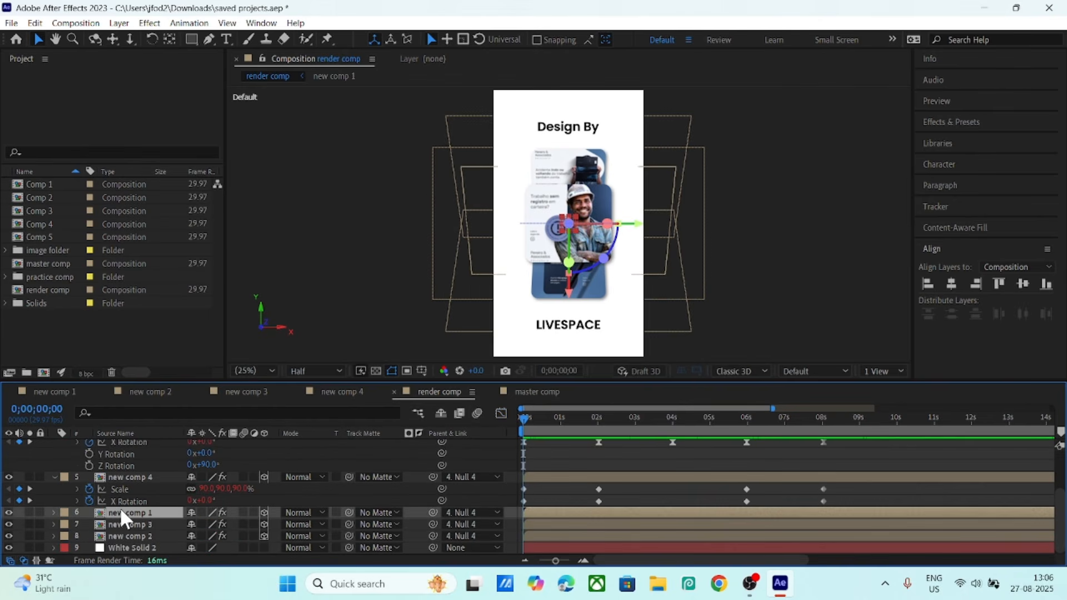
{"action": "key", "text": "u"}
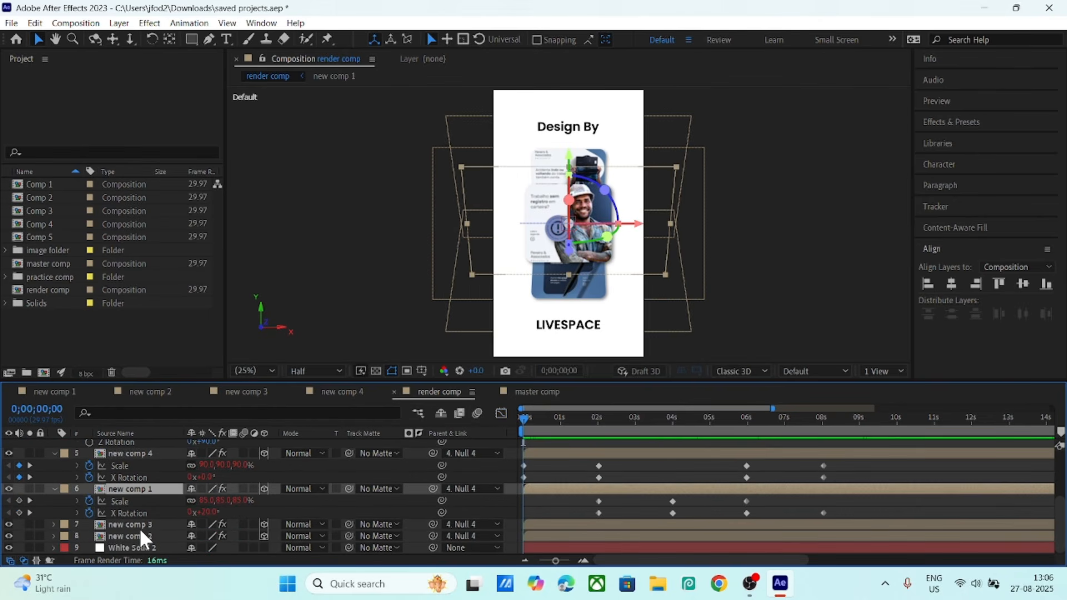
{"action": "left_click", "coordinate": [139, 527]}
{"action": "key", "text": "u"}
{"action": "scroll", "coordinate": [139, 528], "scroll_direction": "down", "scroll_amount": 1}
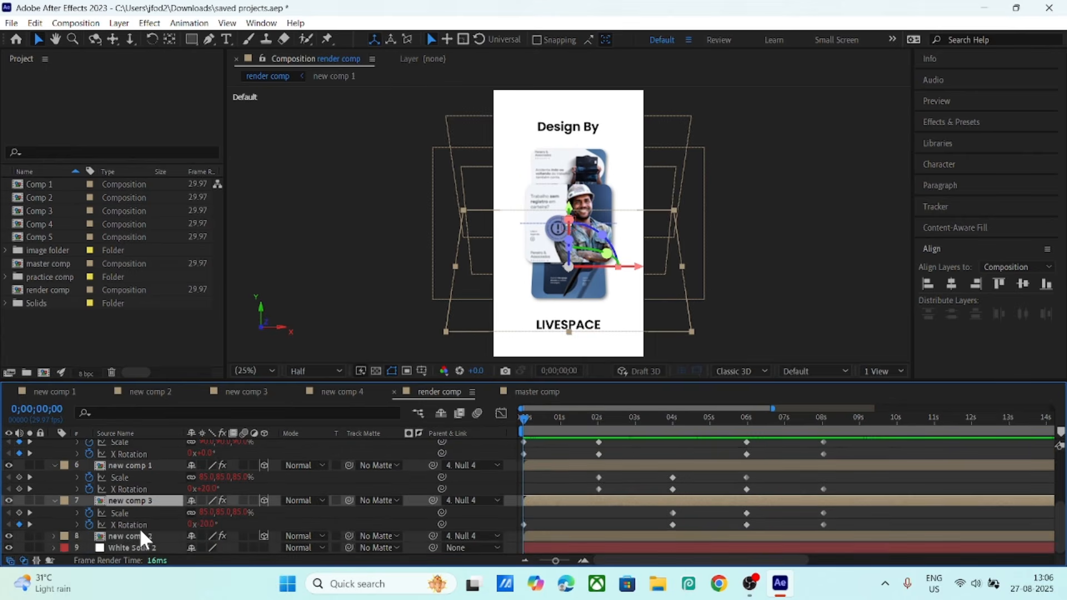
{"action": "left_click", "coordinate": [135, 533]}
{"action": "key", "text": "u"}
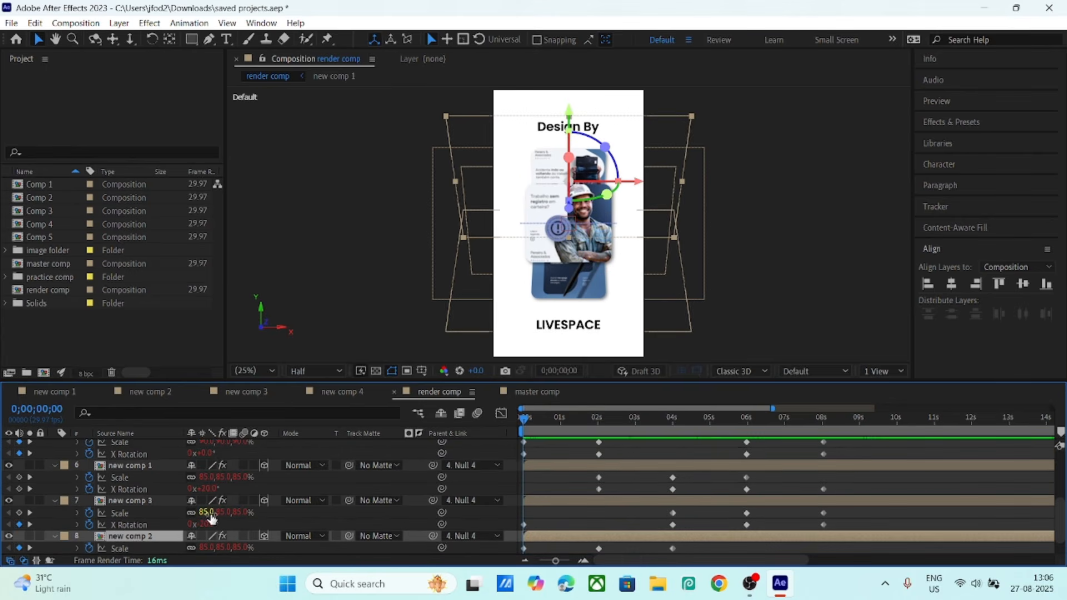
{"action": "scroll", "coordinate": [211, 518], "scroll_direction": "up", "scroll_amount": 4}
{"action": "key", "text": "space"}
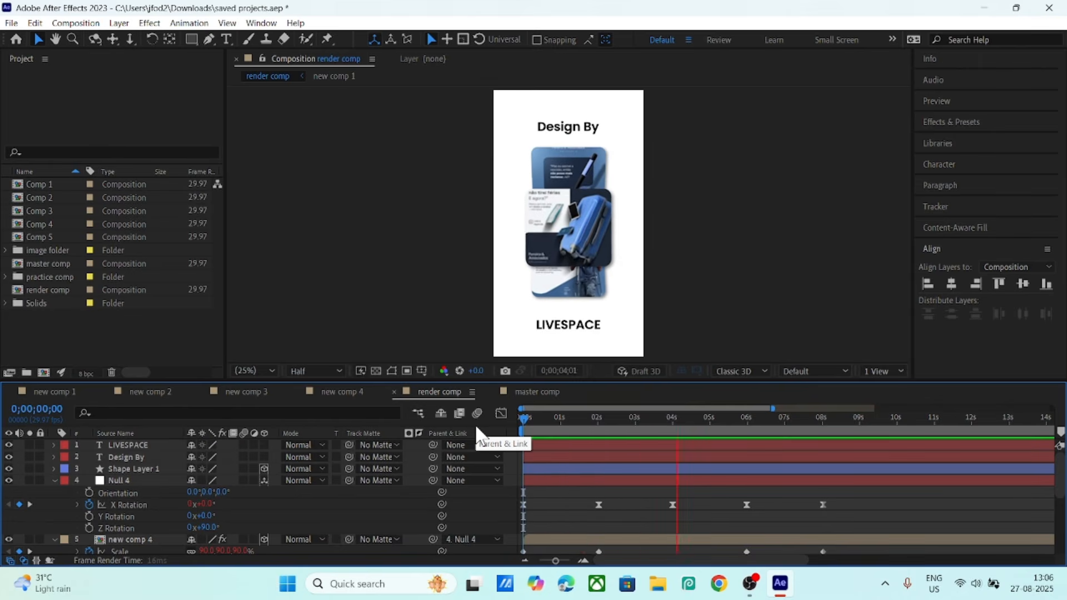
- Stop the carousel preview and return the render comp to frame 0;00;00;00
{"action": "key", "text": "space"}
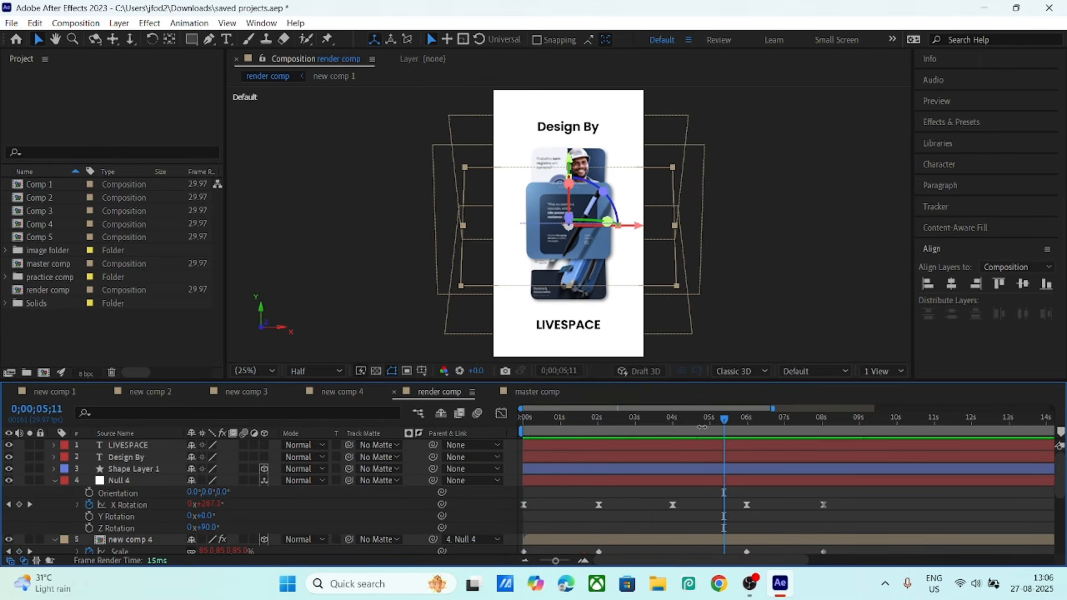
{"action": "left_click_drag", "start_coordinate": [672, 419], "coordinate": [484, 421]}
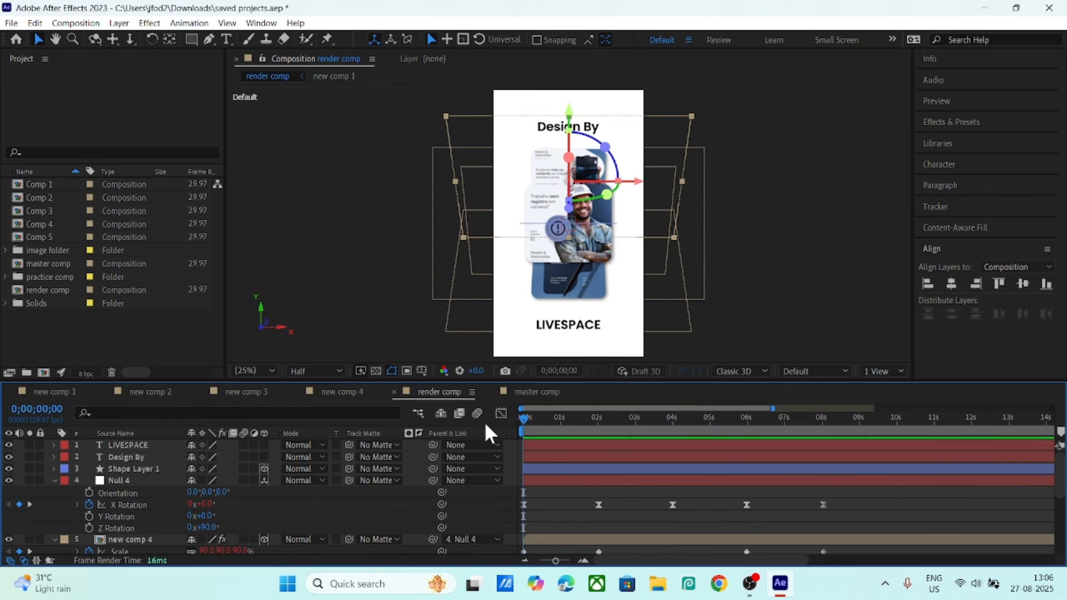